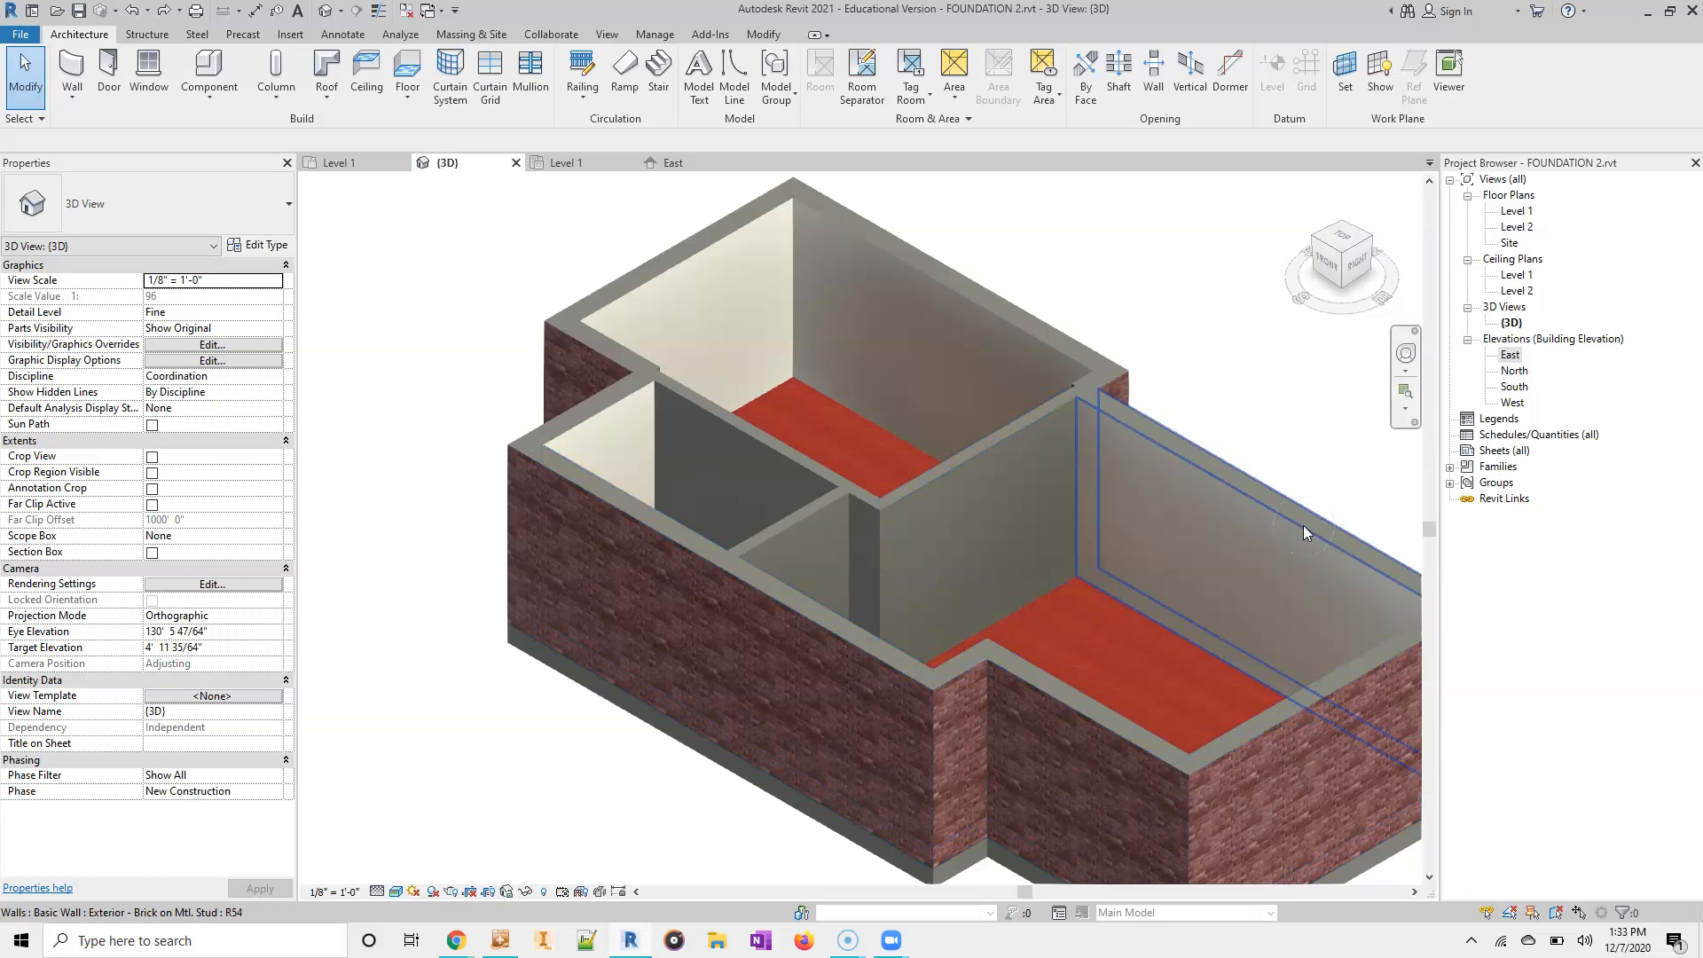
- Select the floor in the 3D view to check its type, then clear the selection
scroll(1225, 532, "down", 3)
middle_click_drag(1217, 825, 847, 564)
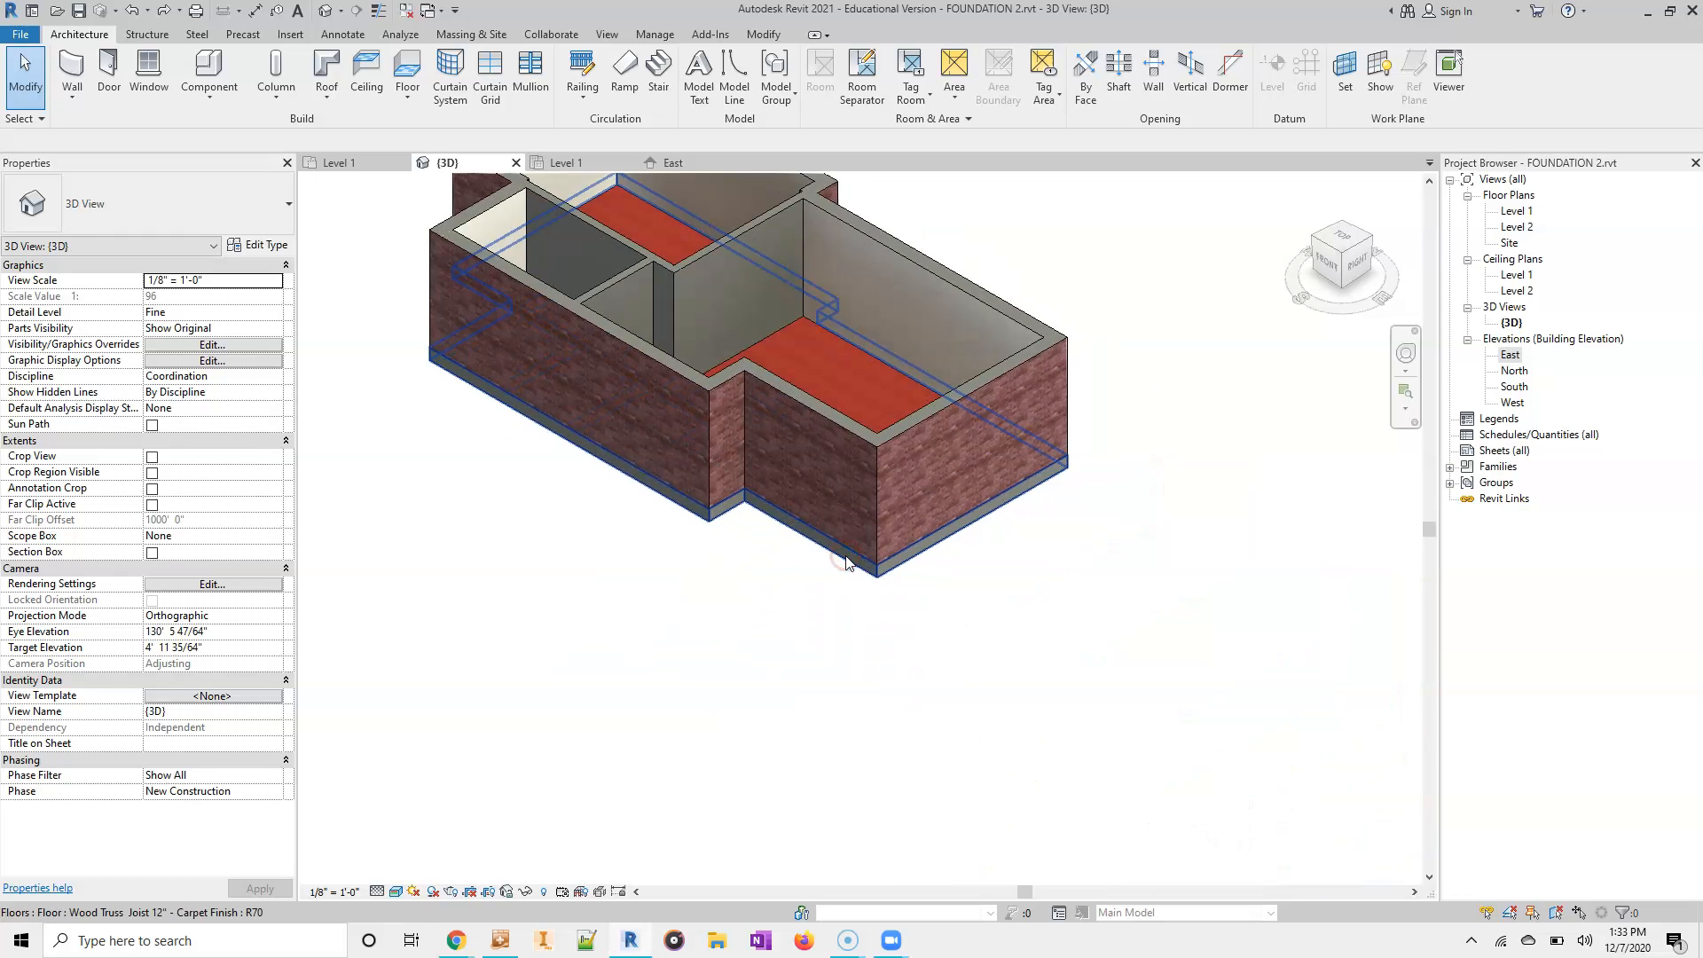
left_click(845, 559)
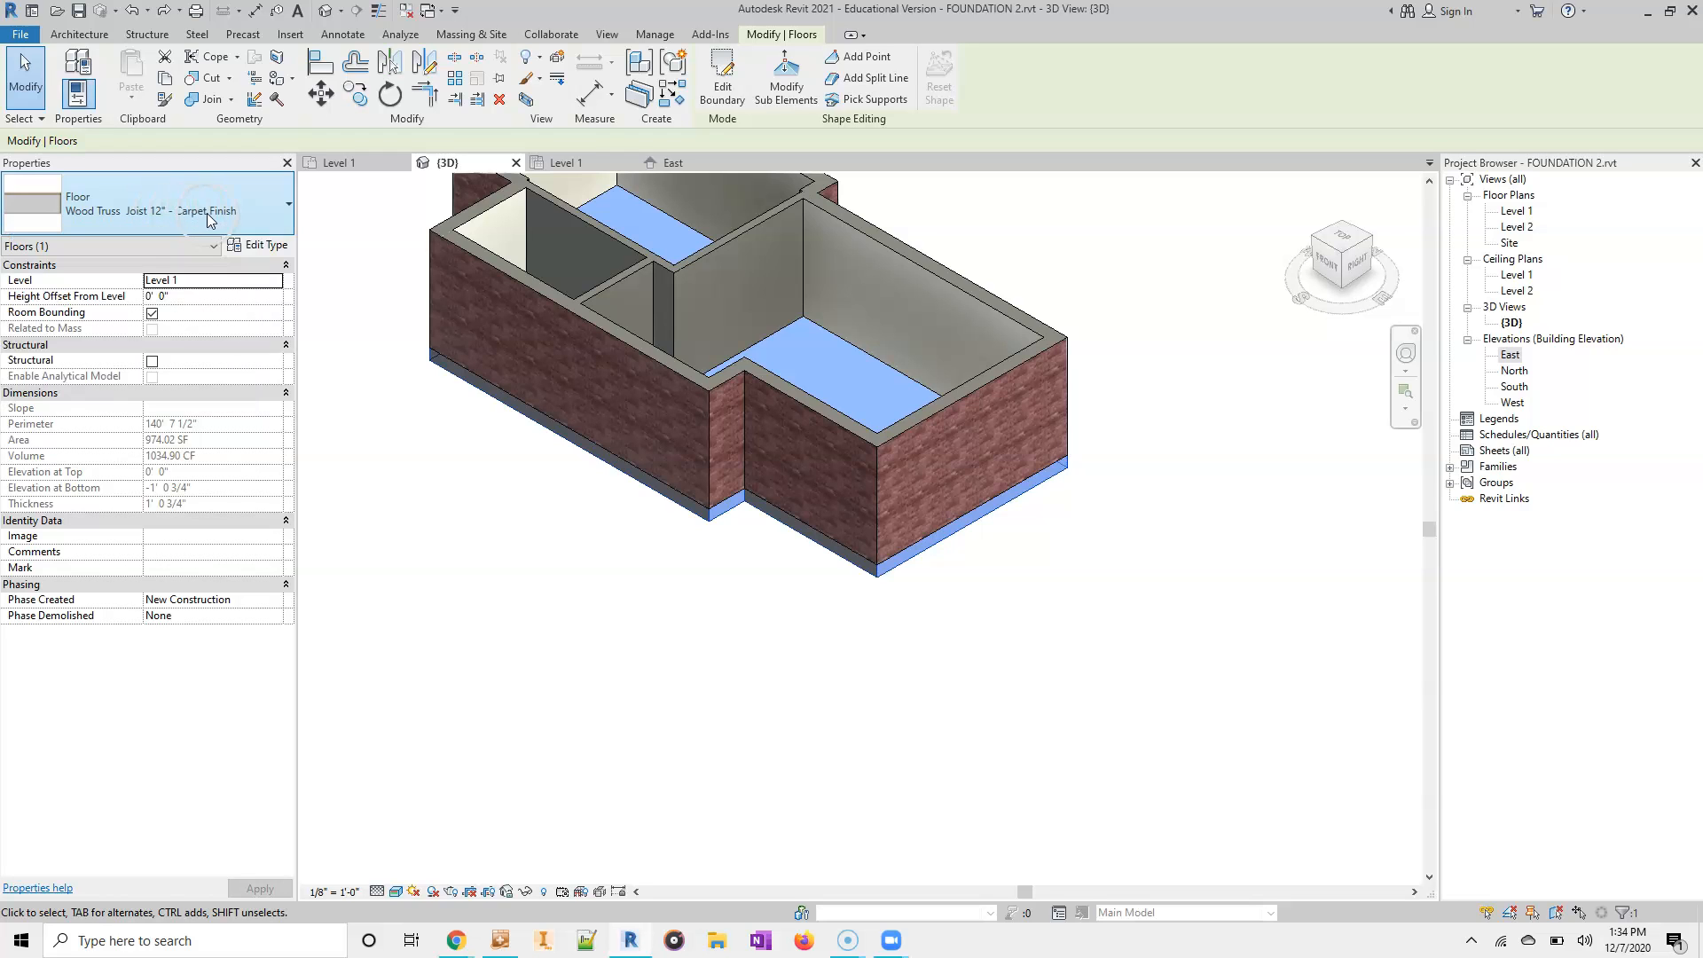
left_click(519, 552)
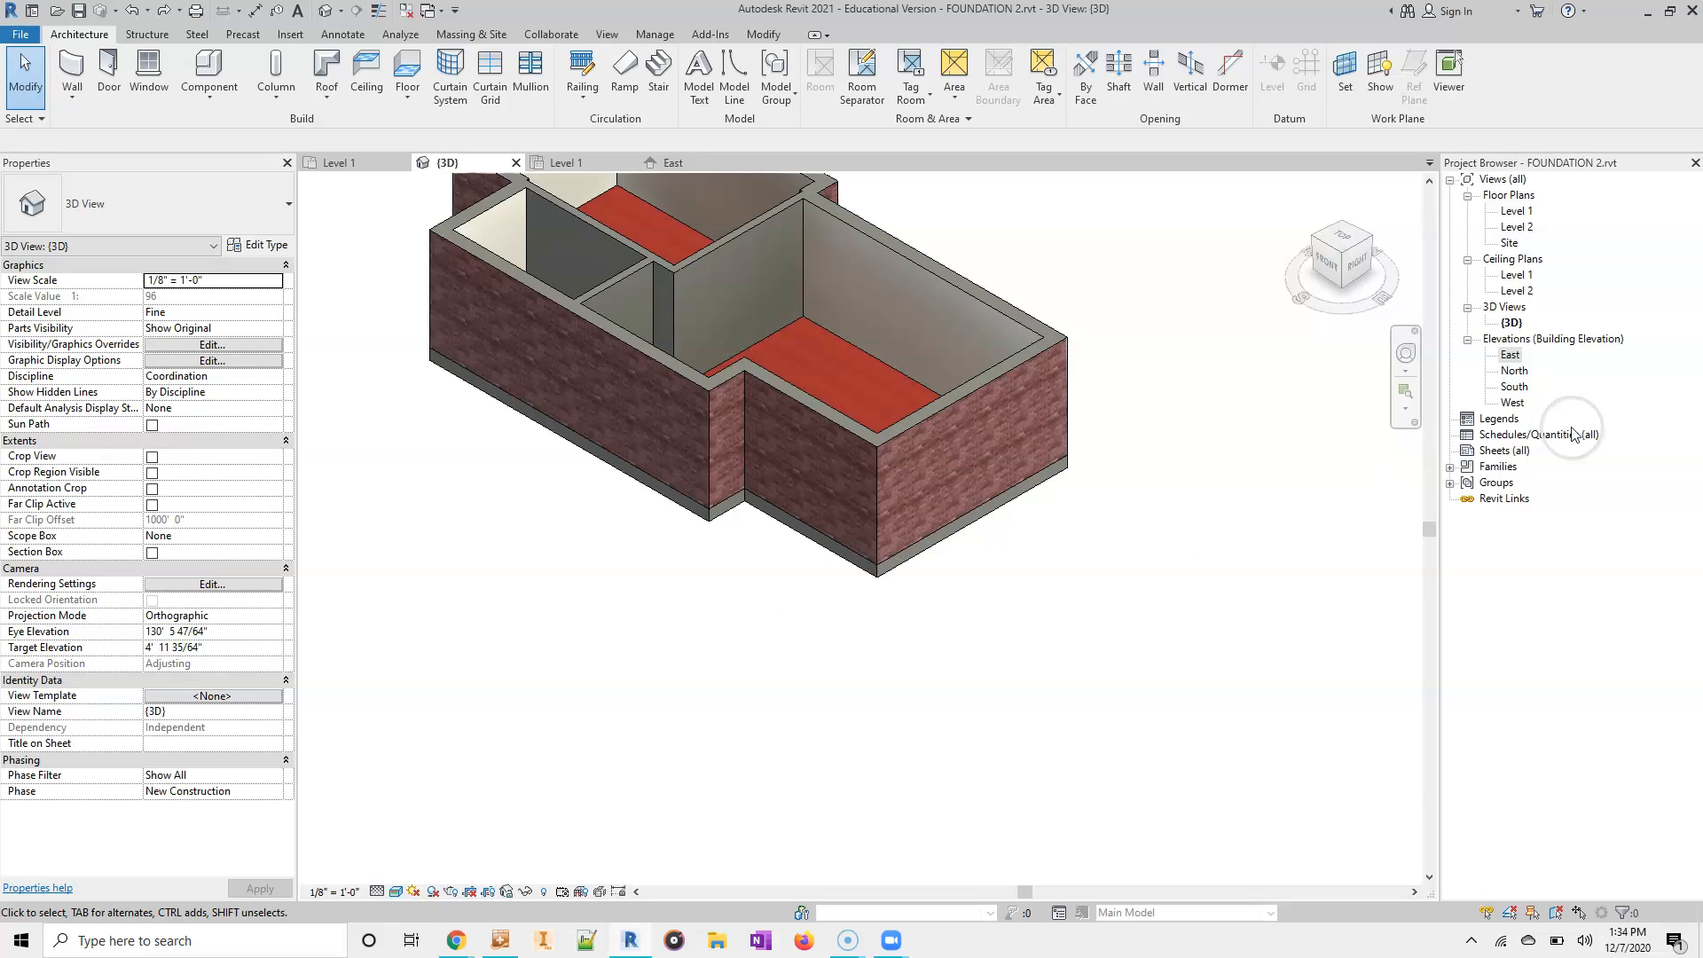
- Open the East elevation and rename Level 2 as roof, including its corresponding views
left_click(1511, 355)
double_click(1515, 357)
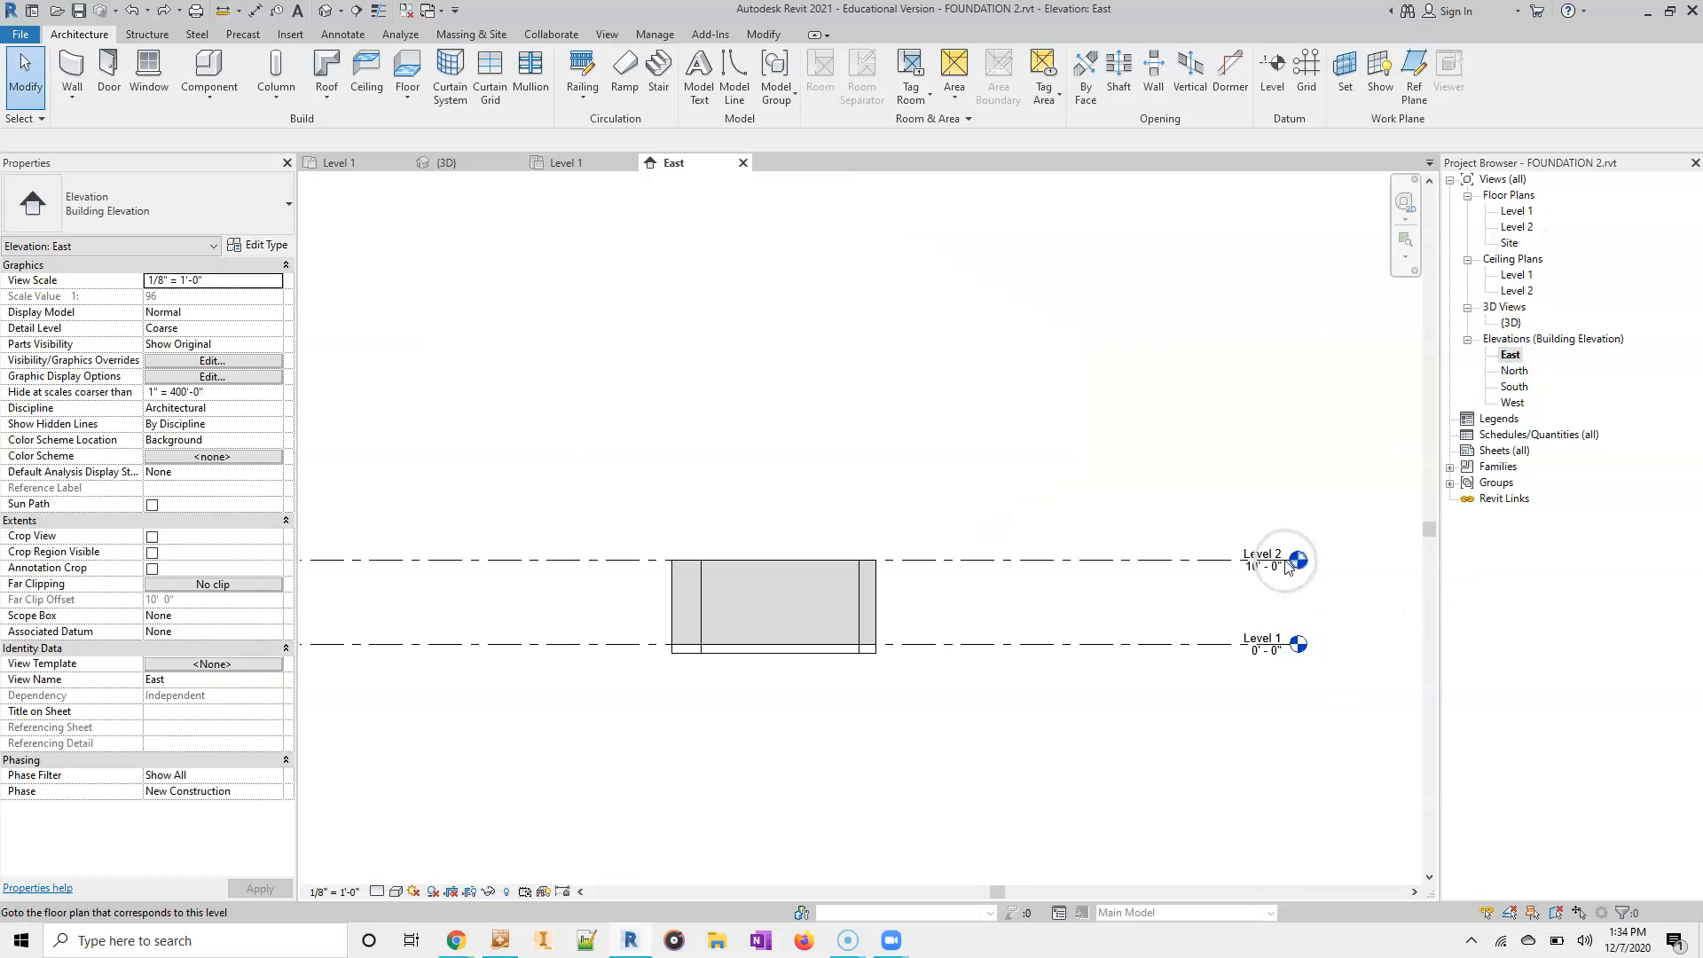
double_click(1261, 550)
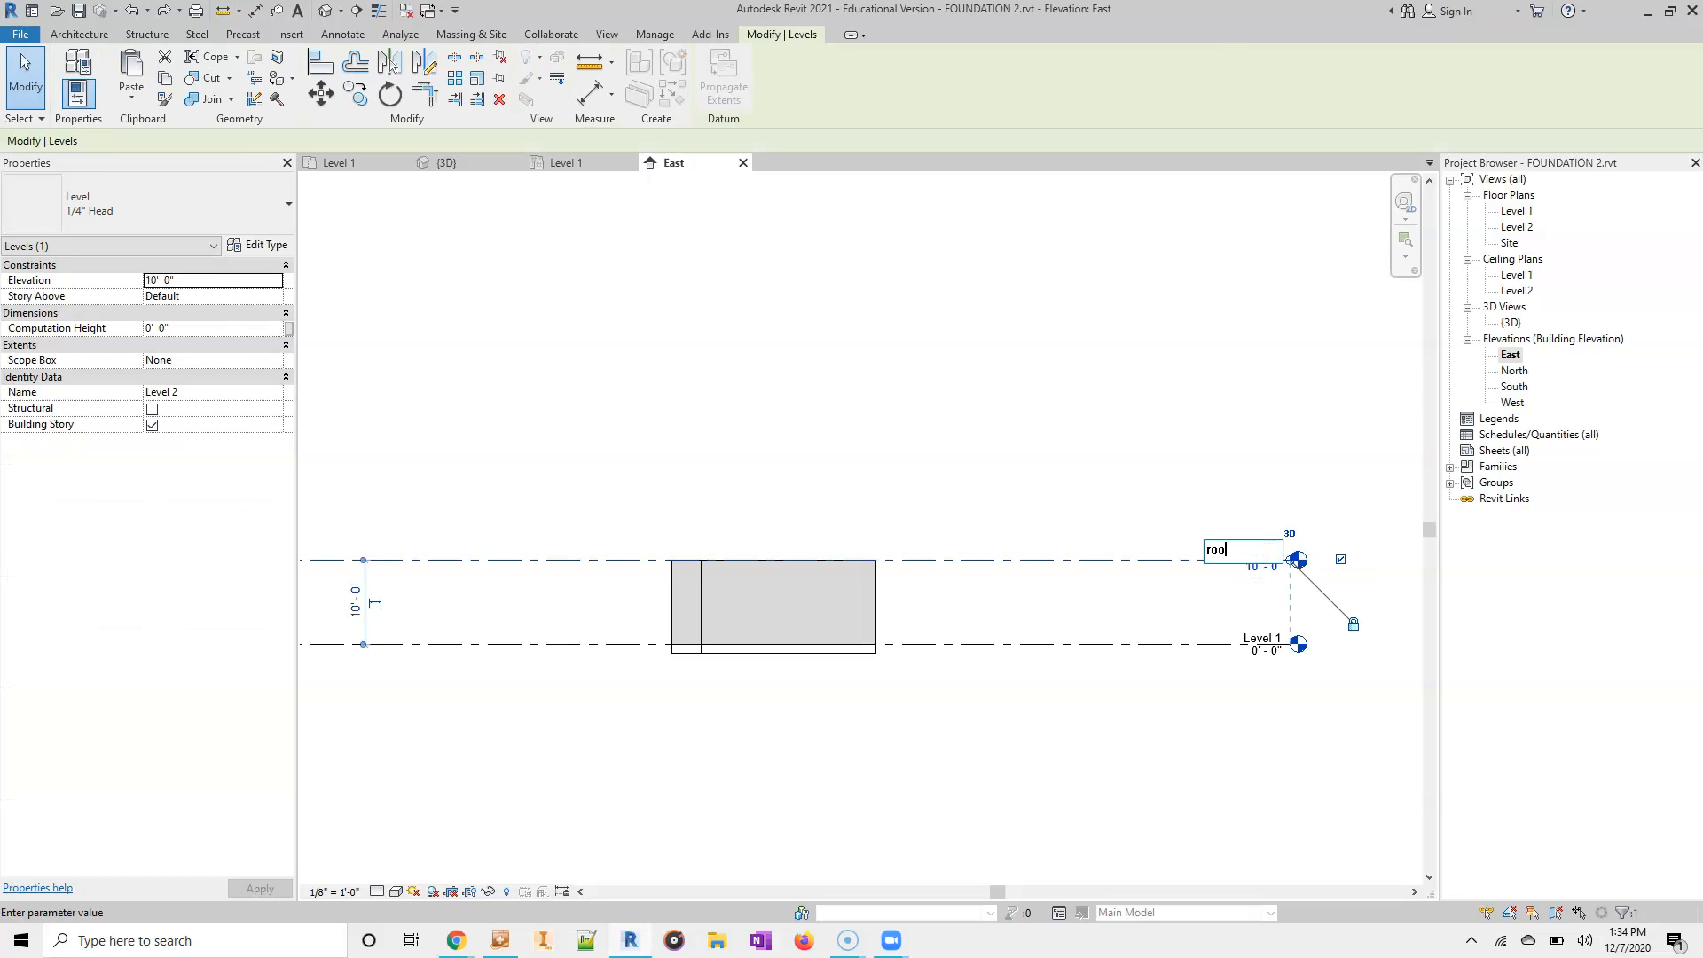
key("Return")
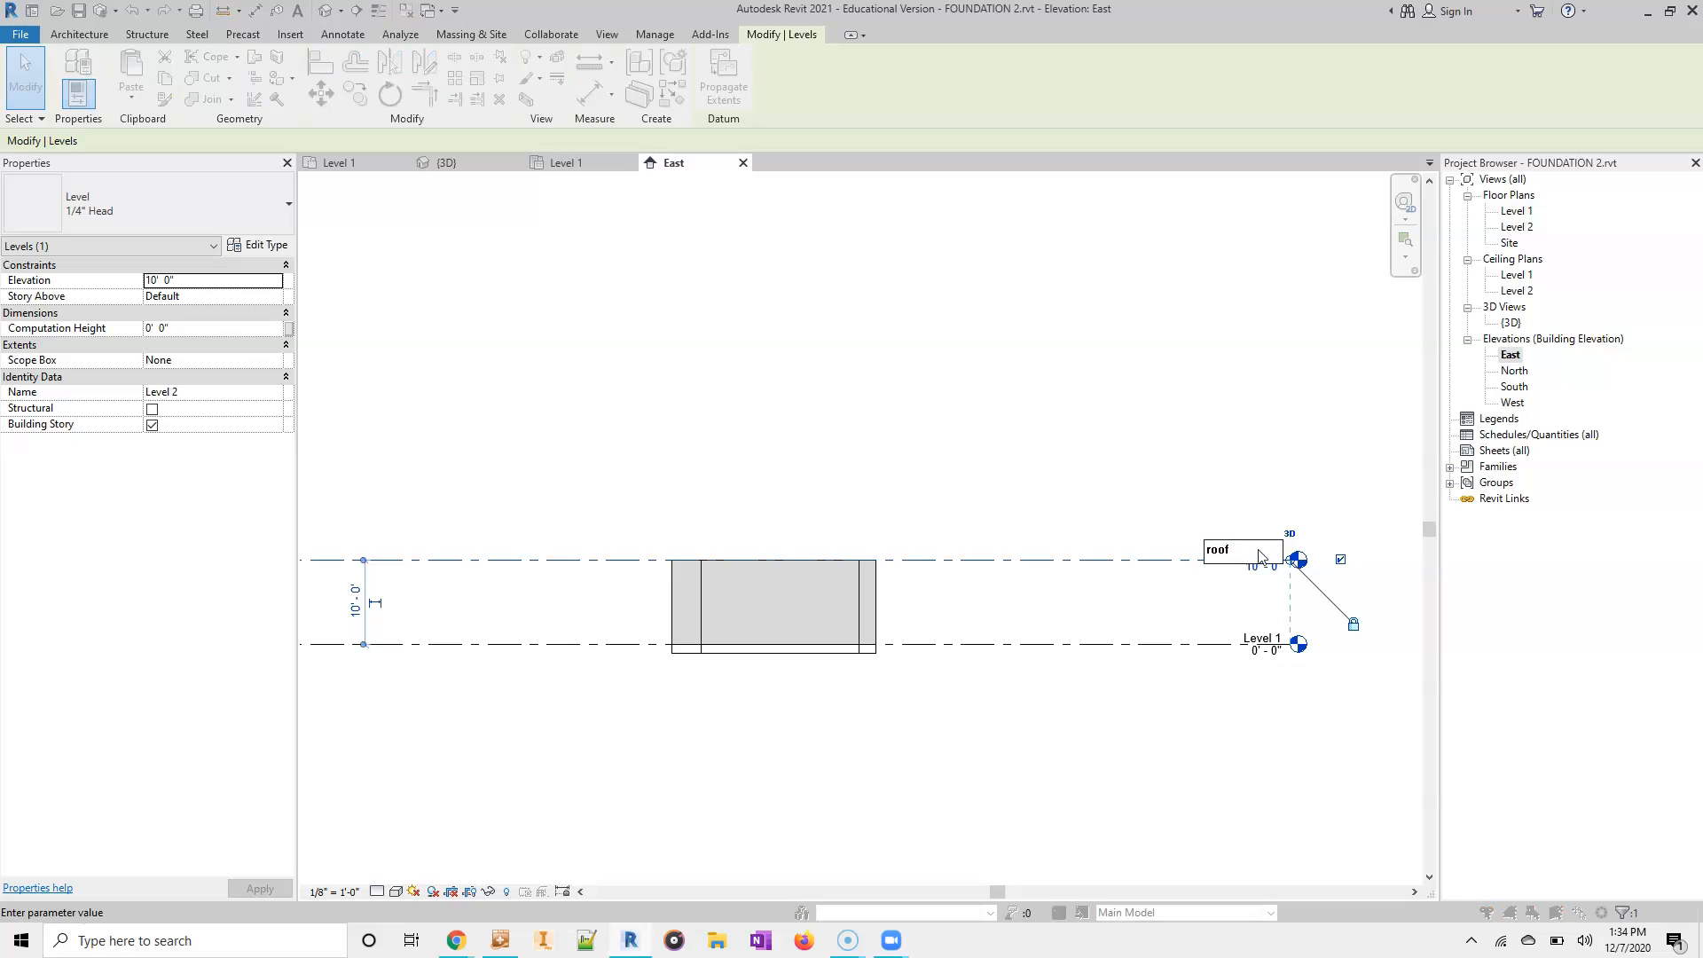
left_click(914, 473)
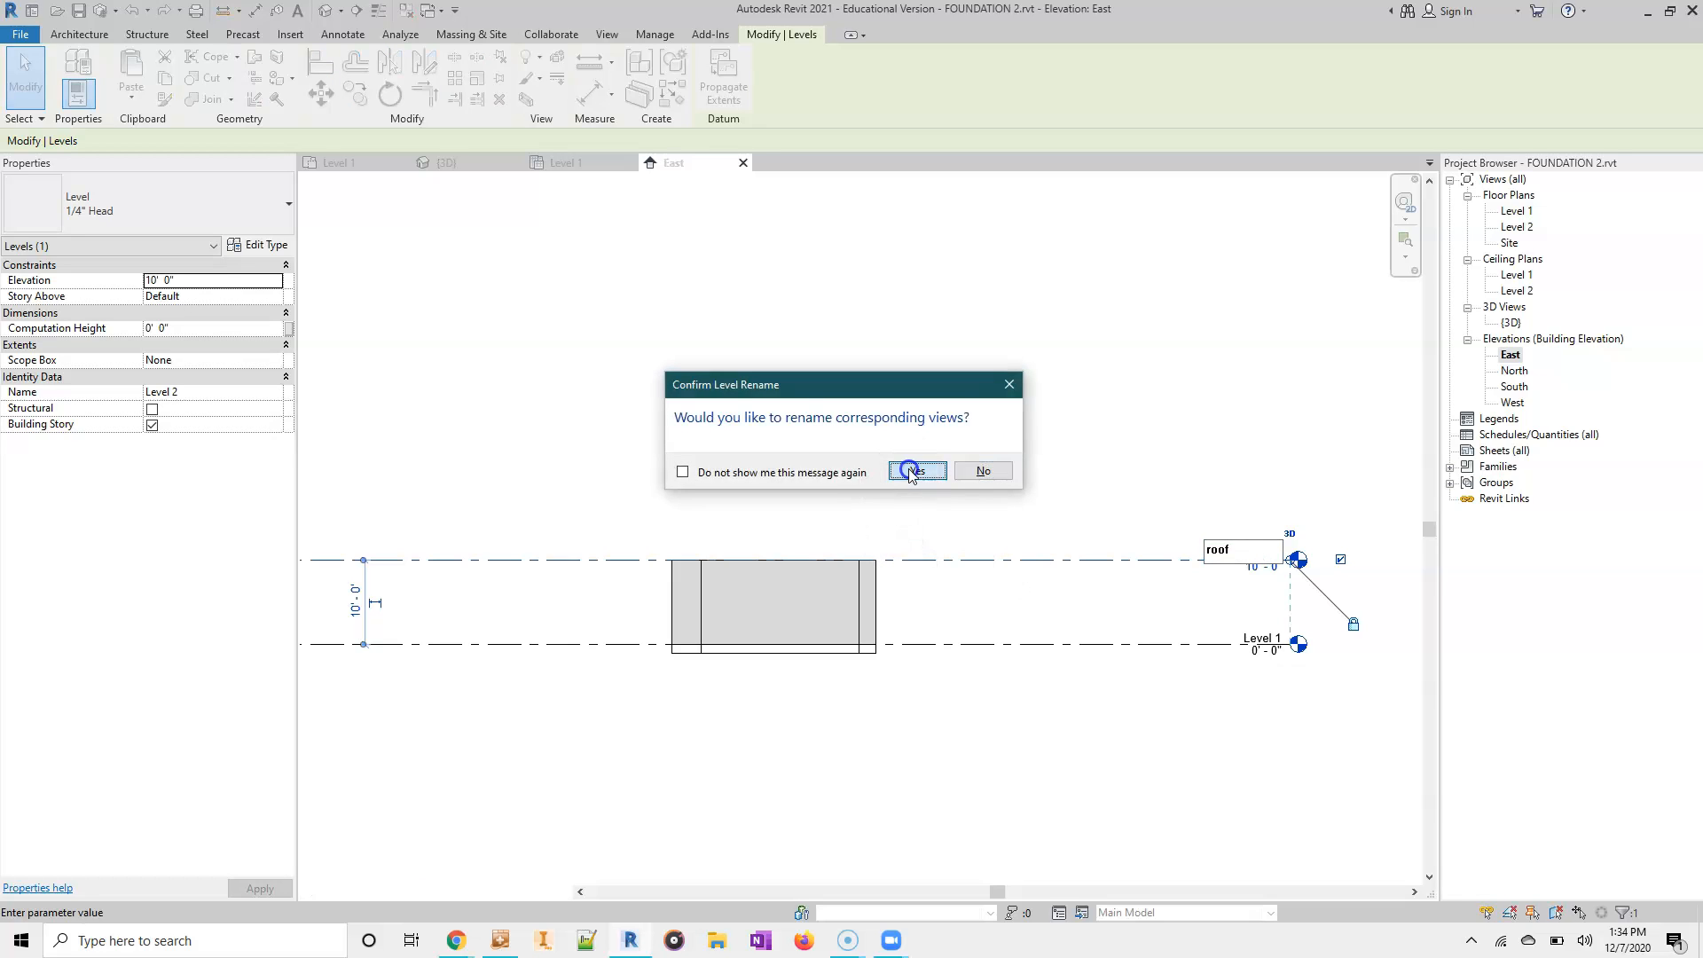
- Rename Level 1 as floor top, including its corresponding views
double_click(1253, 645)
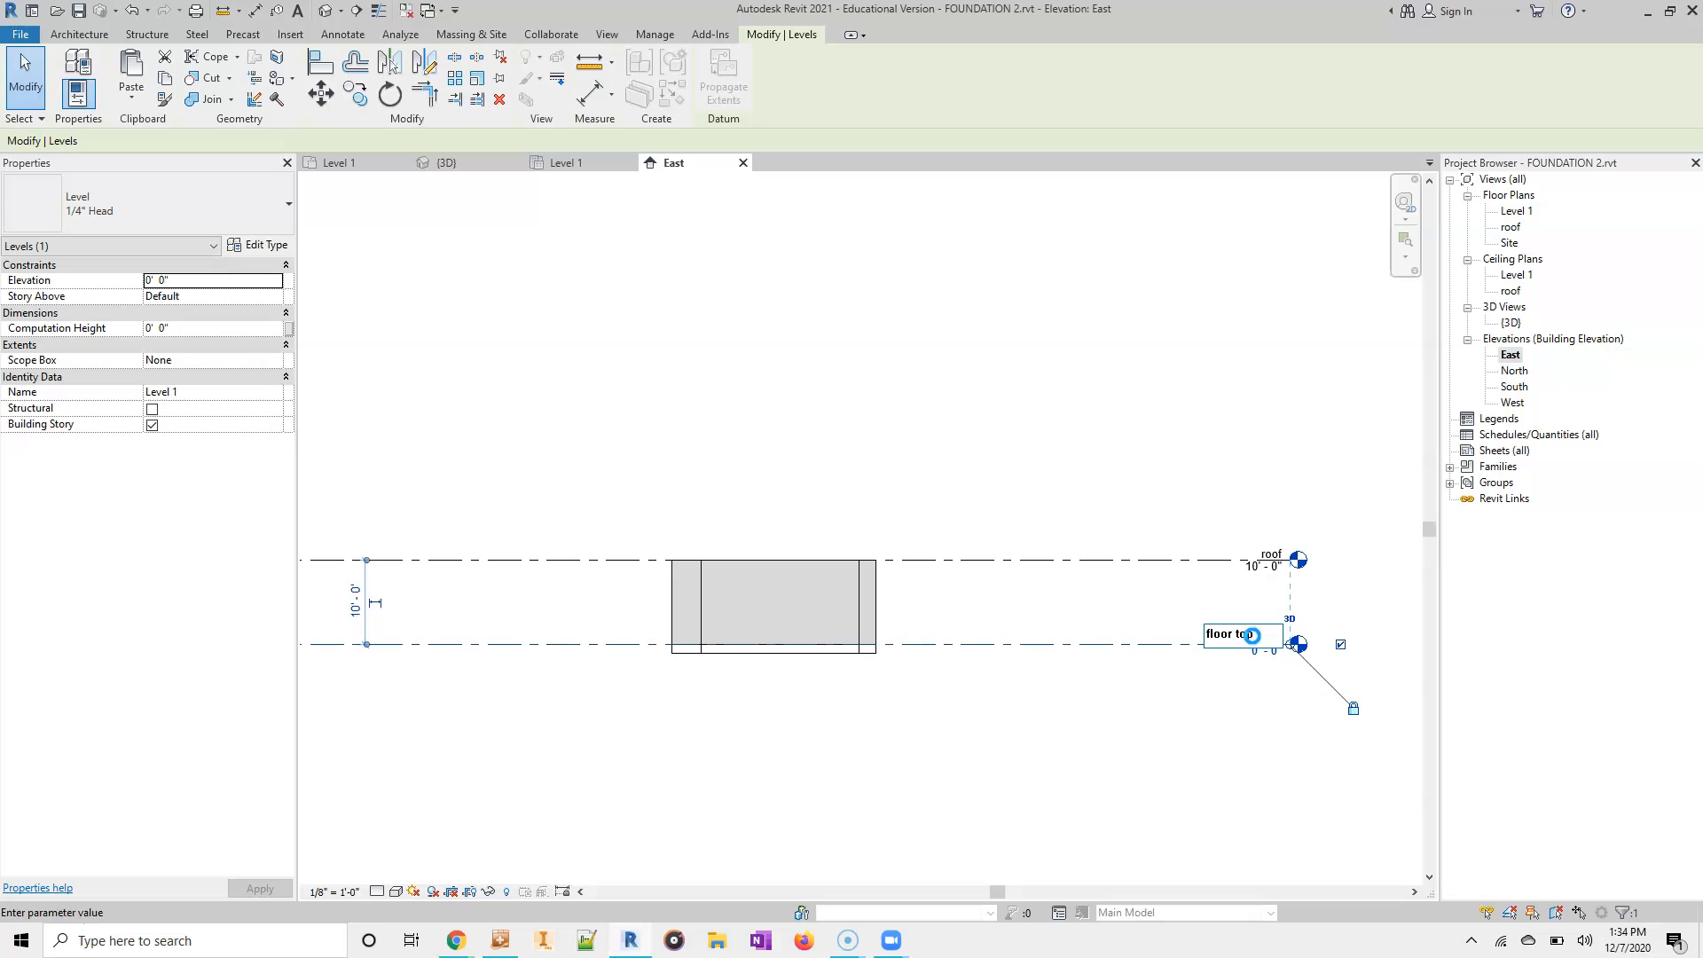
type("floor top")
key("Return")
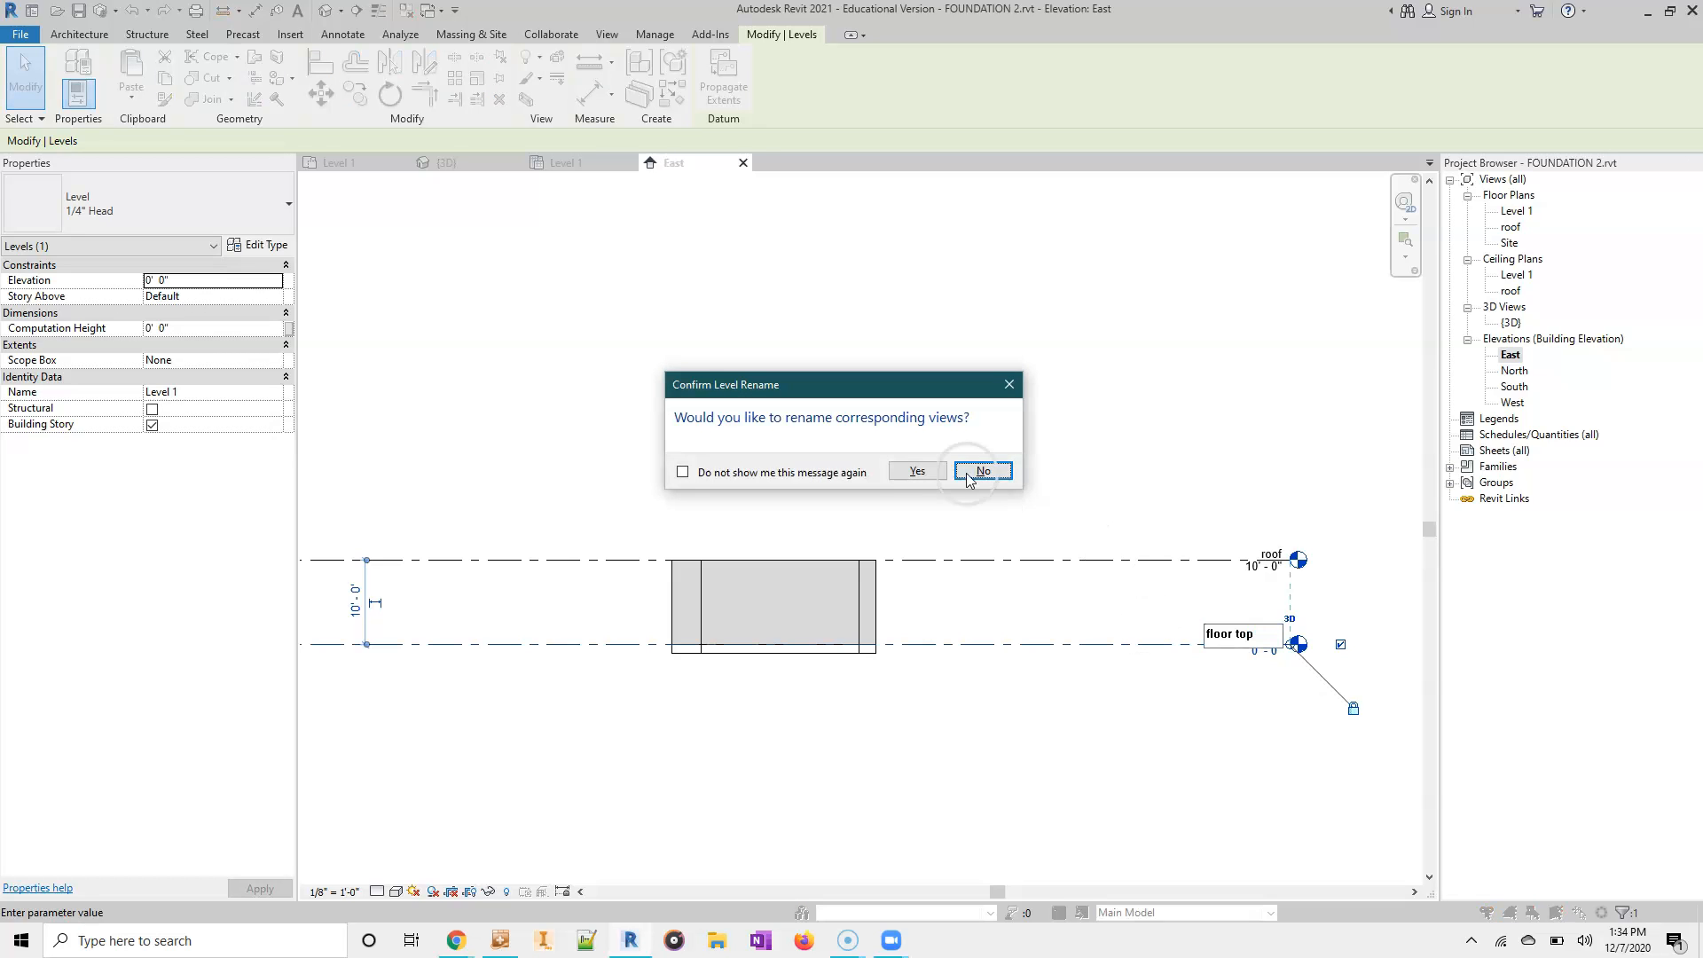
left_click(911, 471)
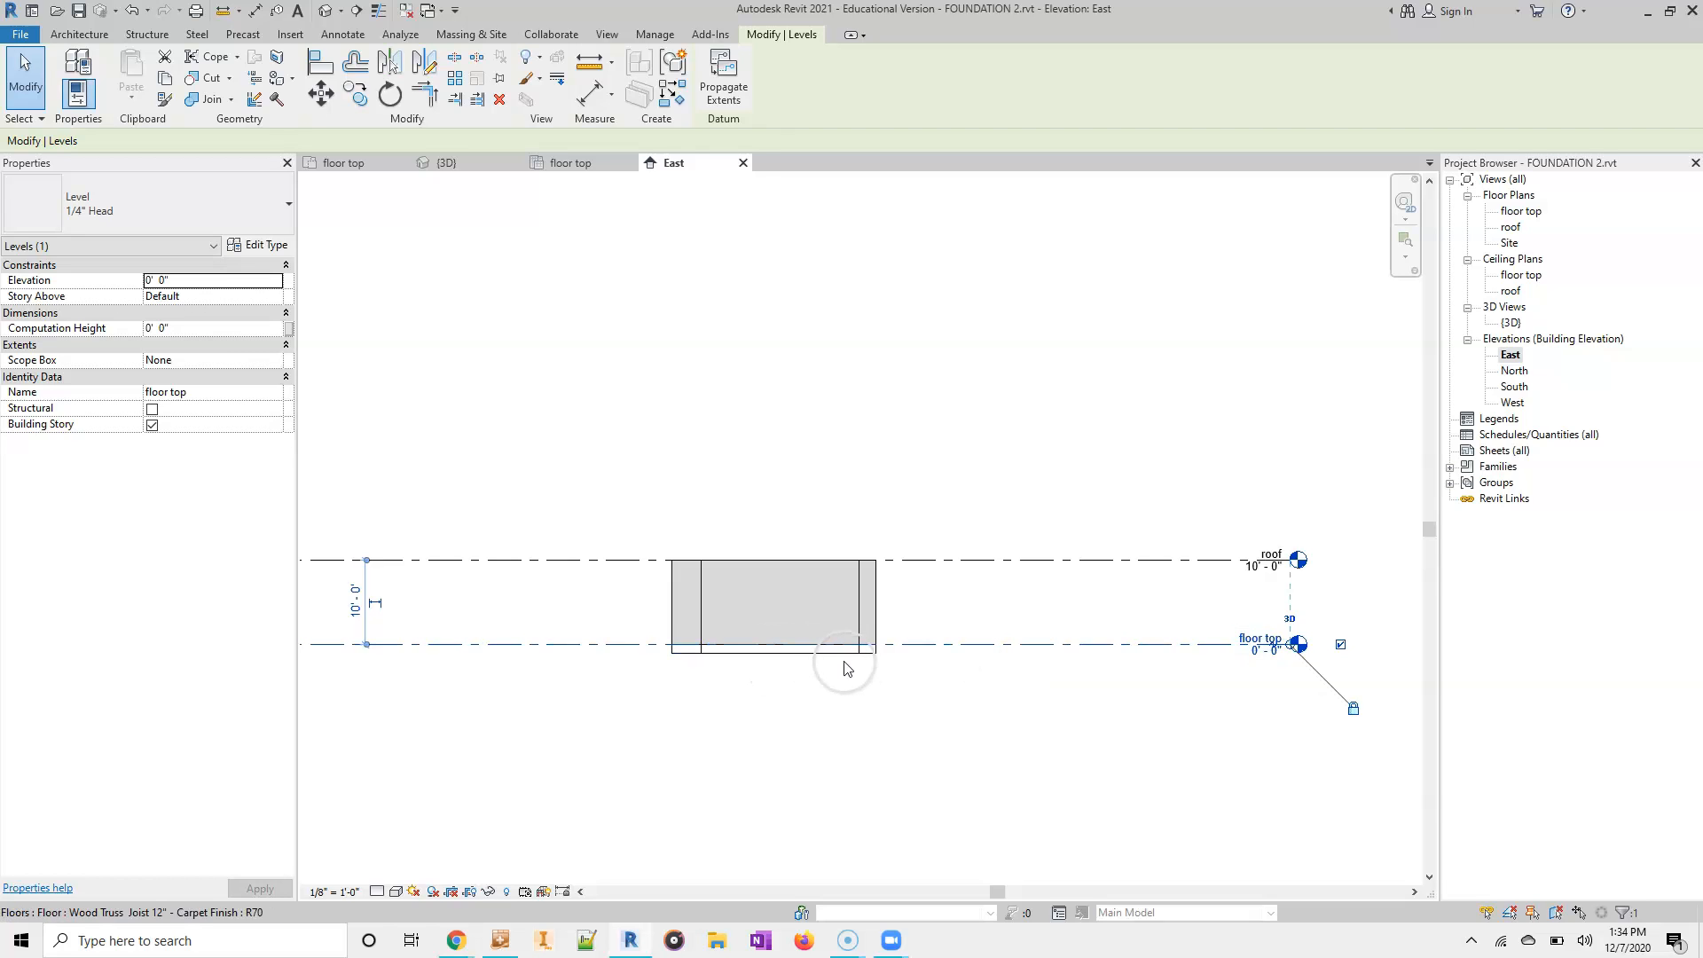
- Draw a new level 5'-0" below the floor top level, aligned with both ends of the existing levels
scroll(824, 655, "up", 4)
scroll(825, 654, "down", 5)
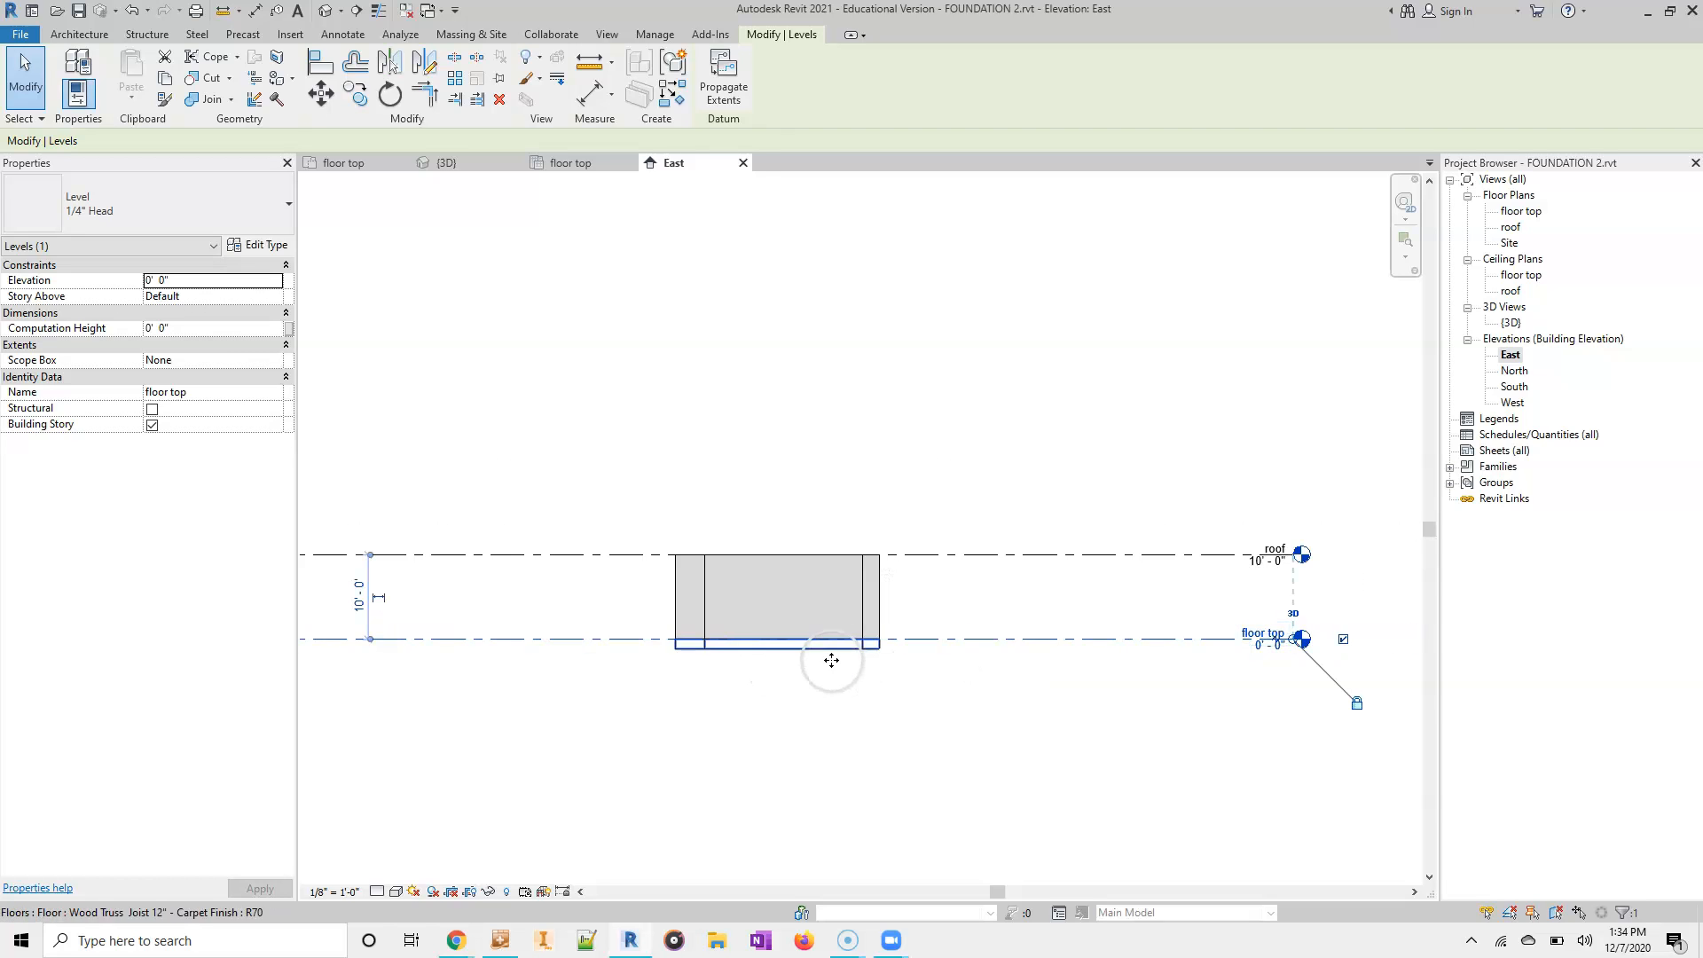
left_click(79, 34)
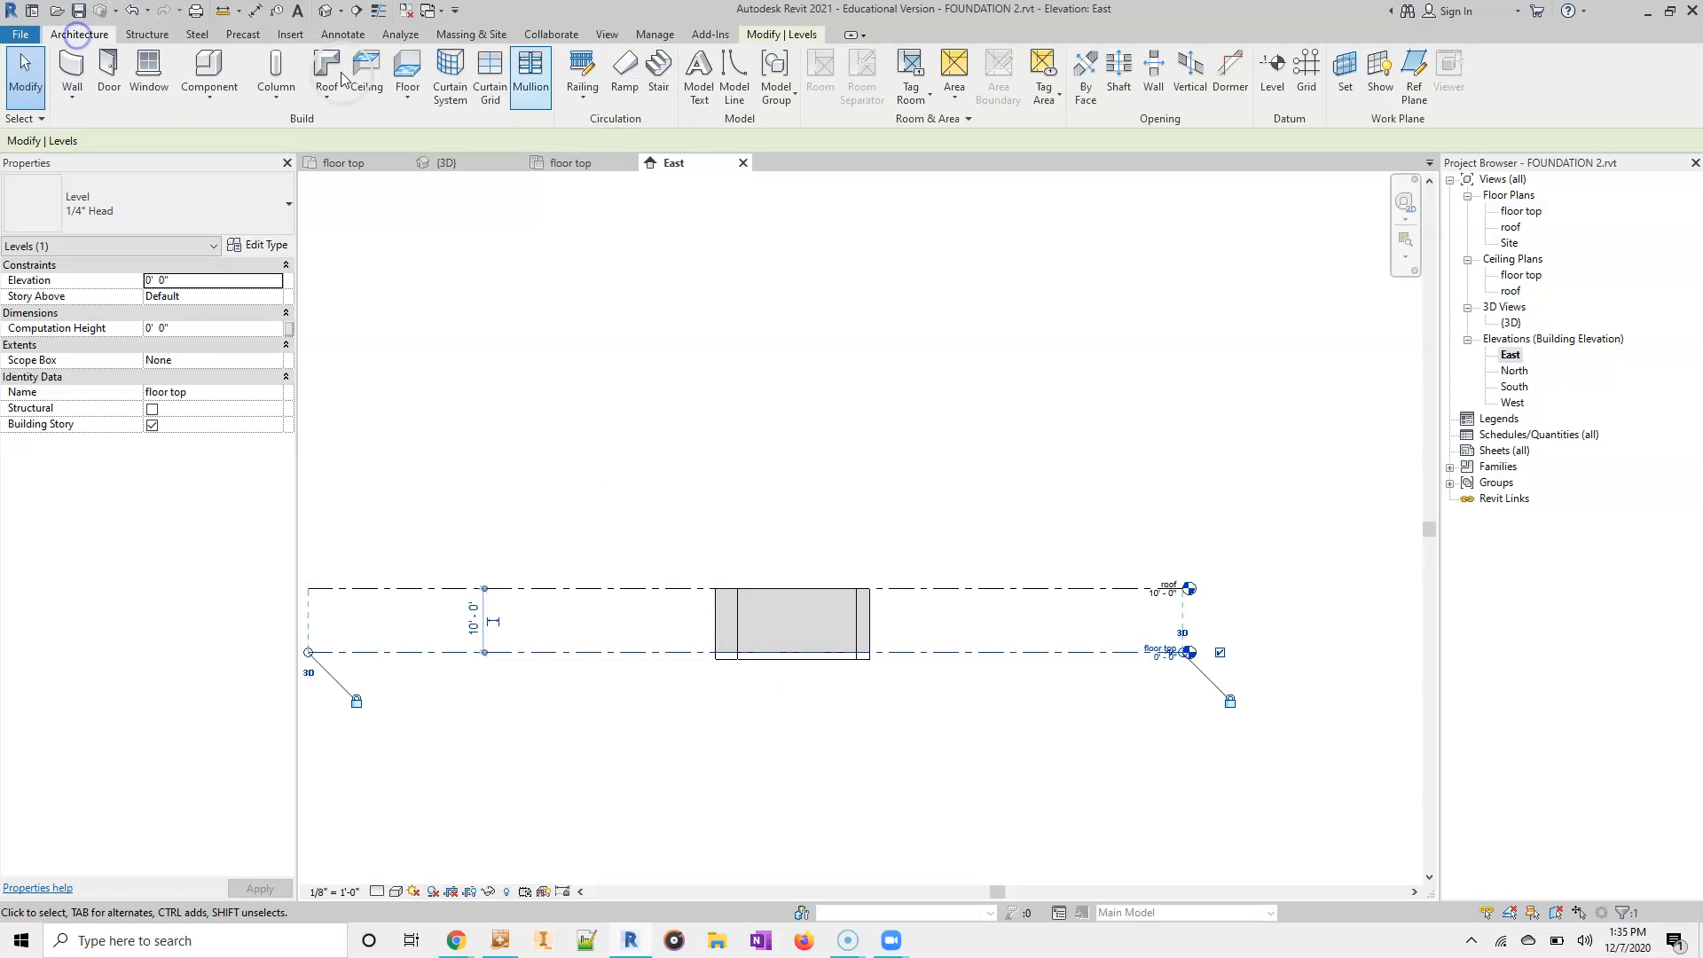
left_click(1269, 60)
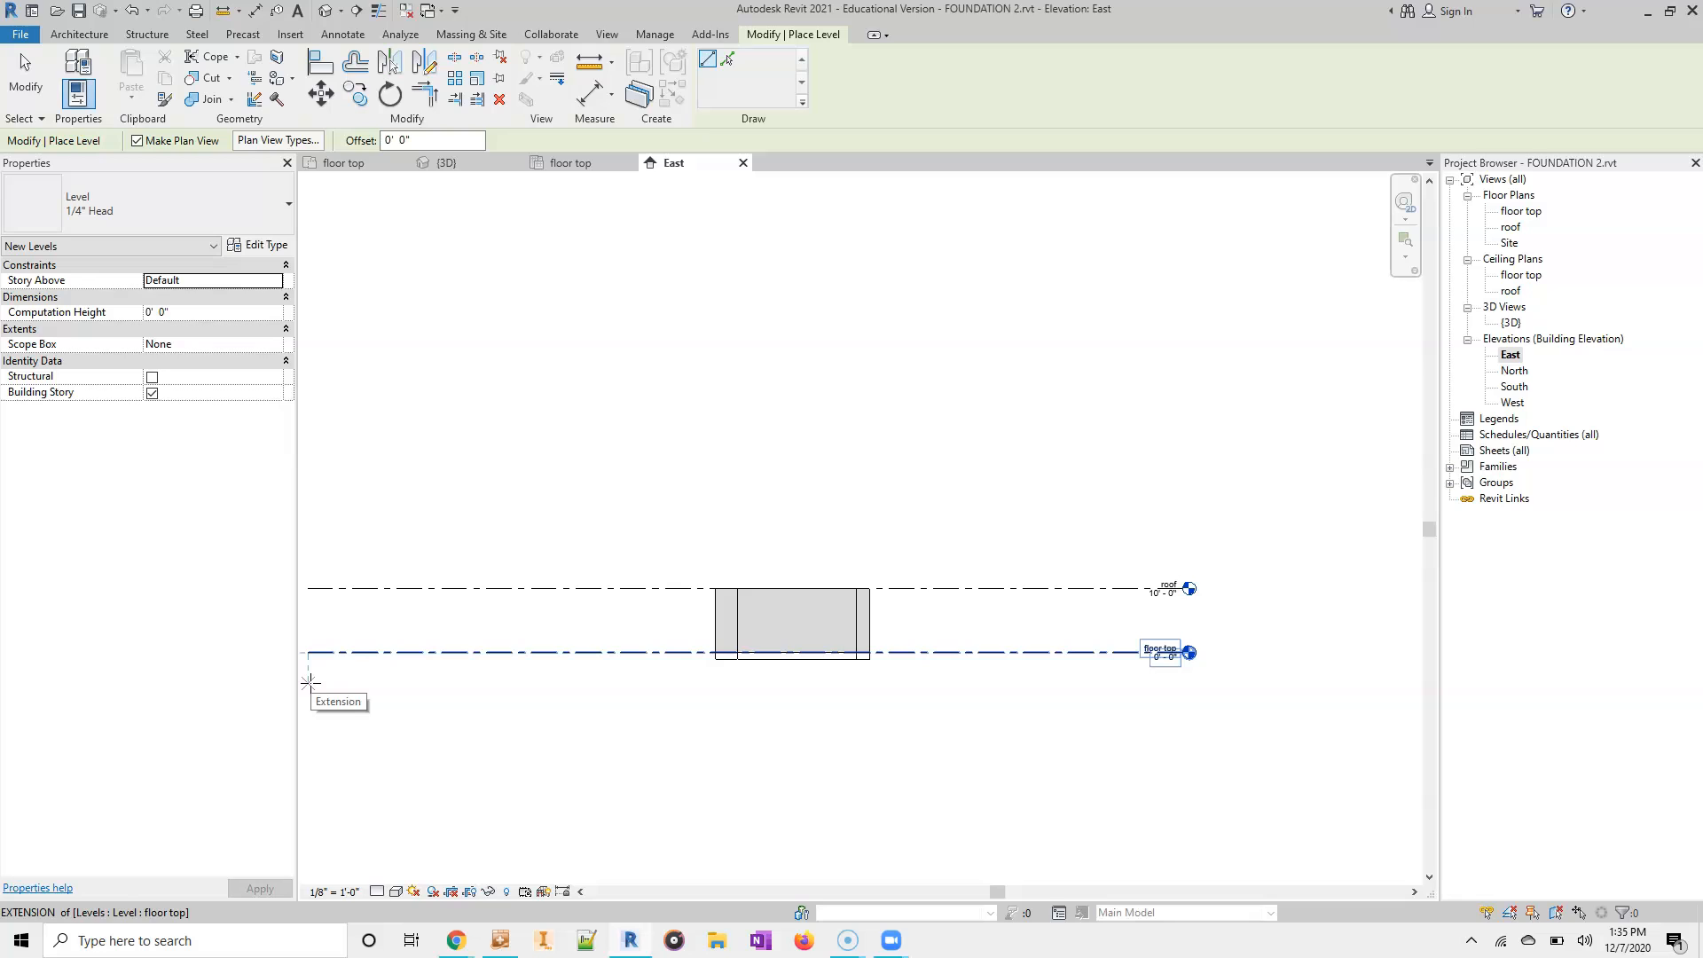
left_click(309, 683)
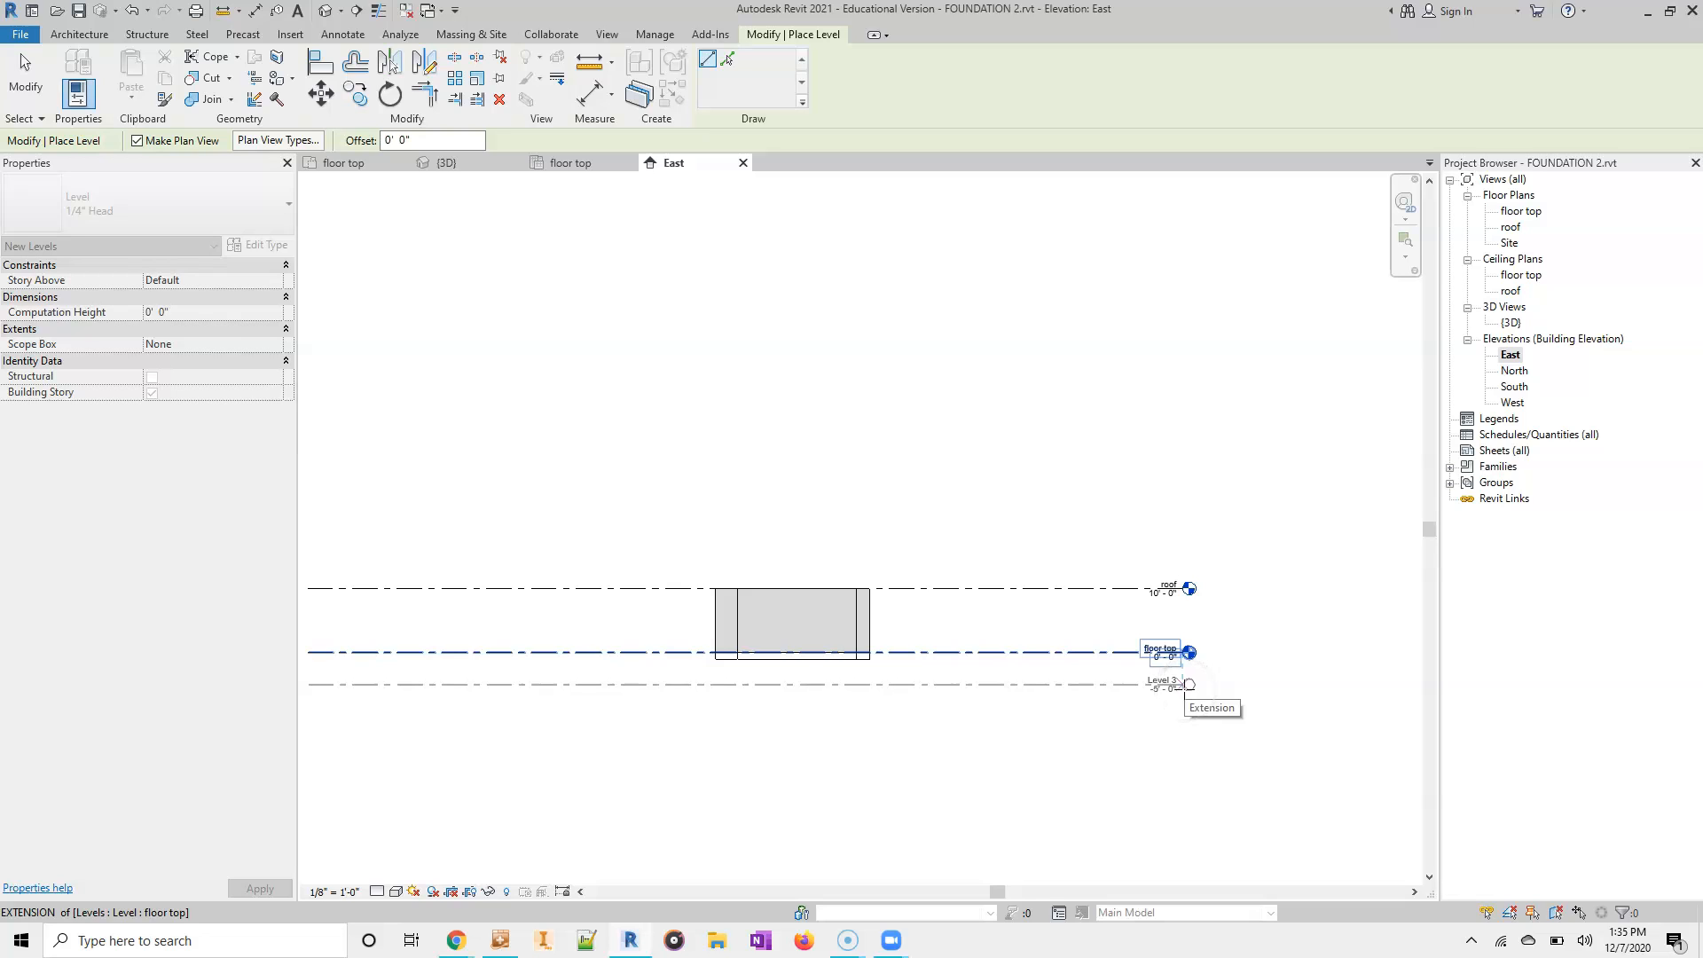
left_click(1186, 688)
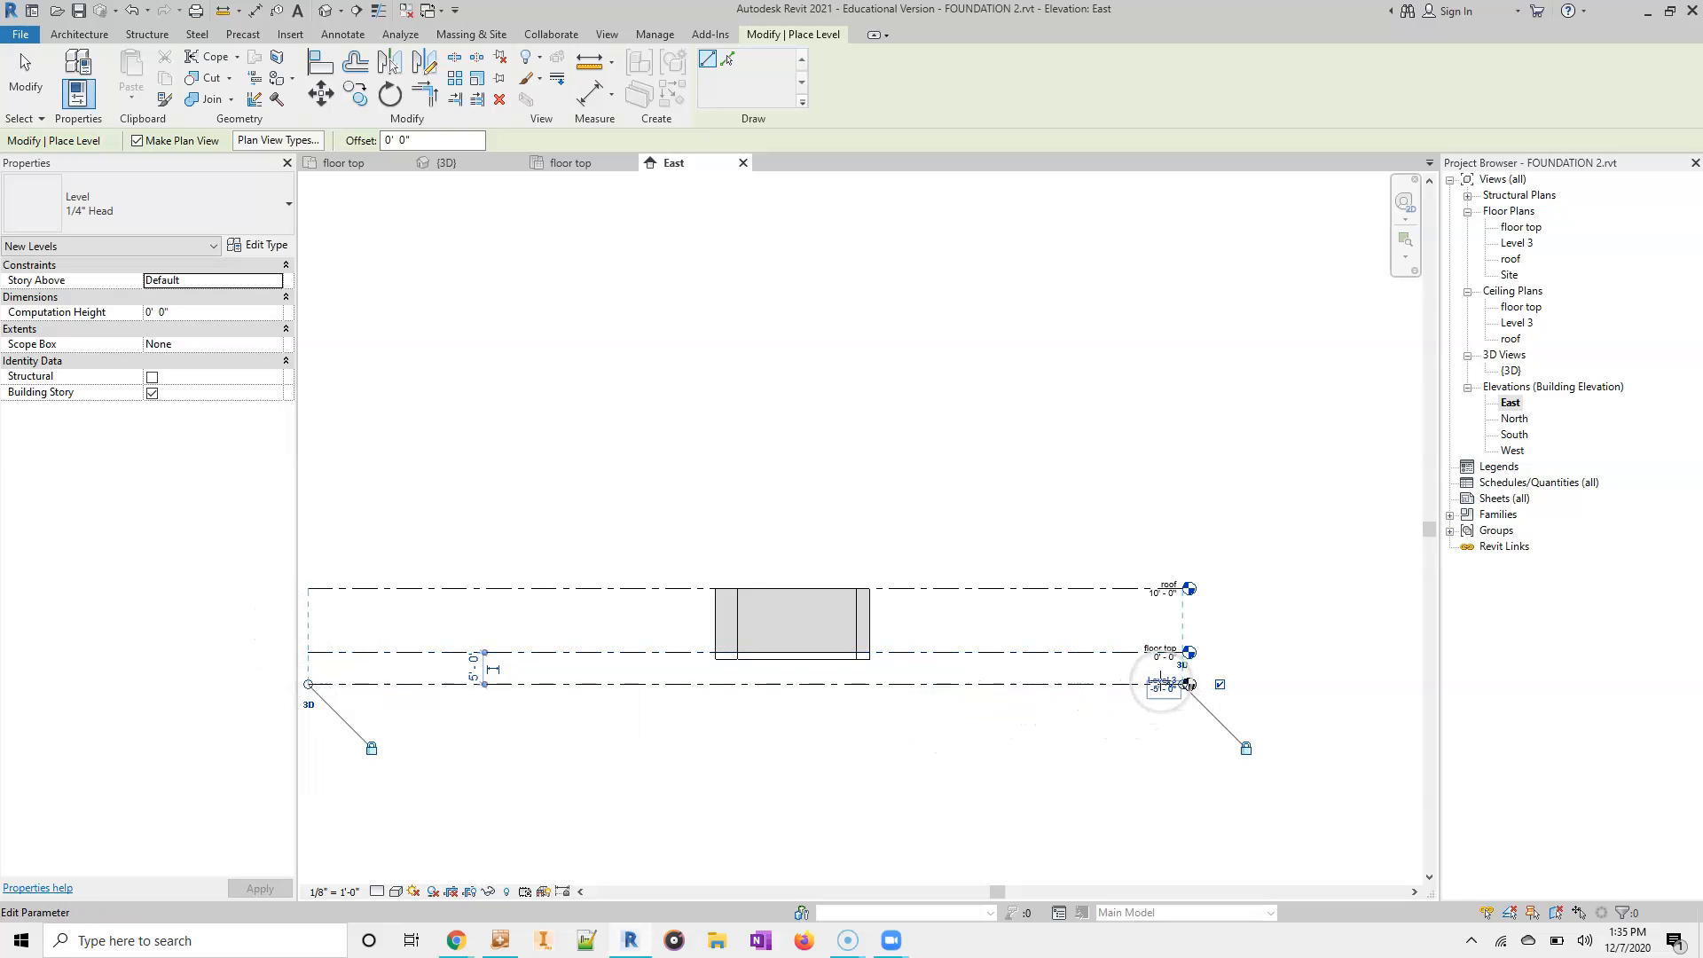
key("Escape")
key("Escape")
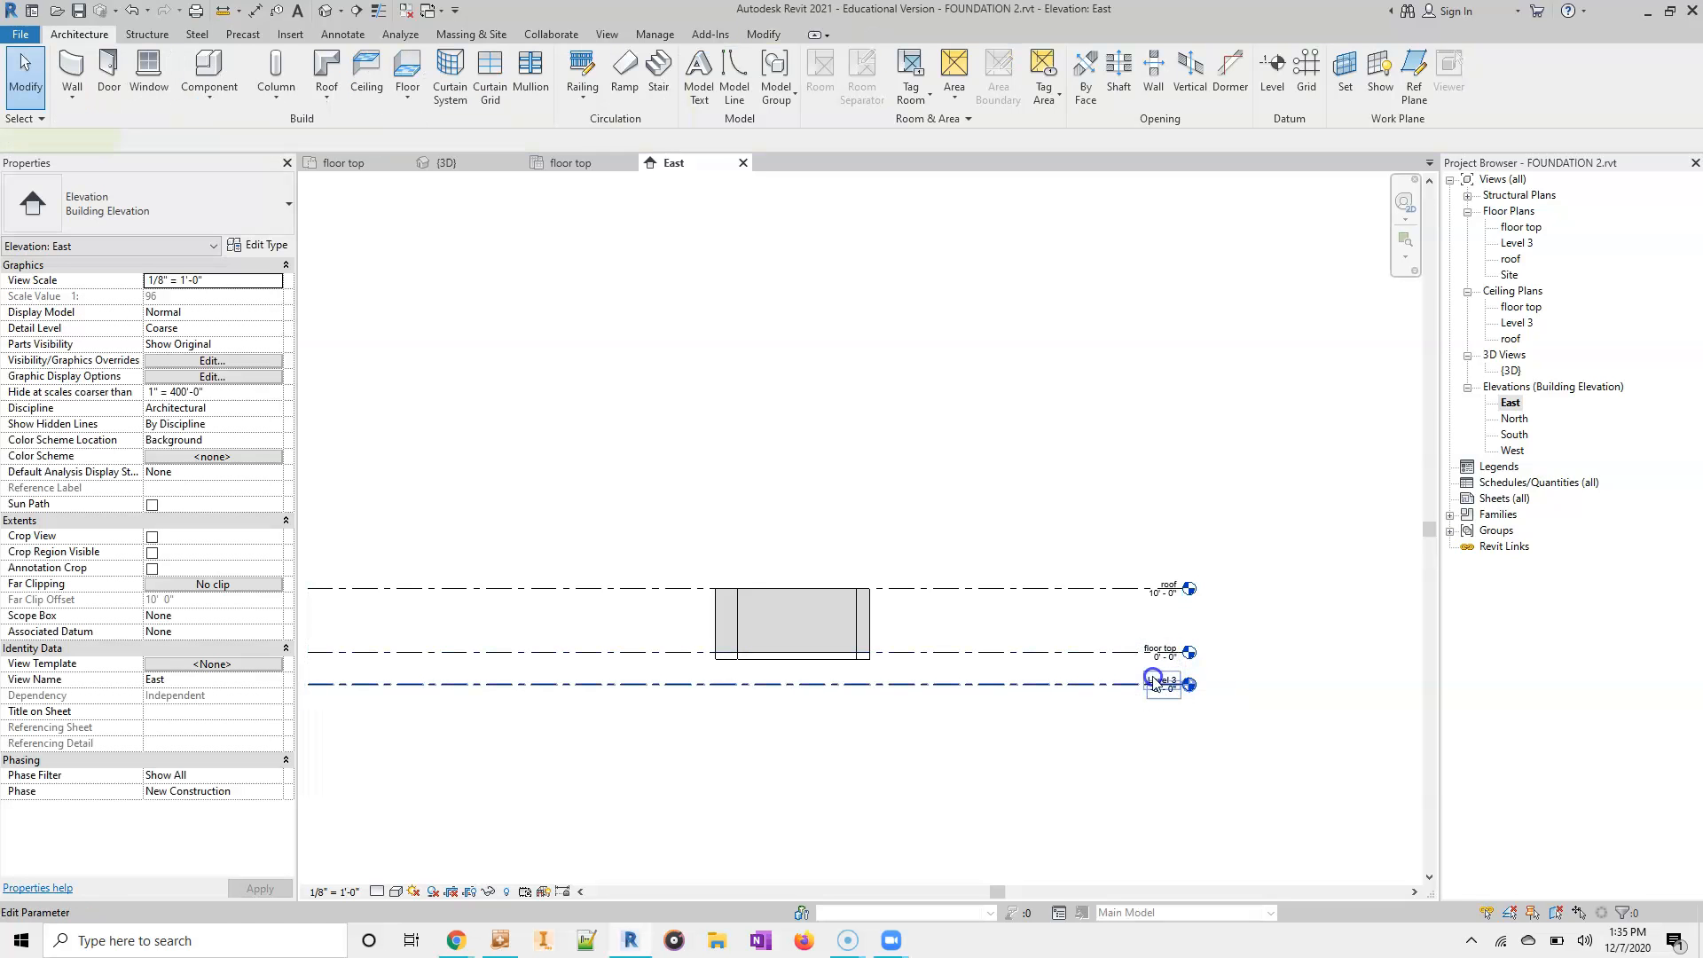
- Rename the new lowest level as floor bottom, including its corresponding views
double_click(1155, 682)
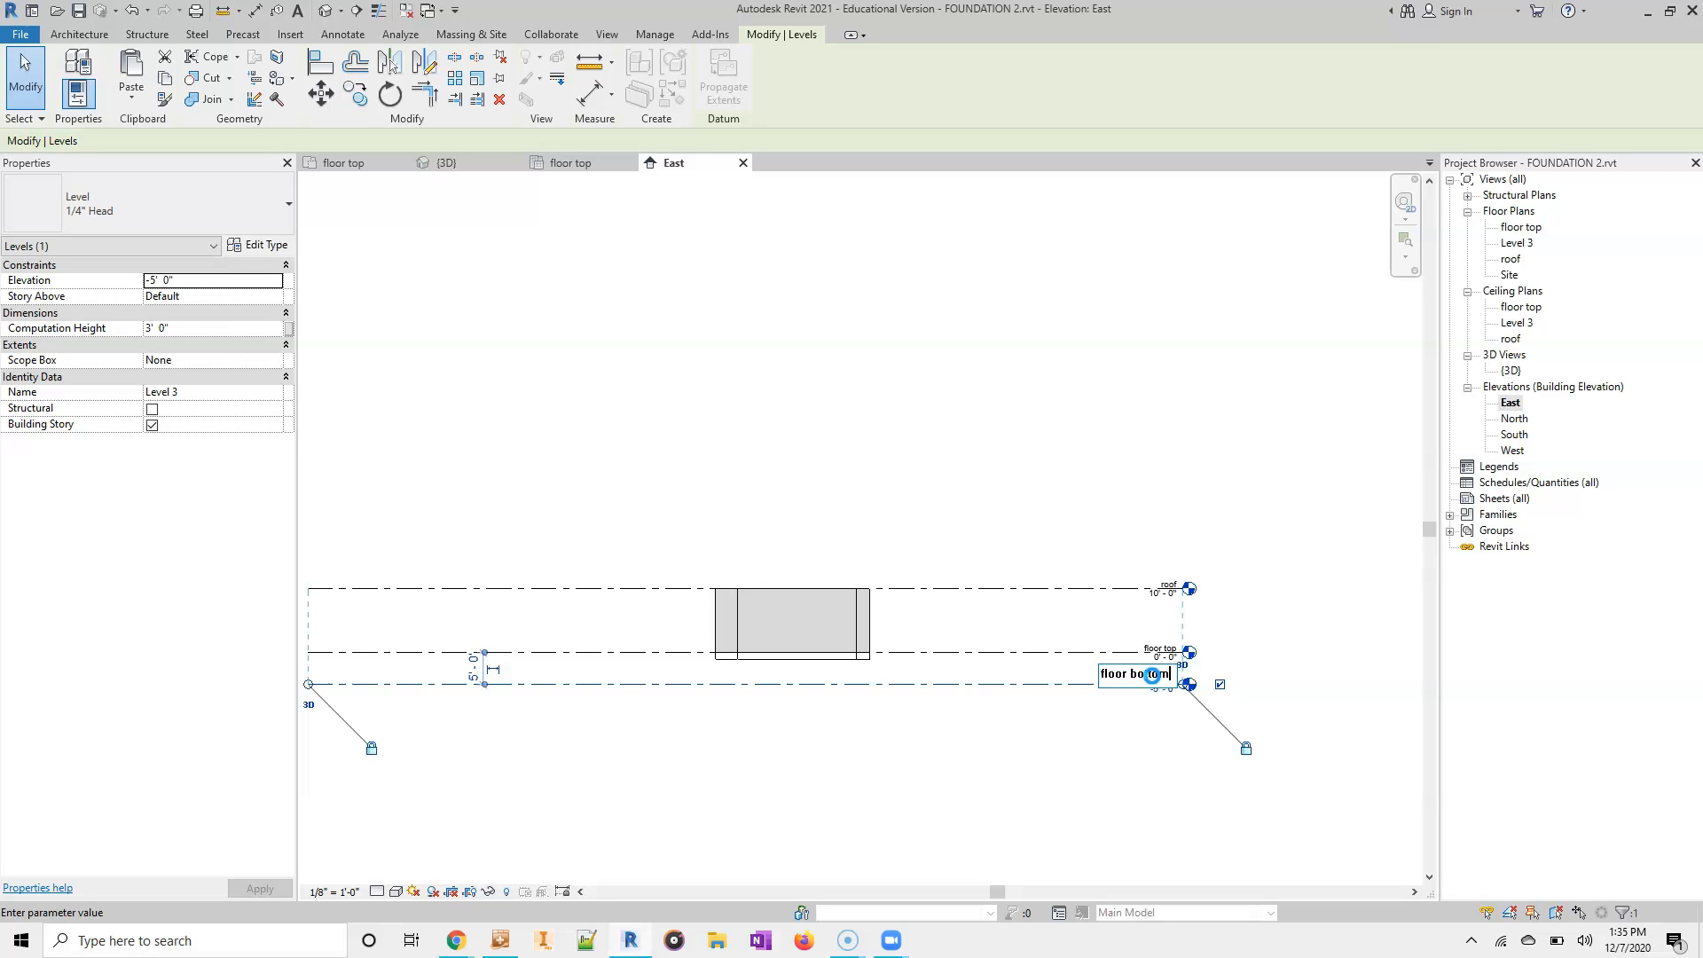
type("floor bottom")
key("Return")
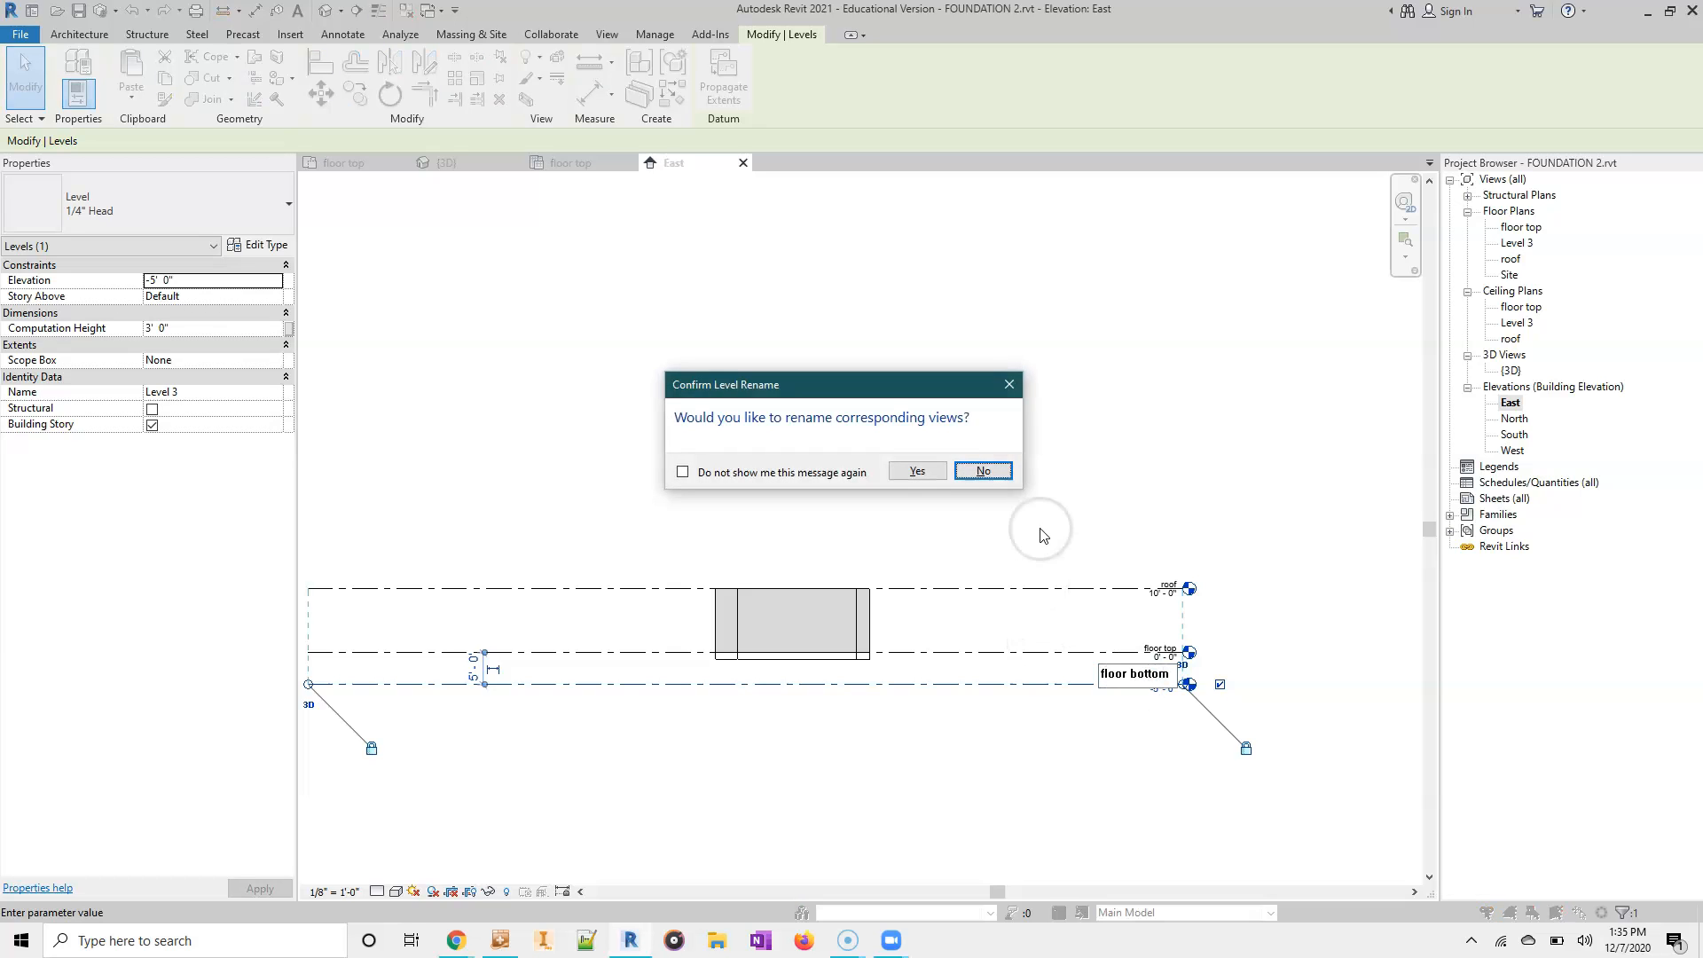
left_click(918, 470)
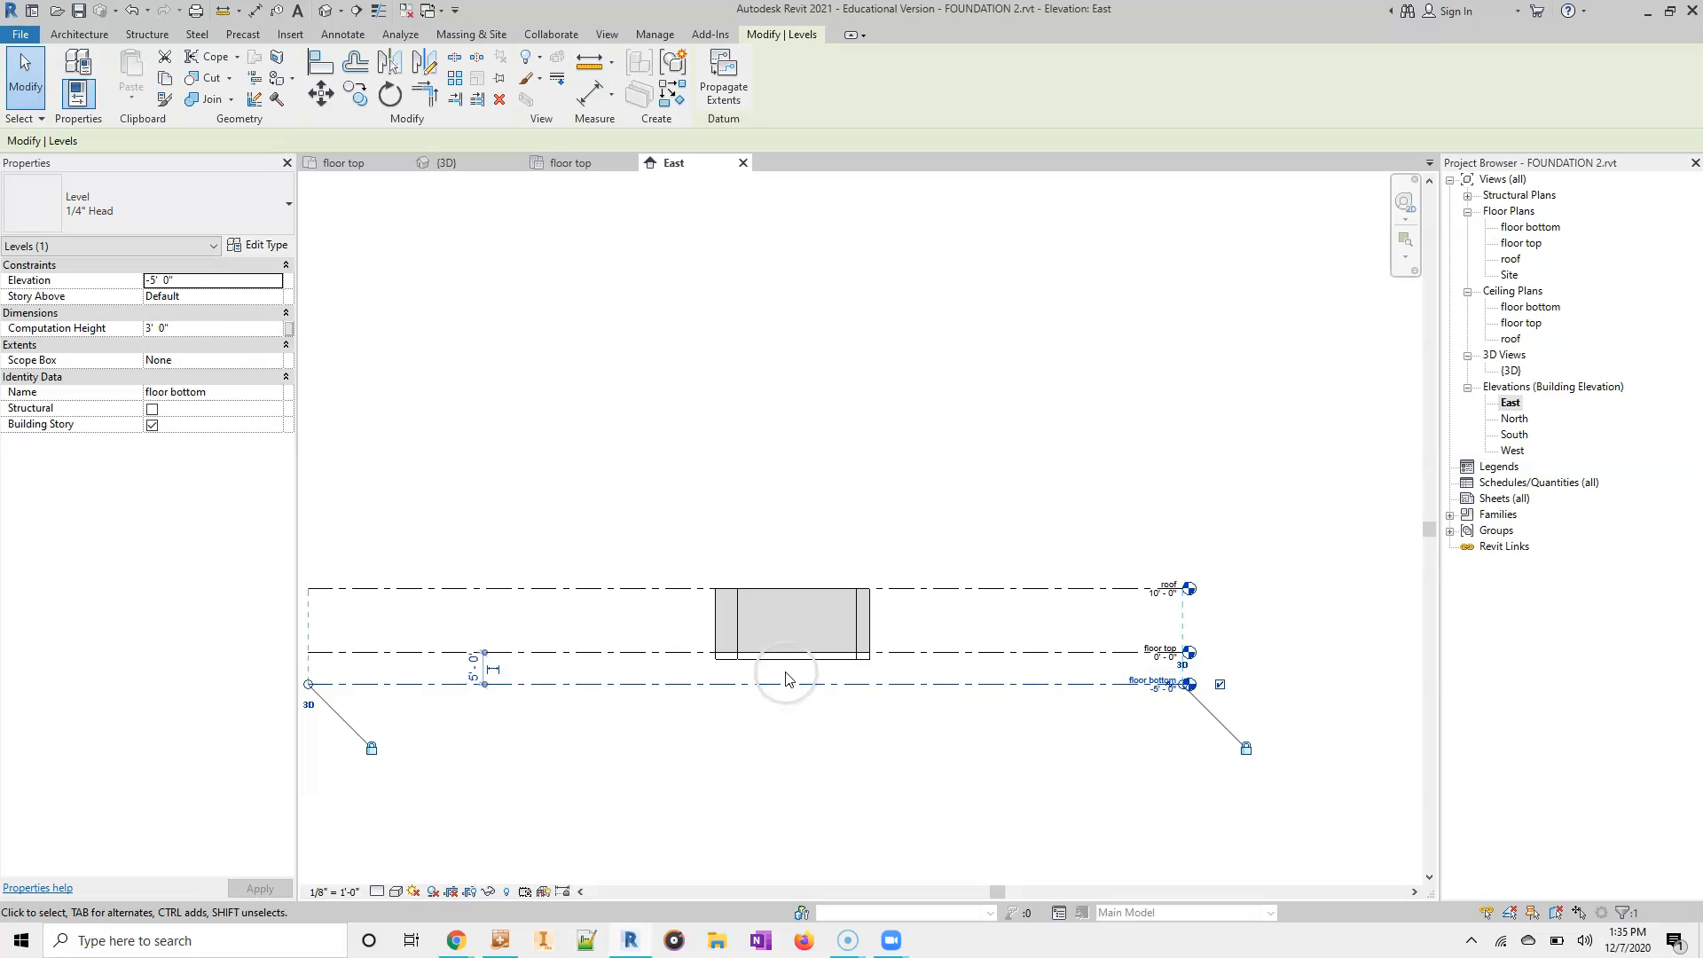
- Move the floor bottom level up to the underside of the floor, at an elevation of -1'-1"
left_click_drag(806, 668, 806, 664)
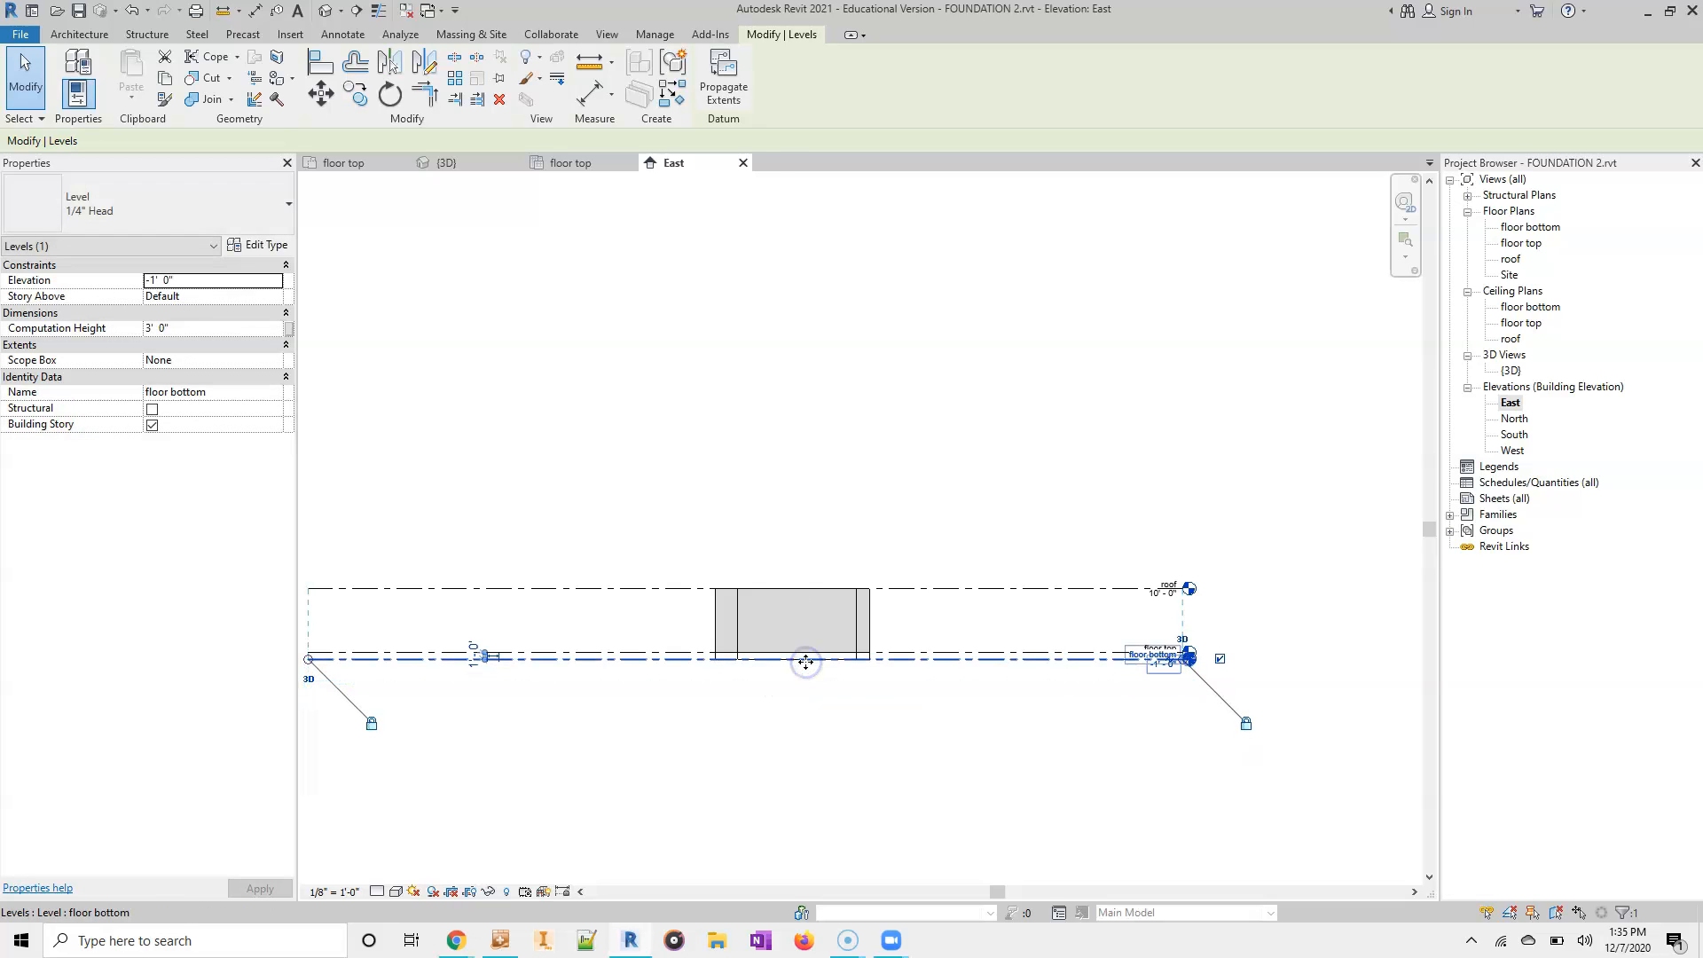
scroll(807, 665, "up", 6)
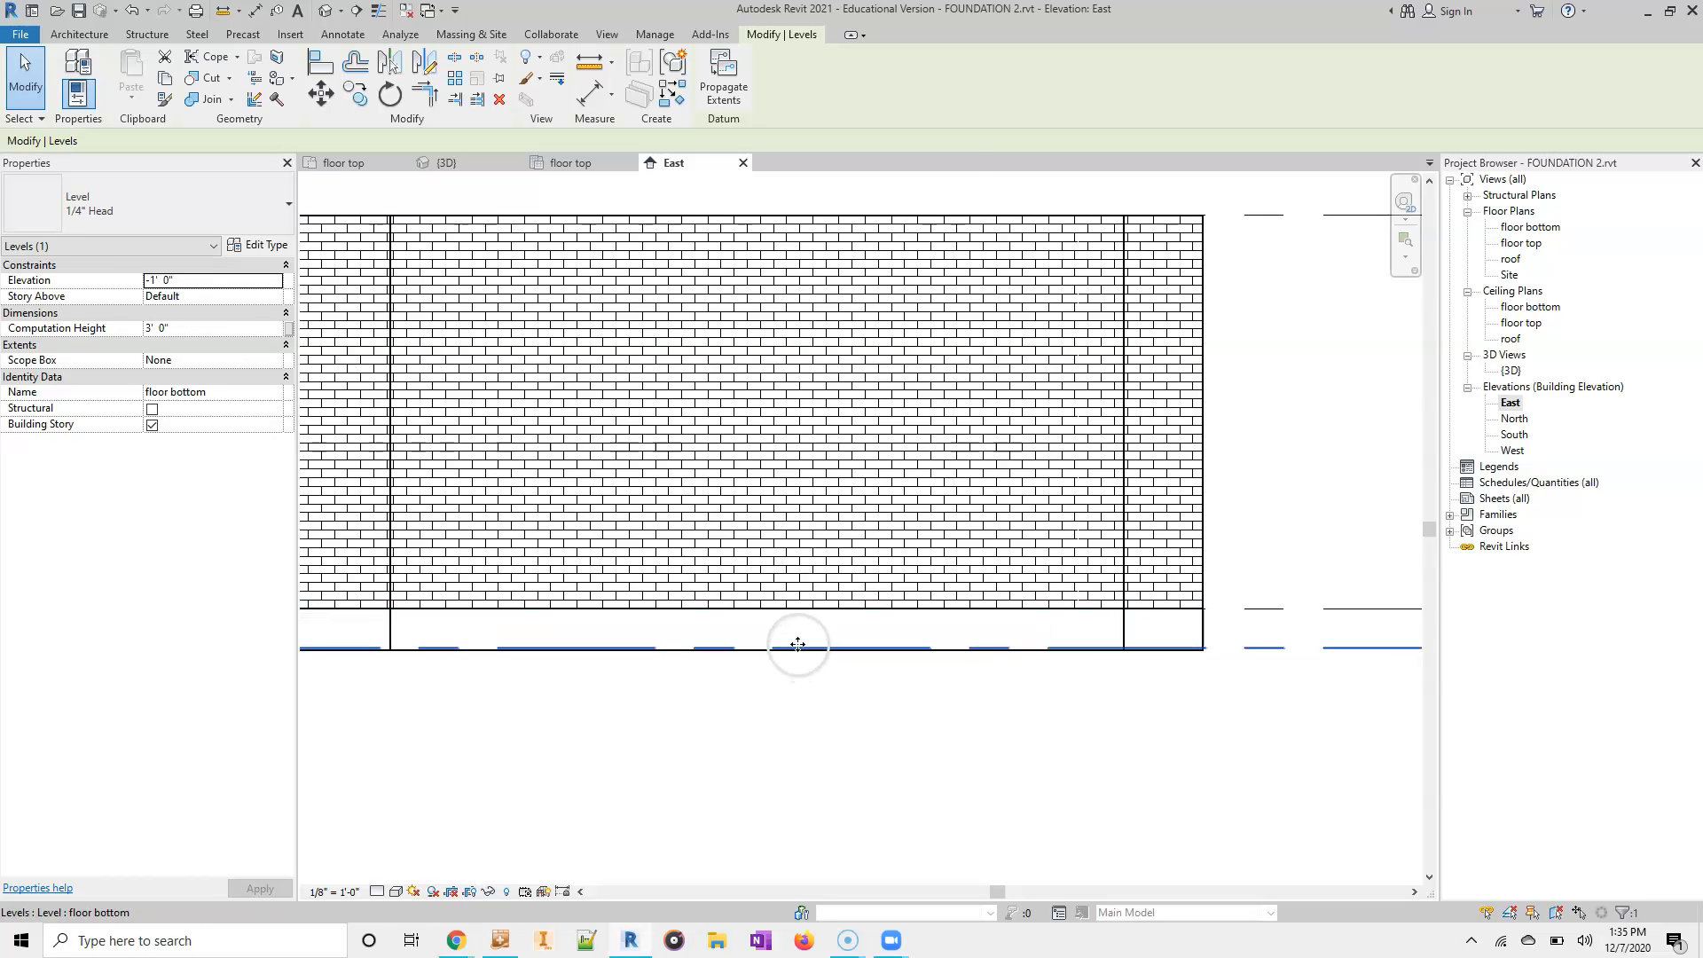
left_click(797, 657)
left_click(1038, 643)
scroll(1021, 646, "up", 4)
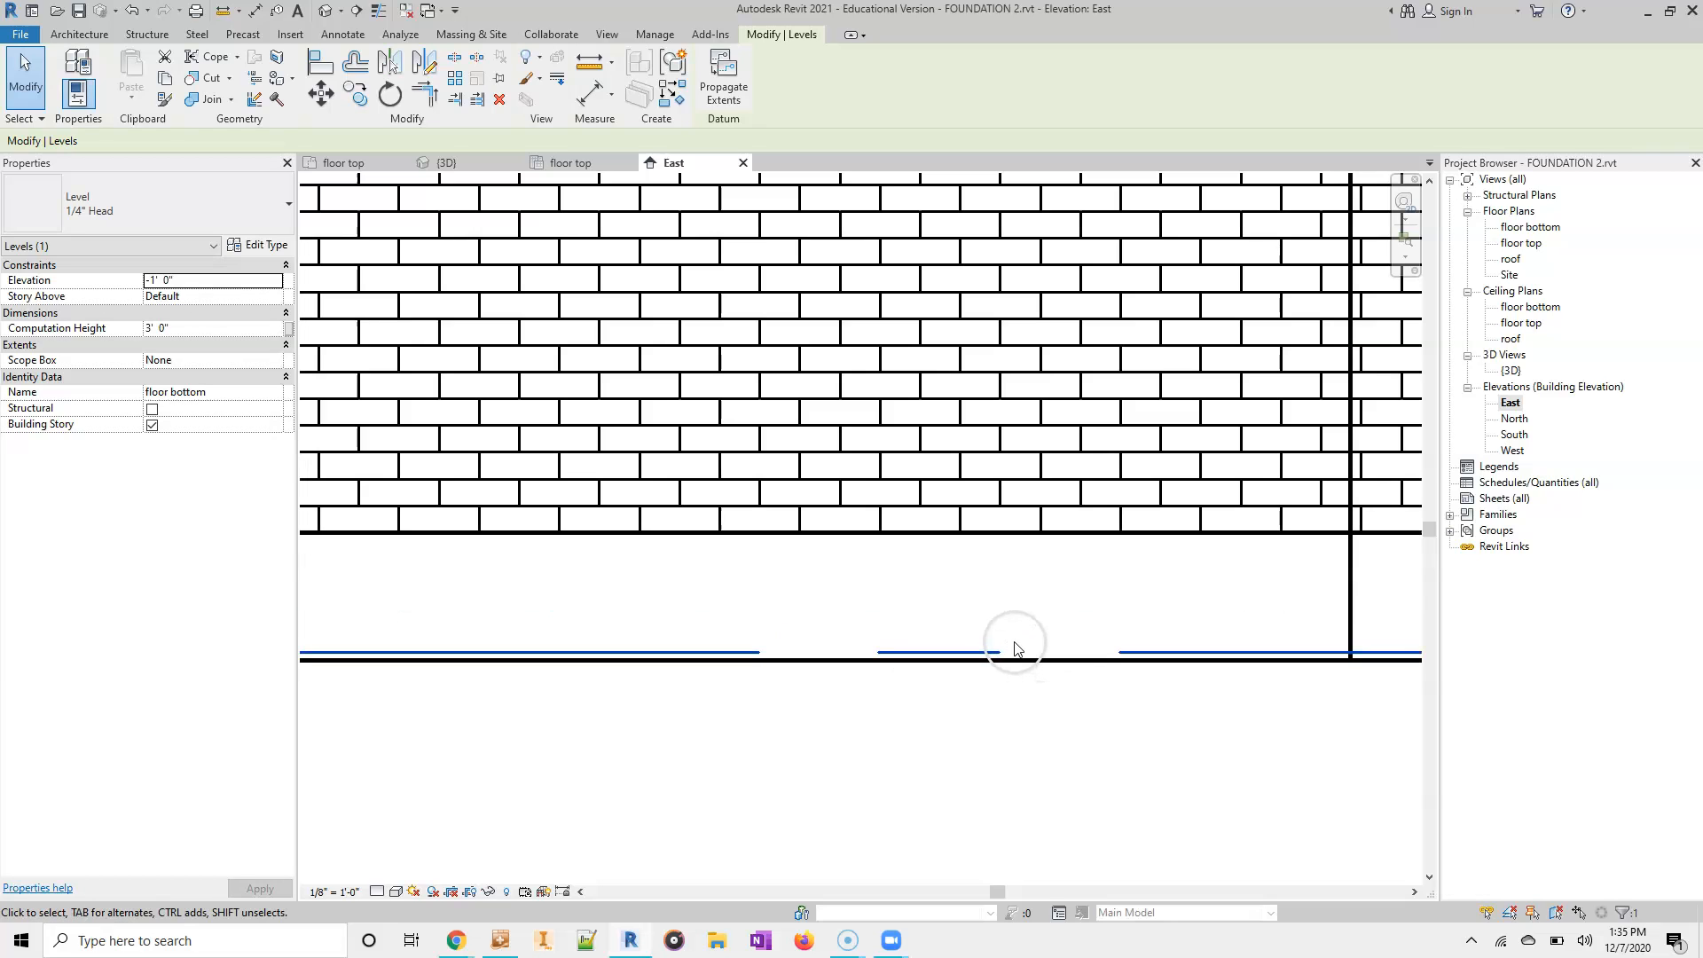
left_click_drag(932, 669, 936, 656)
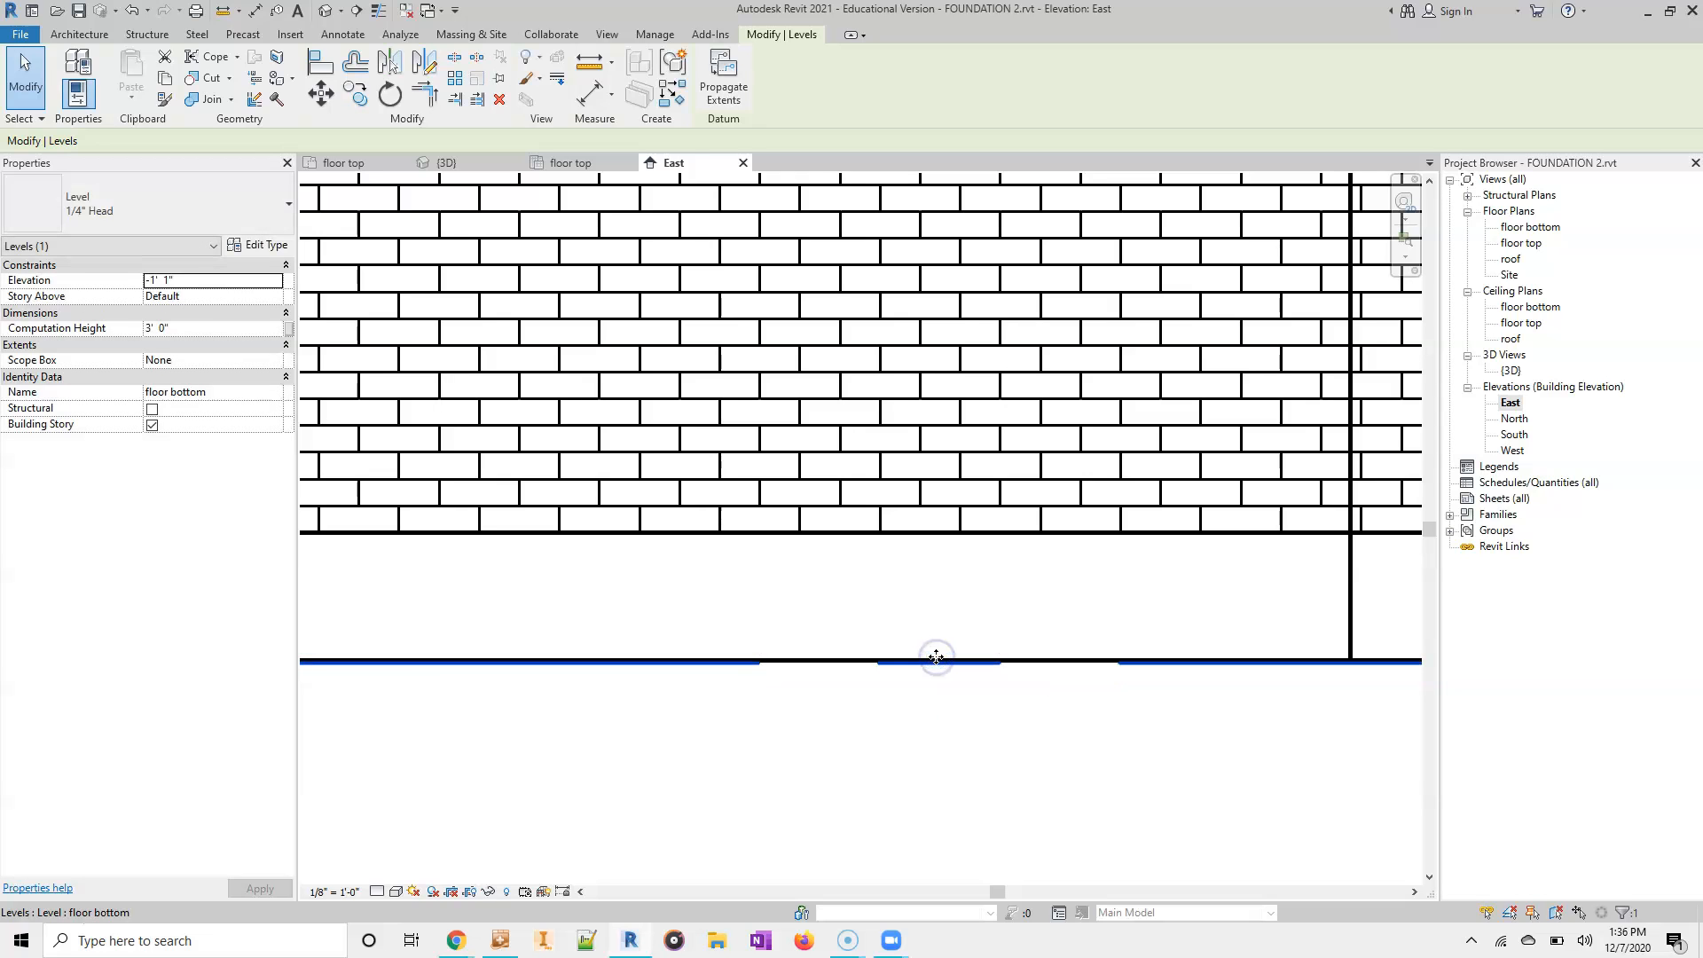
- Add an elbow to the floor bottom level line and shift its bend points so its label sits clear below floor top
scroll(1010, 738, "down", 2)
scroll(1009, 738, "down", 4)
middle_click_drag(1007, 734, 306, 691)
middle_click_drag(1266, 743, 909, 754)
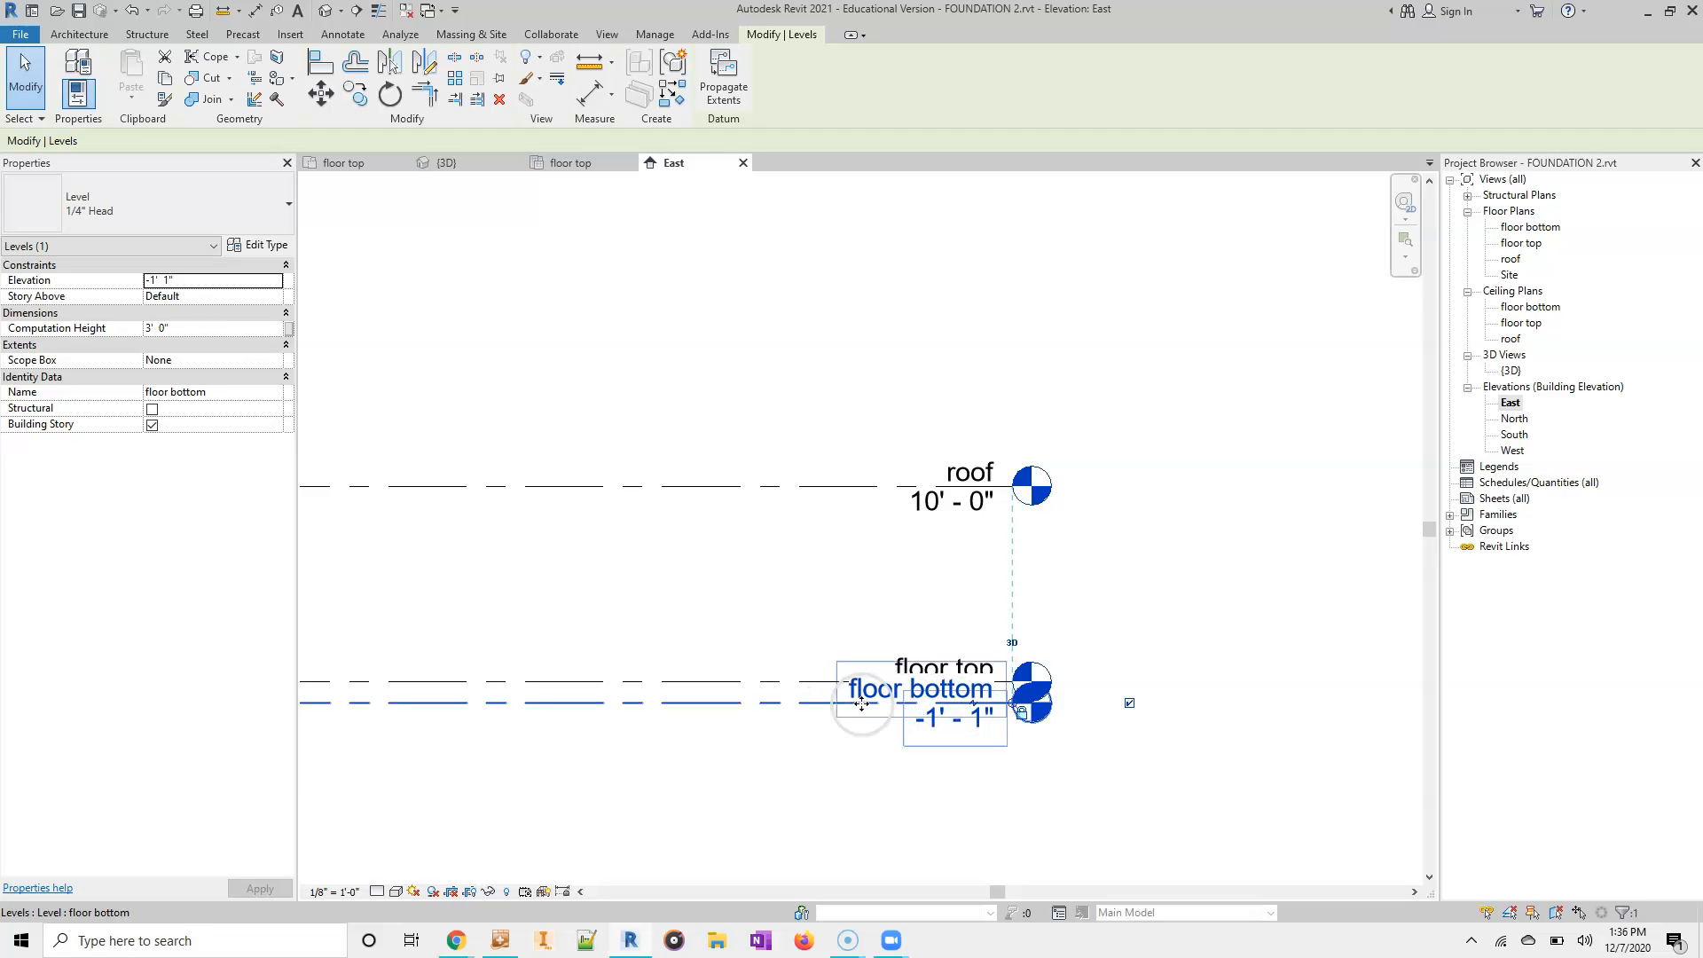
scroll(974, 708, "up", 5)
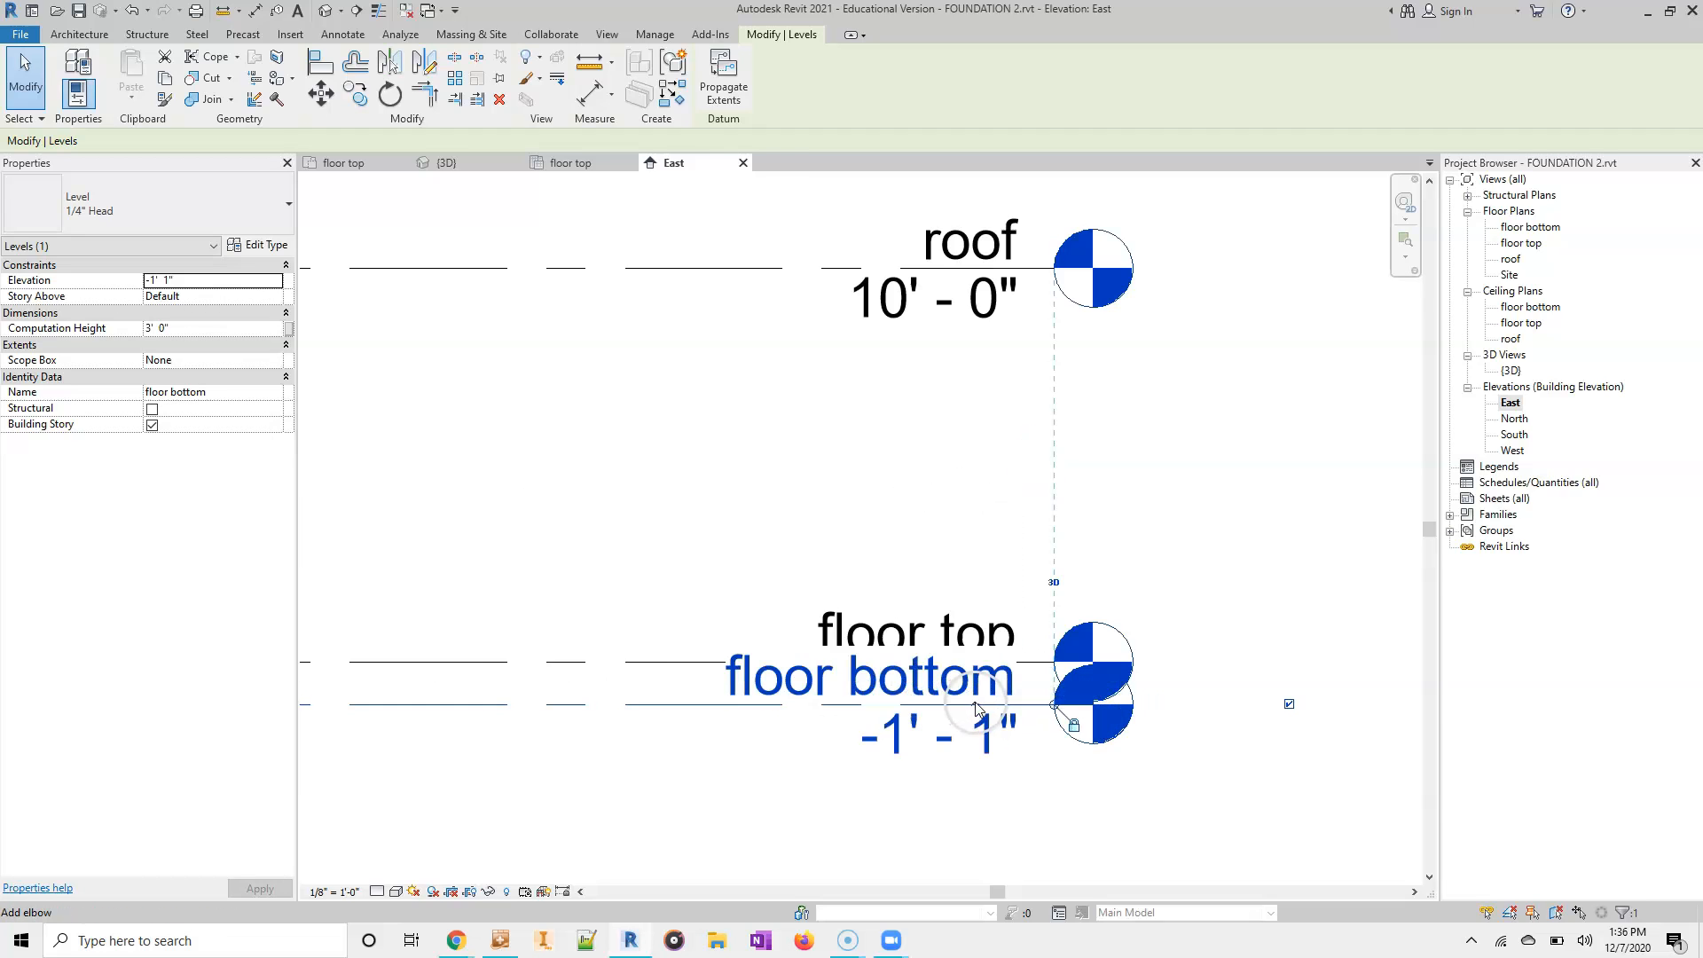
scroll(973, 720, "down", 4)
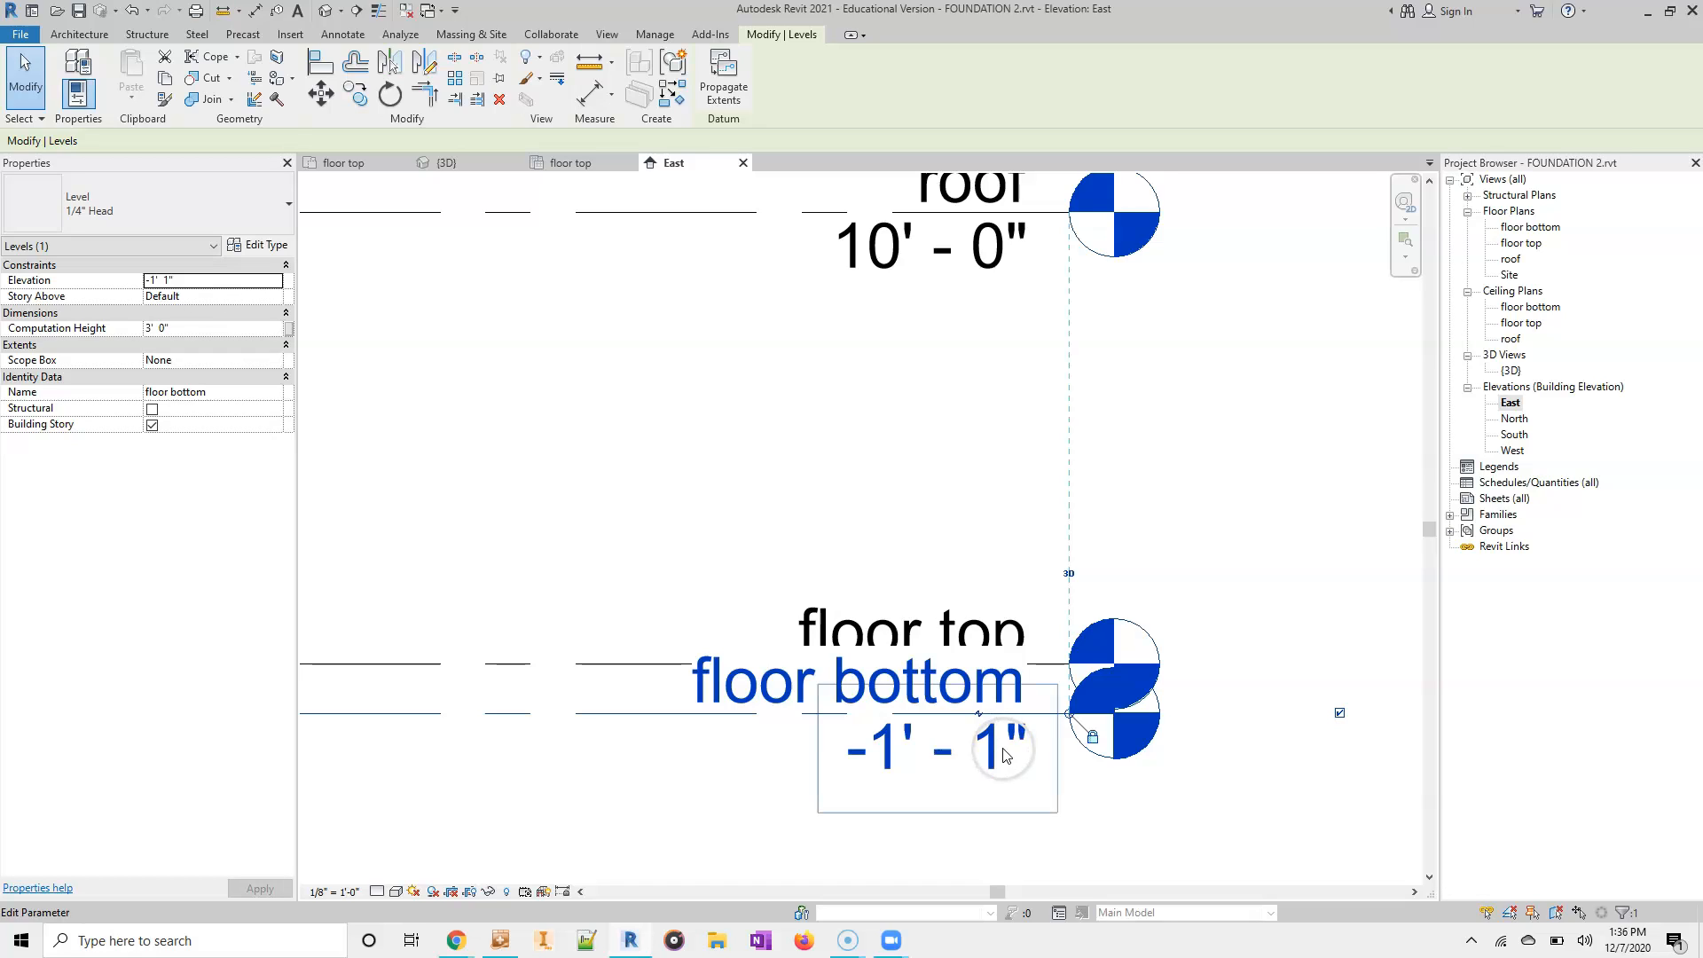
left_click(978, 713)
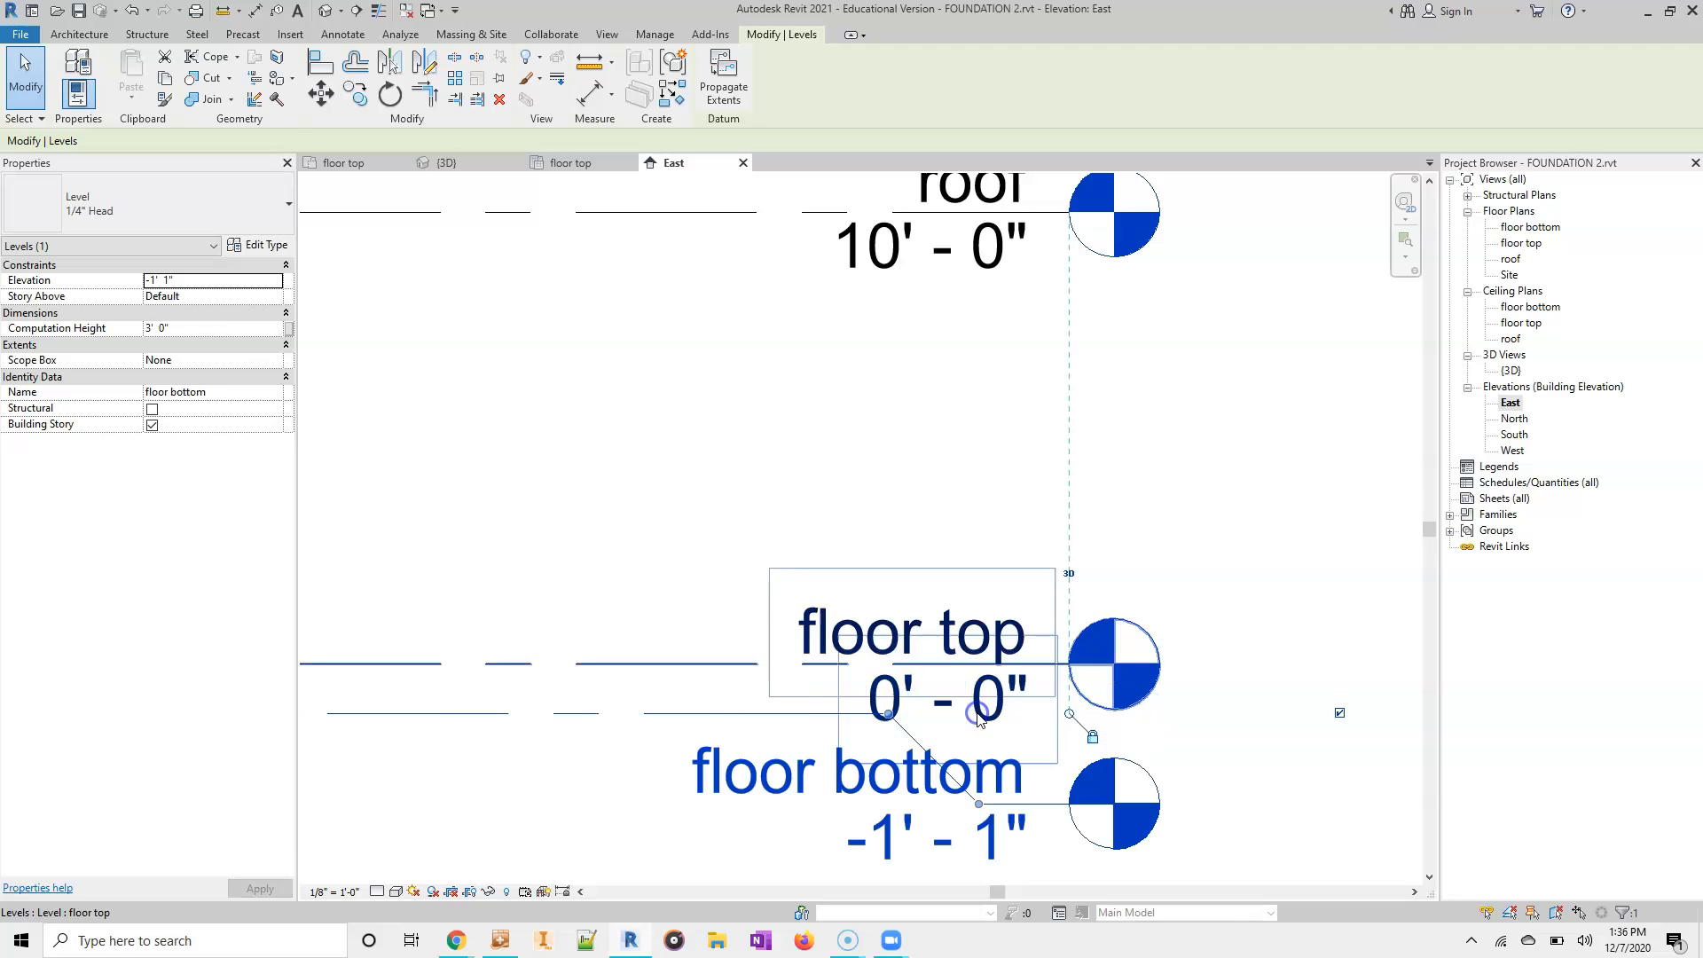
left_click_drag(888, 713, 803, 713)
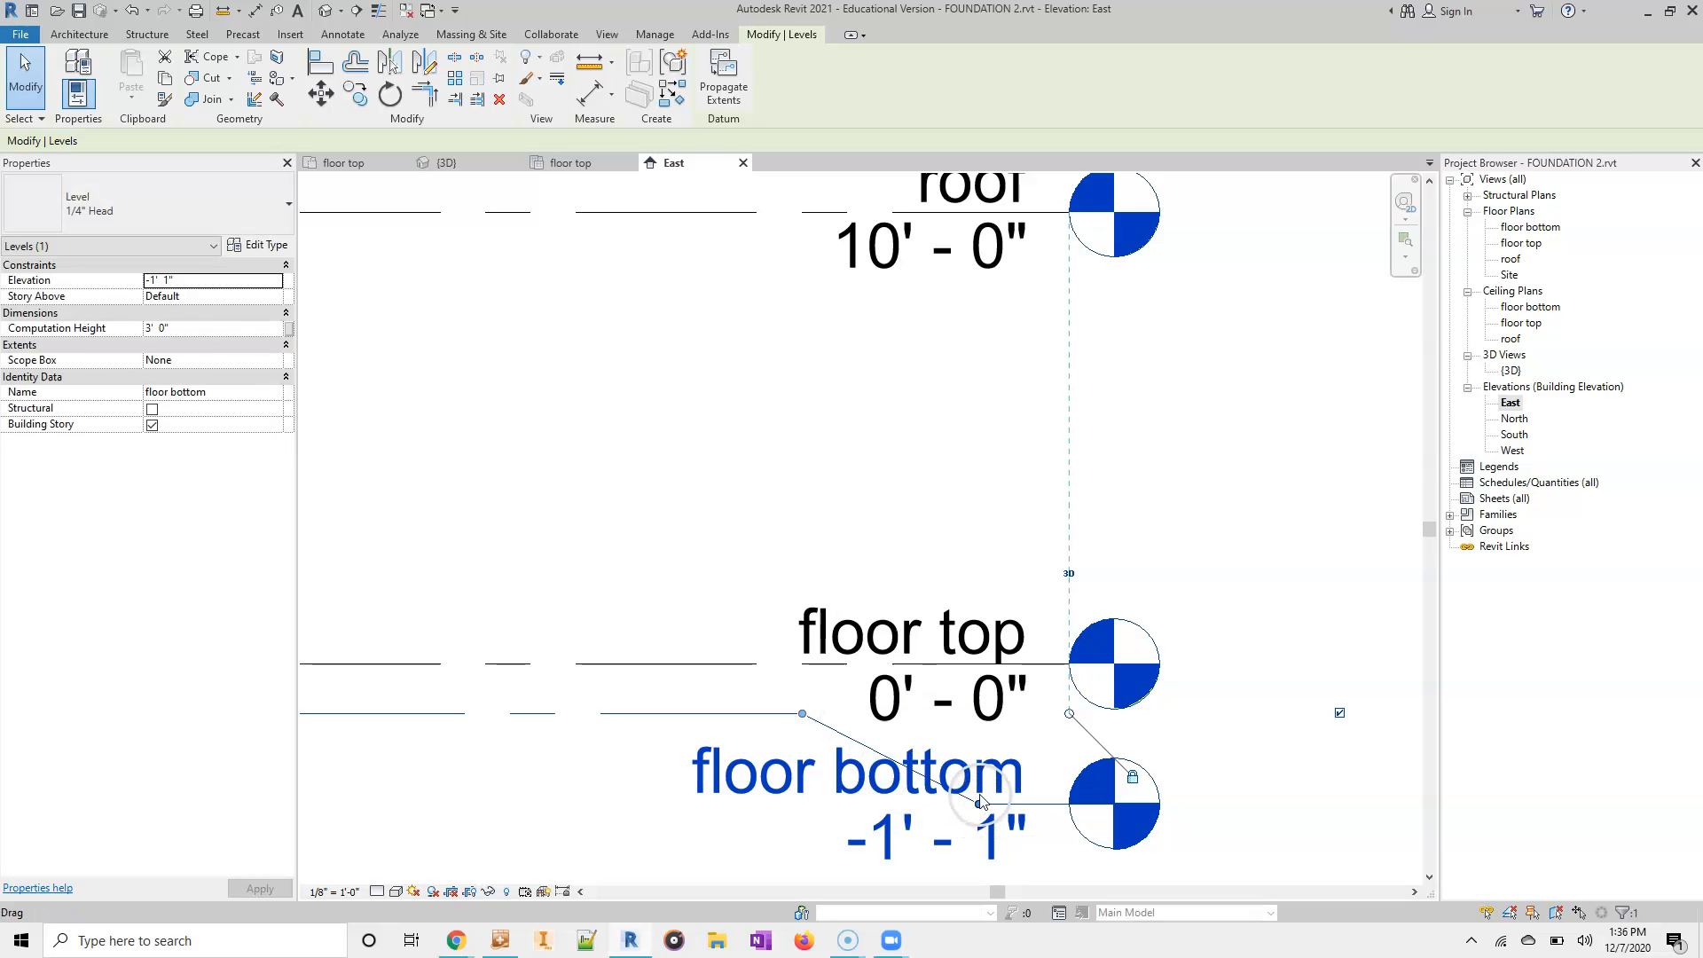
left_click_drag(978, 804, 976, 851)
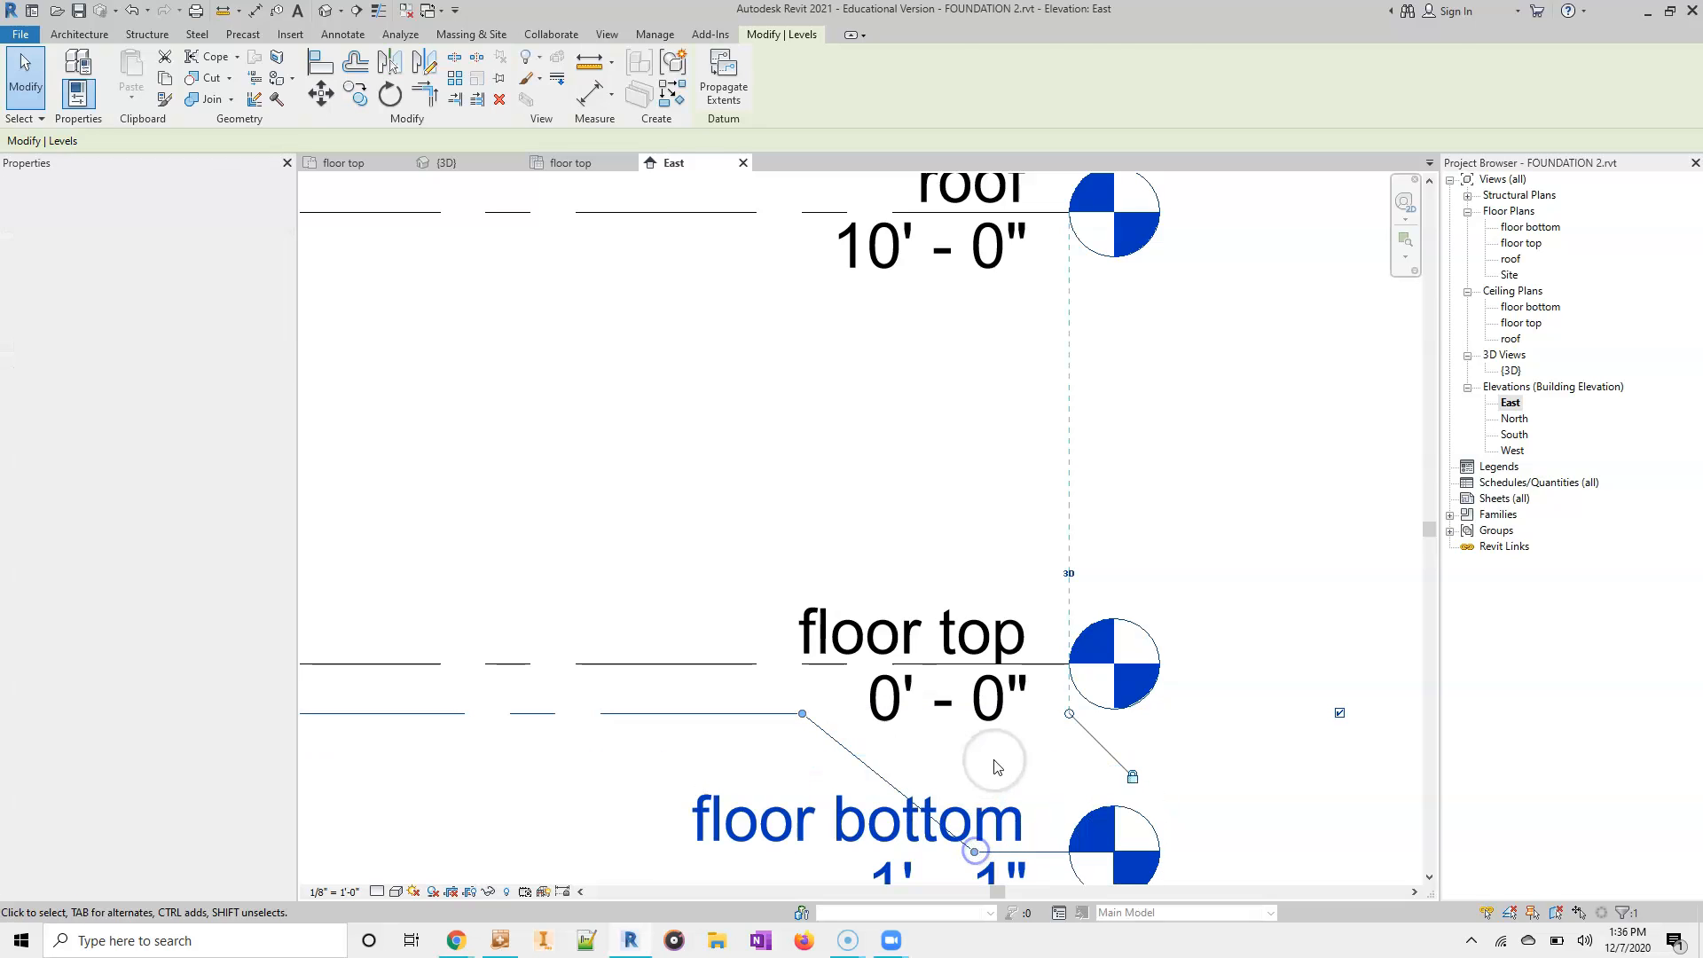
left_click(1285, 737)
scroll(1283, 739, "down", 3)
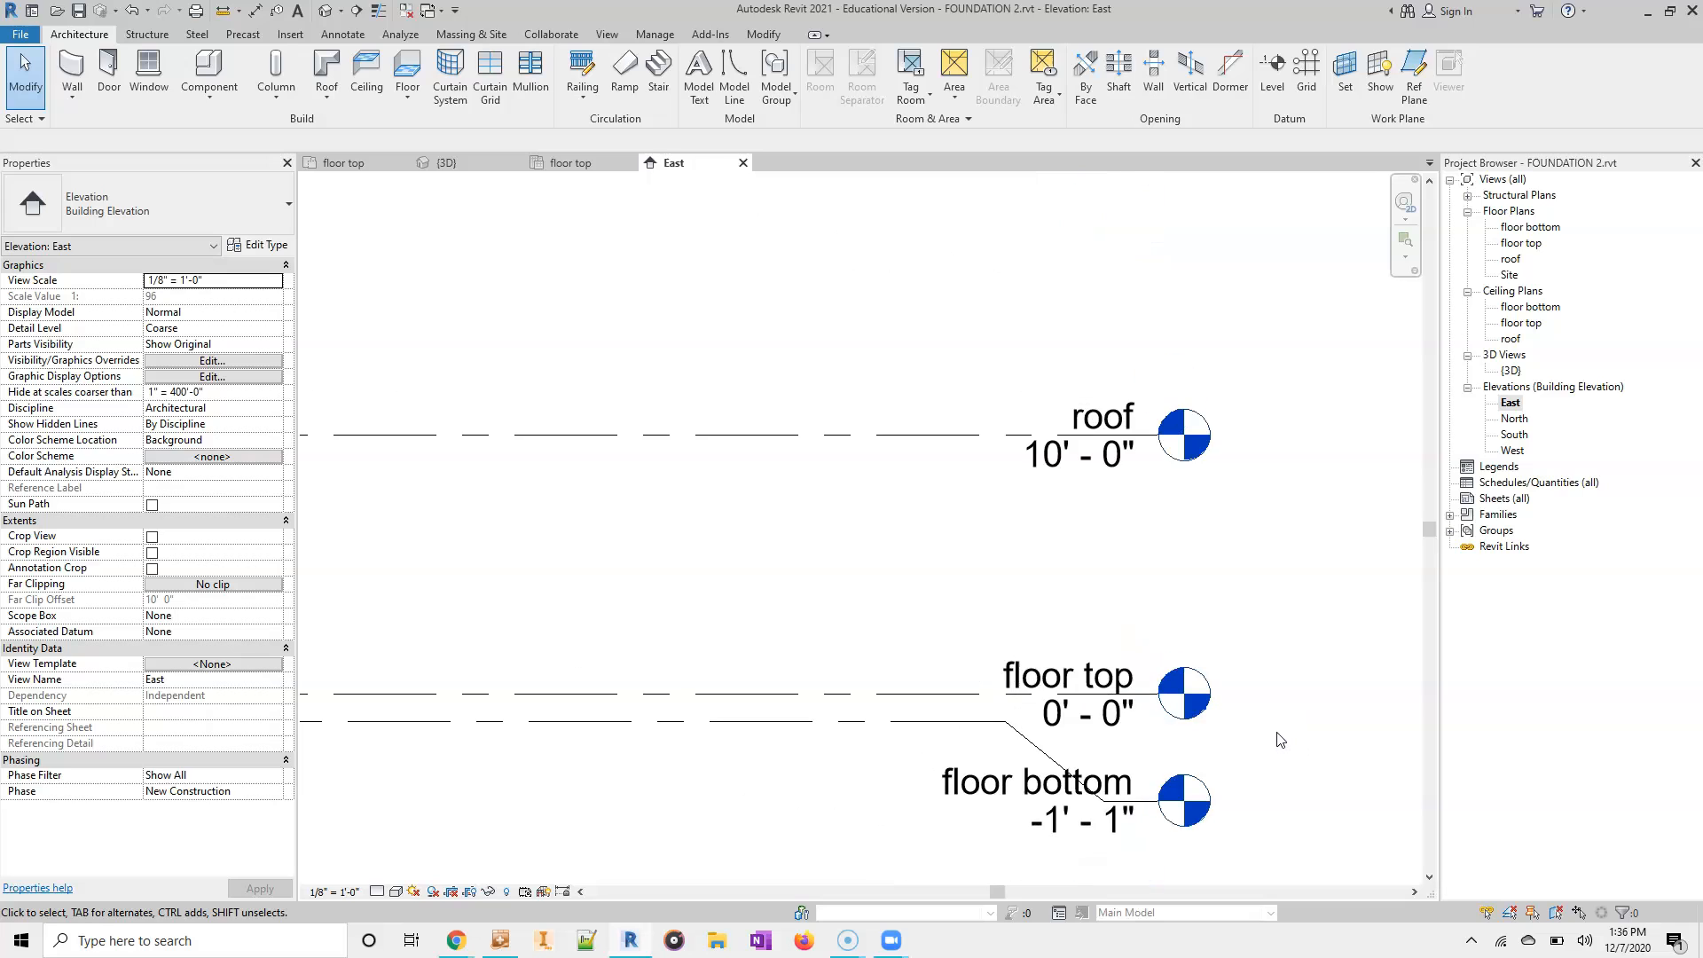
middle_click_drag(1281, 741, 1224, 506)
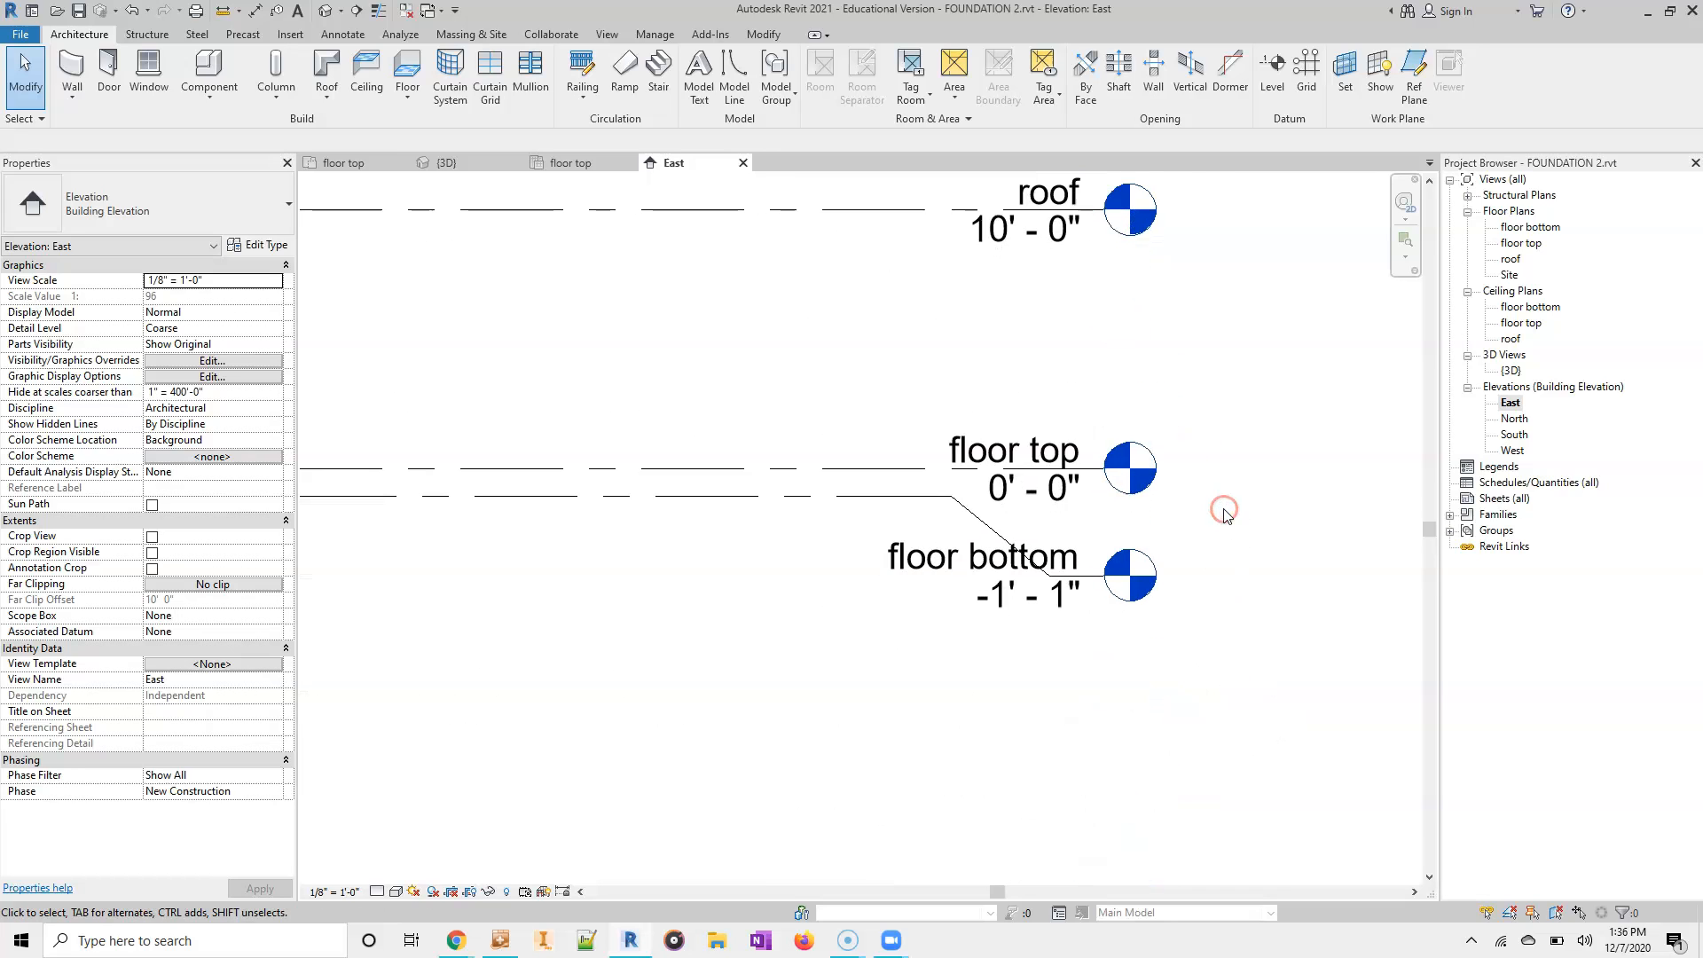
middle_click_drag(540, 587, 597, 581)
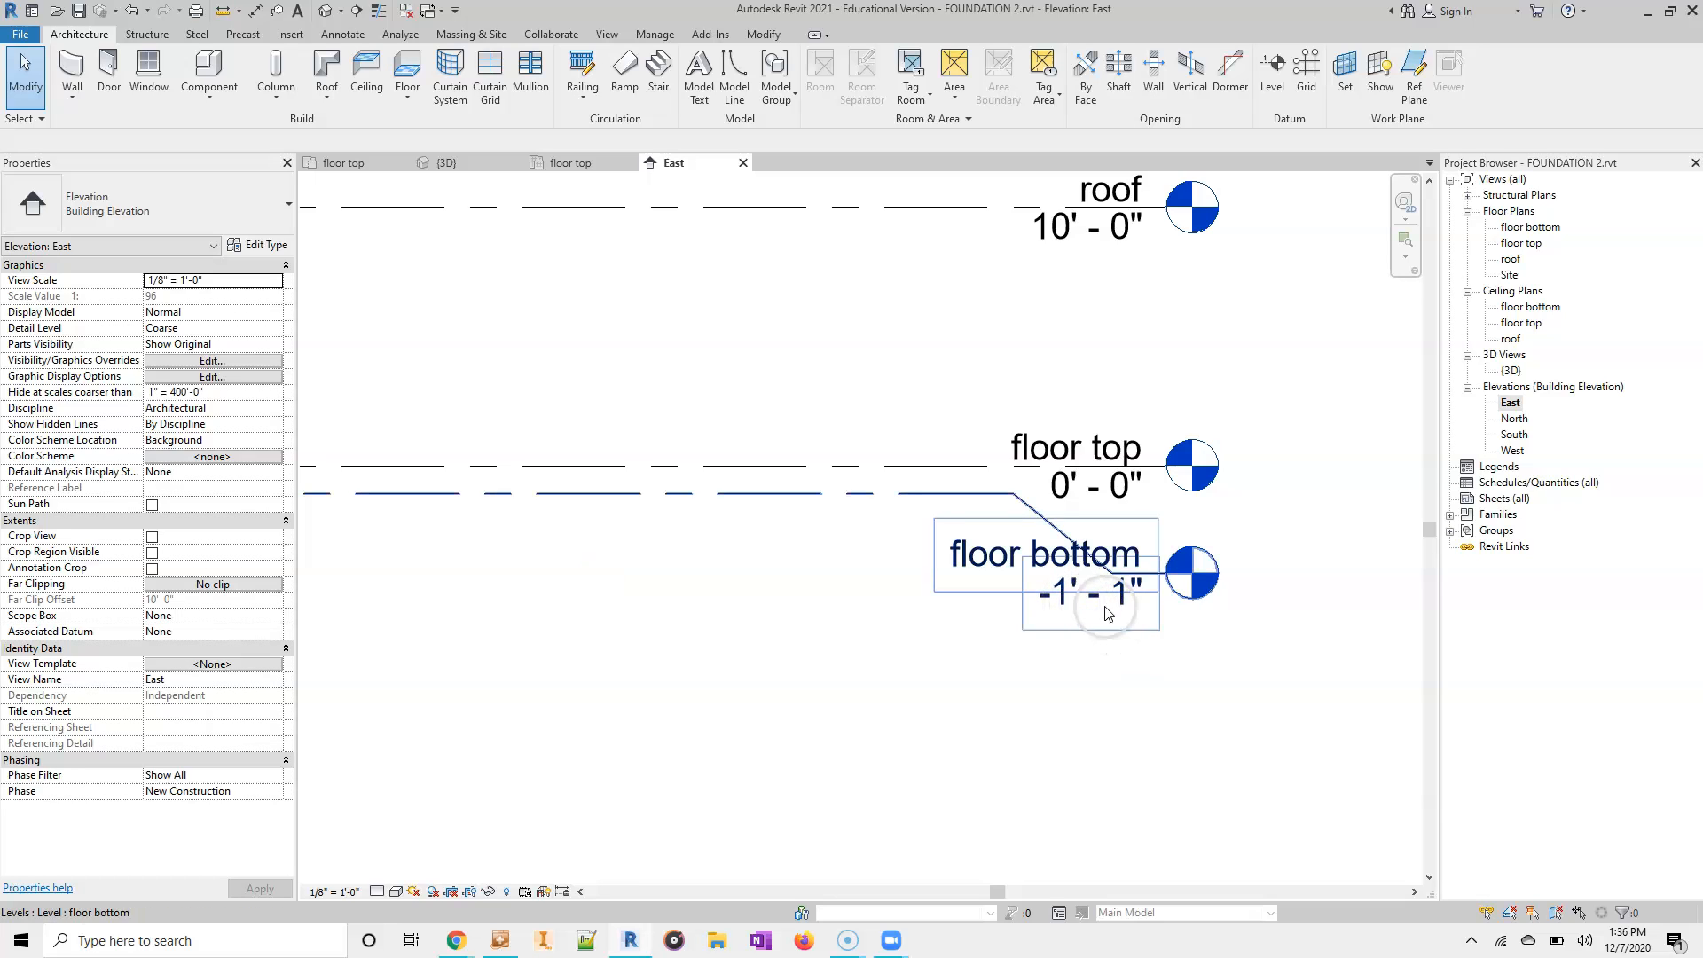
scroll(686, 654, "down", 1)
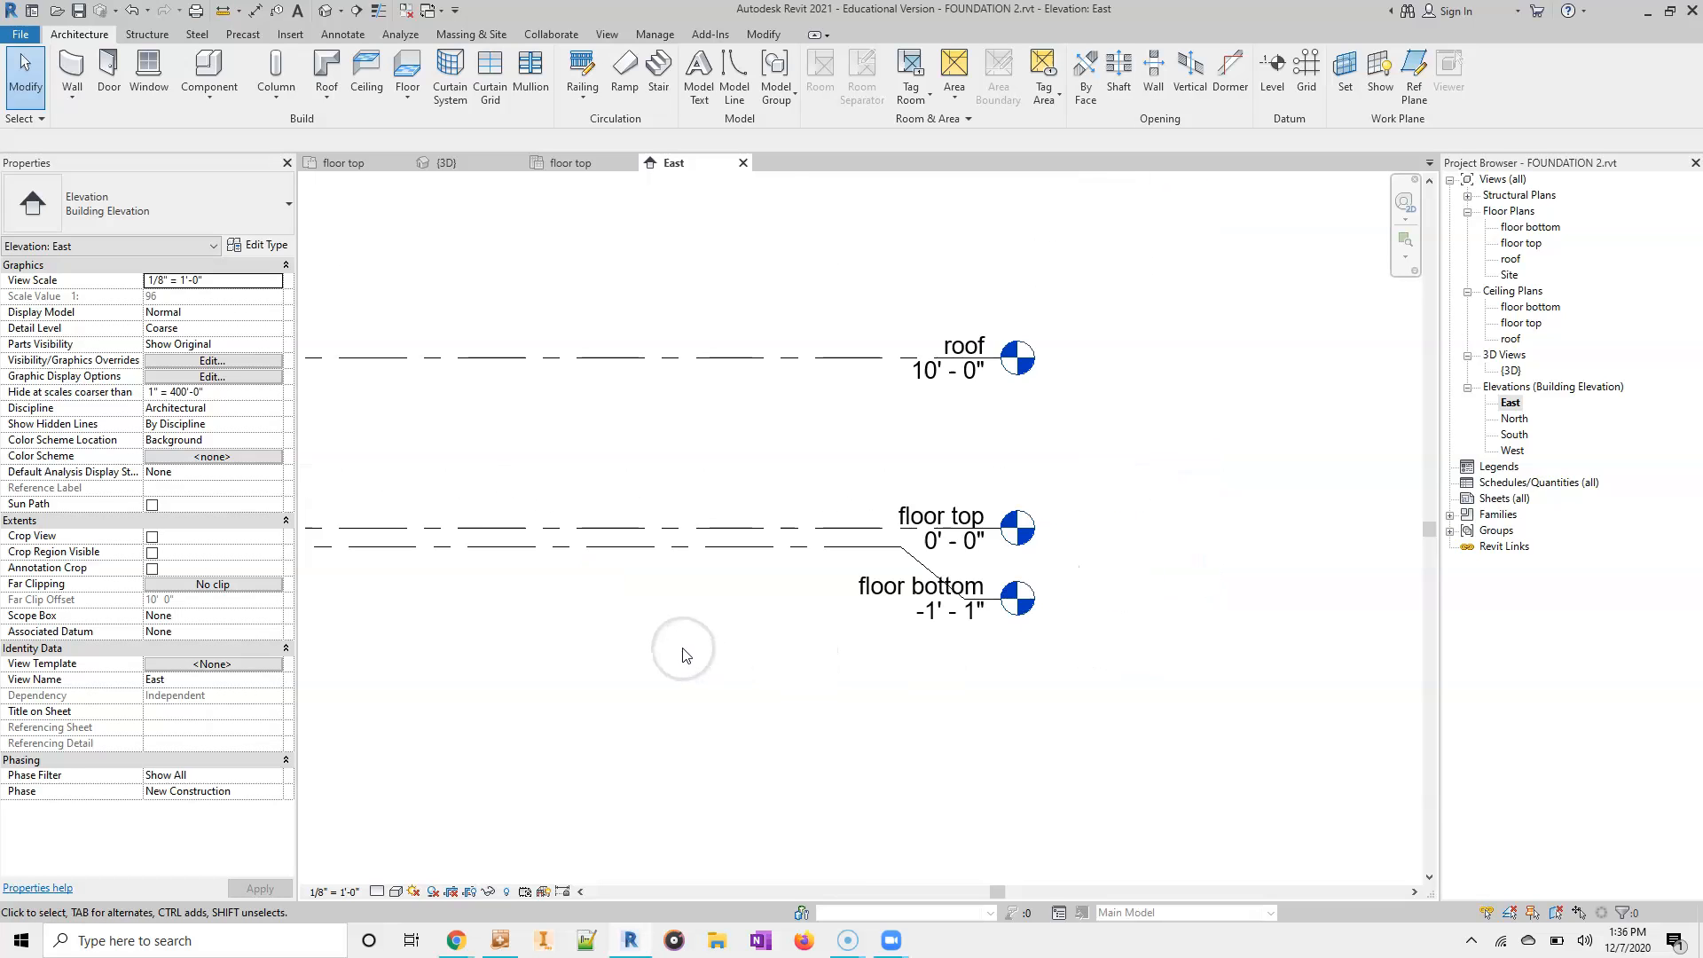
middle_click_drag(686, 655, 1072, 635)
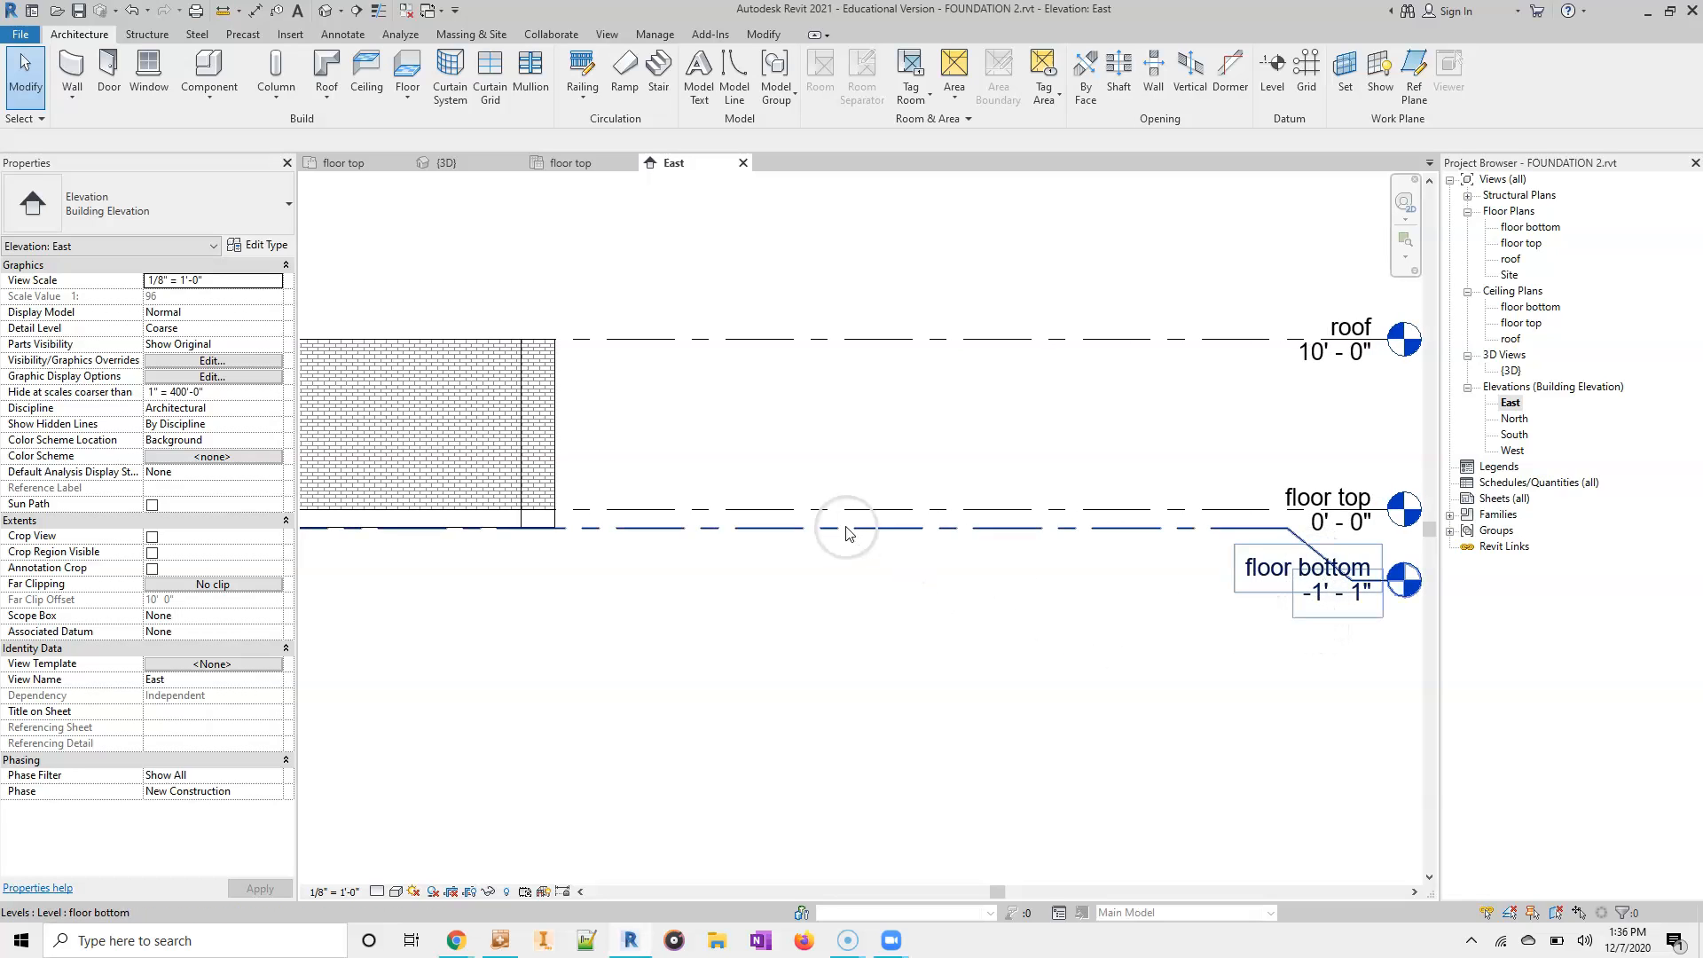
scroll(639, 654, "down", 5)
middle_click_drag(645, 633, 1002, 554)
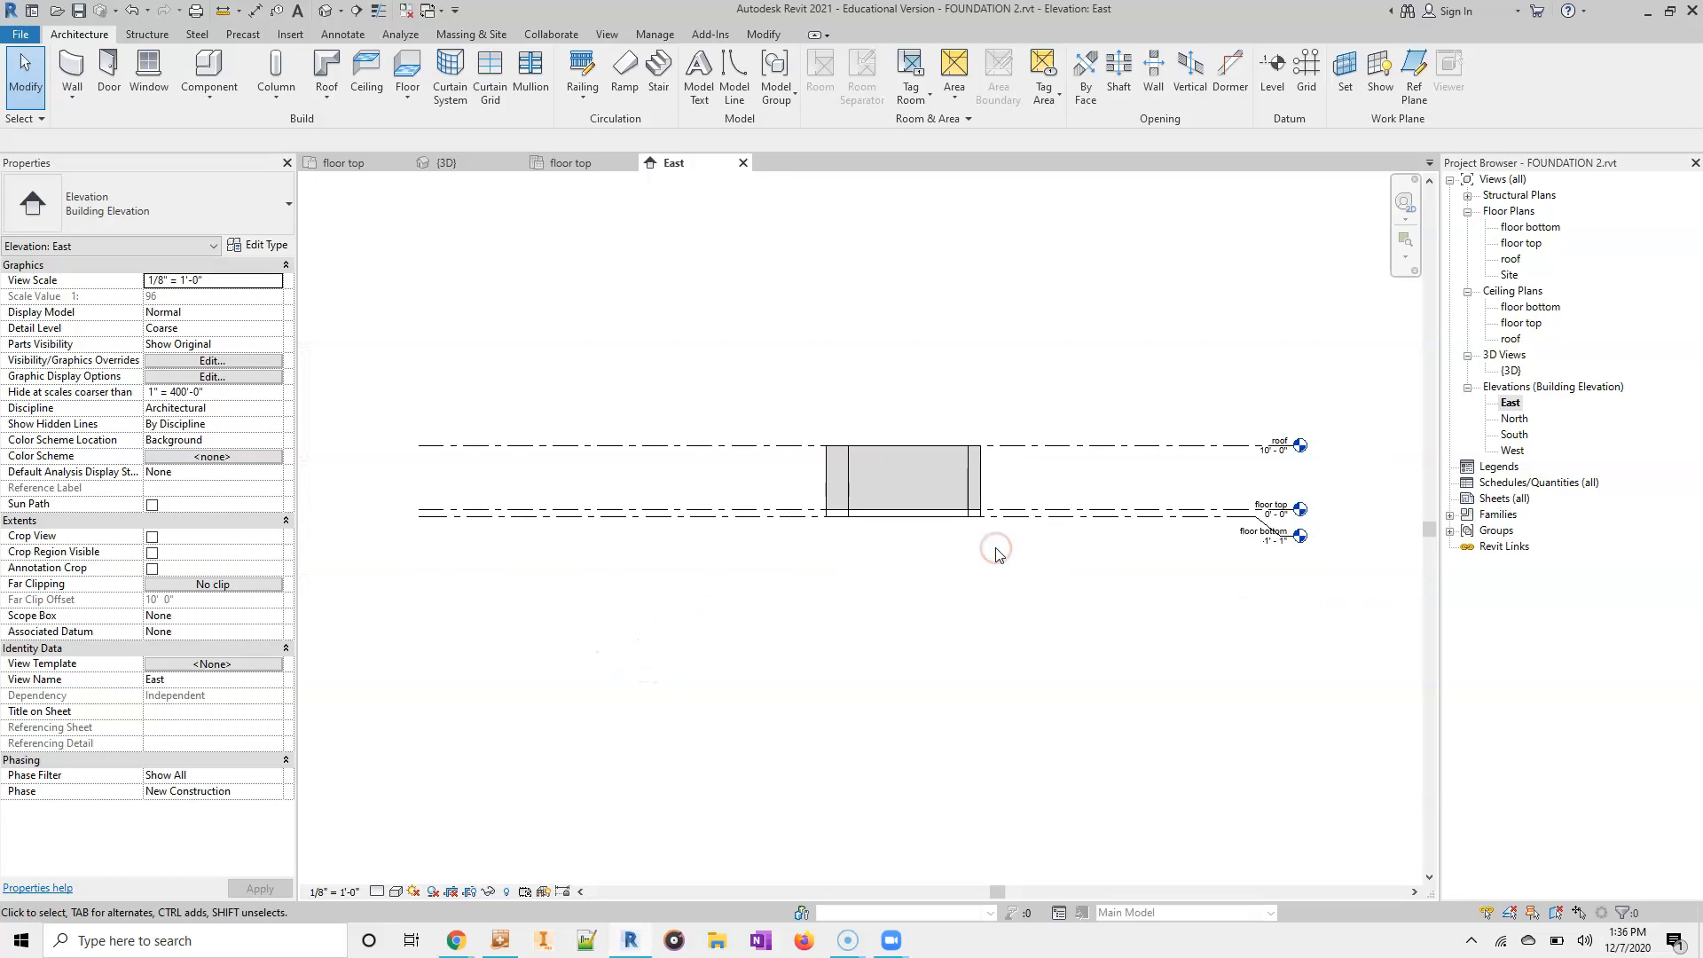
- Draw a new level about 6'-0" below the floor bottom level, aligned with both ends of the existing levels
left_click(1264, 60)
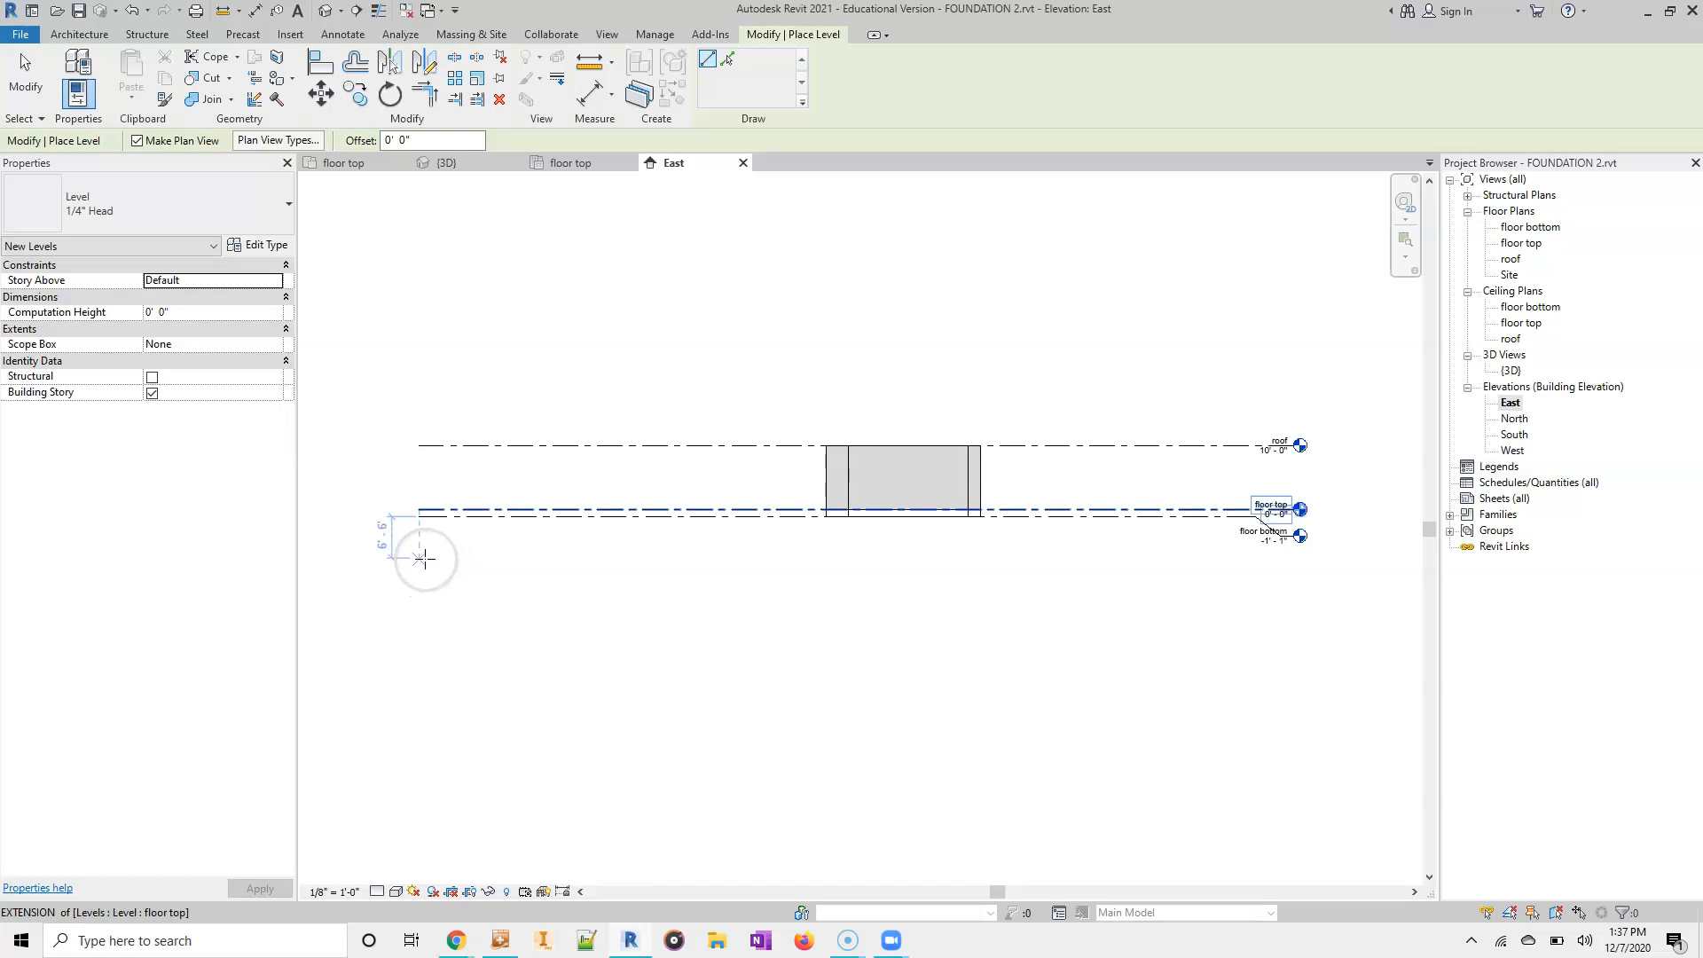
left_click(428, 554)
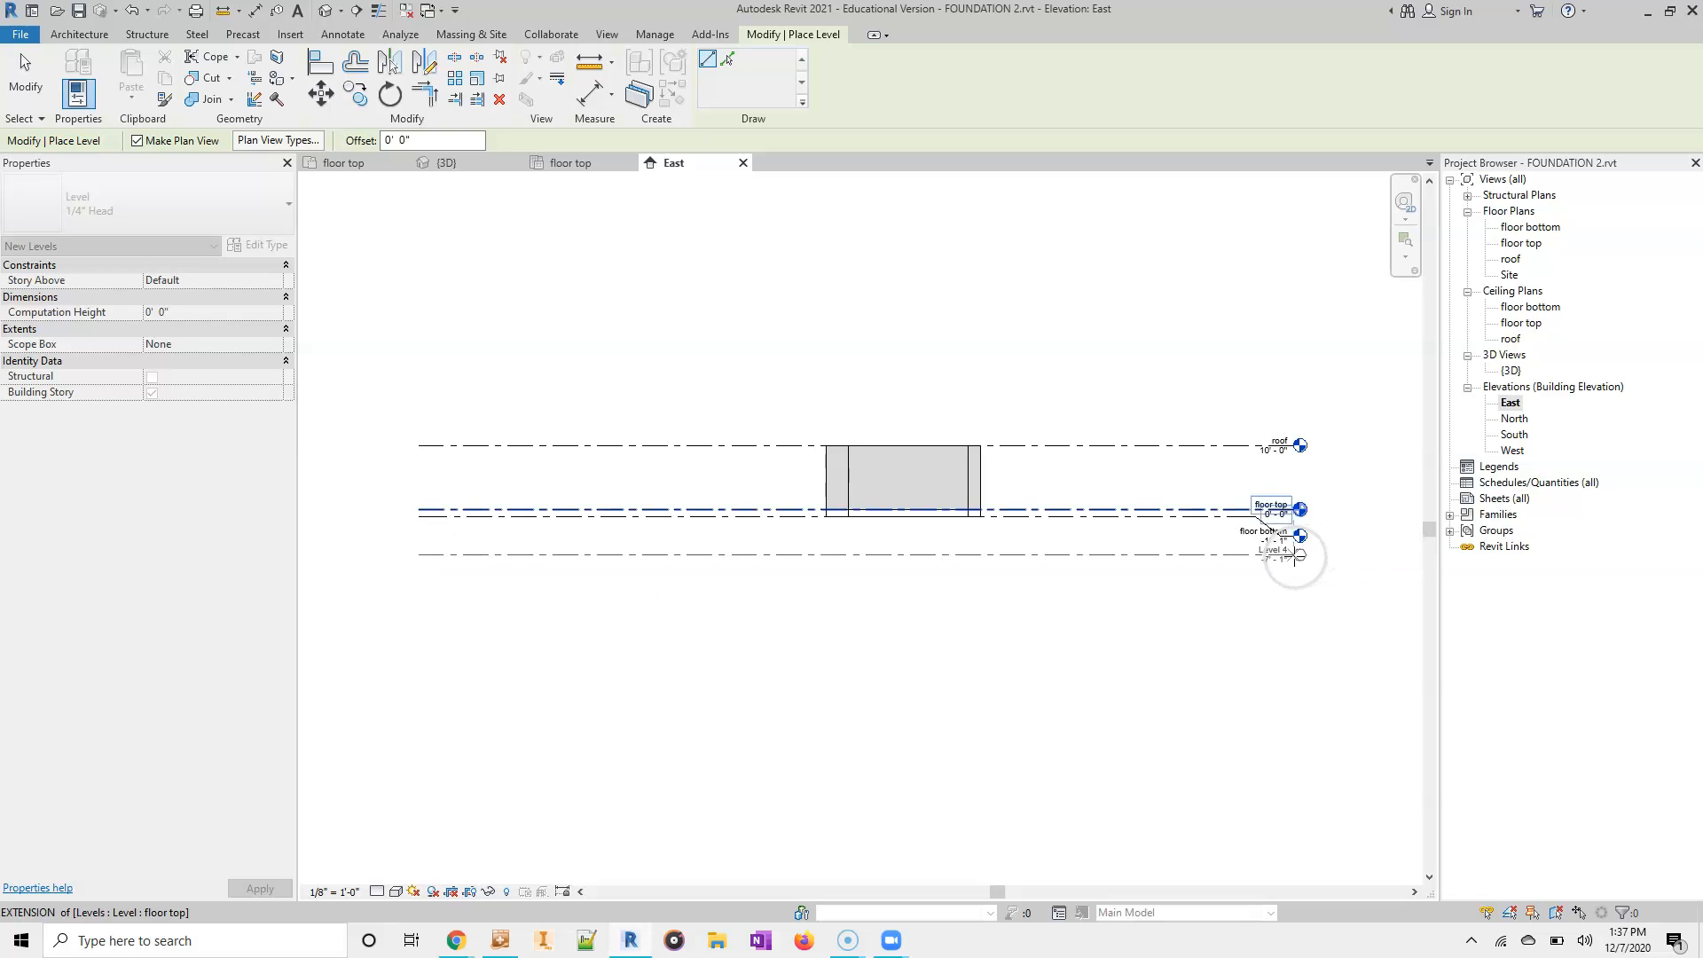
left_click(1301, 554)
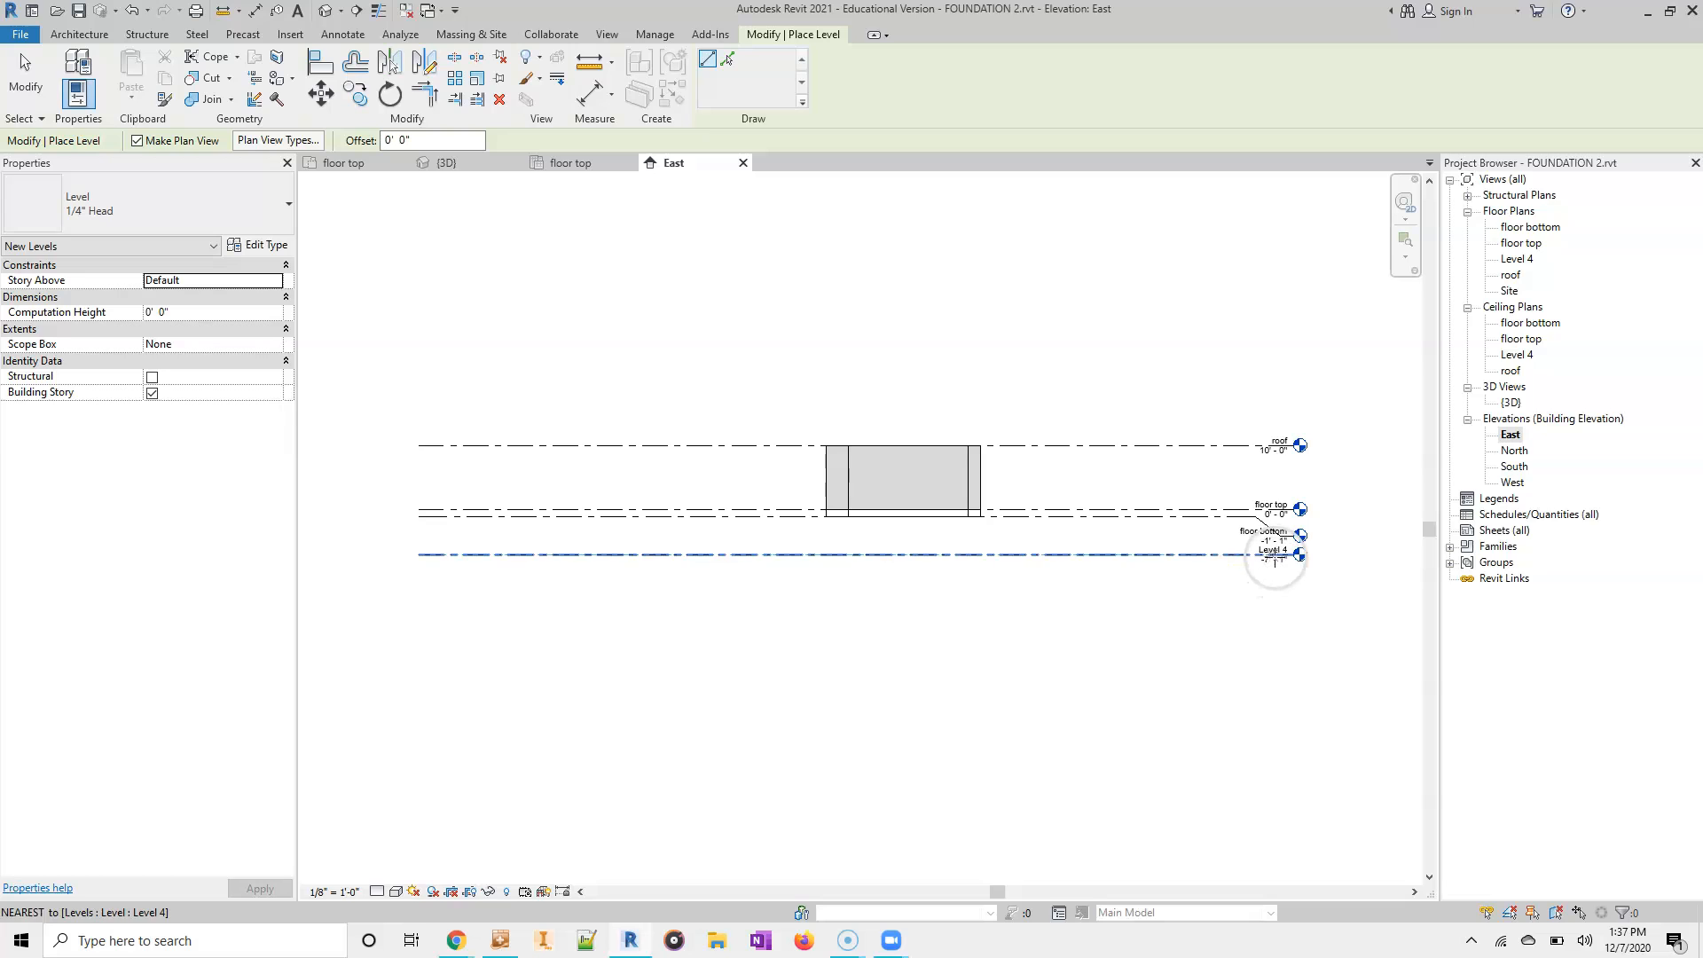
scroll(1270, 559, "up", 10)
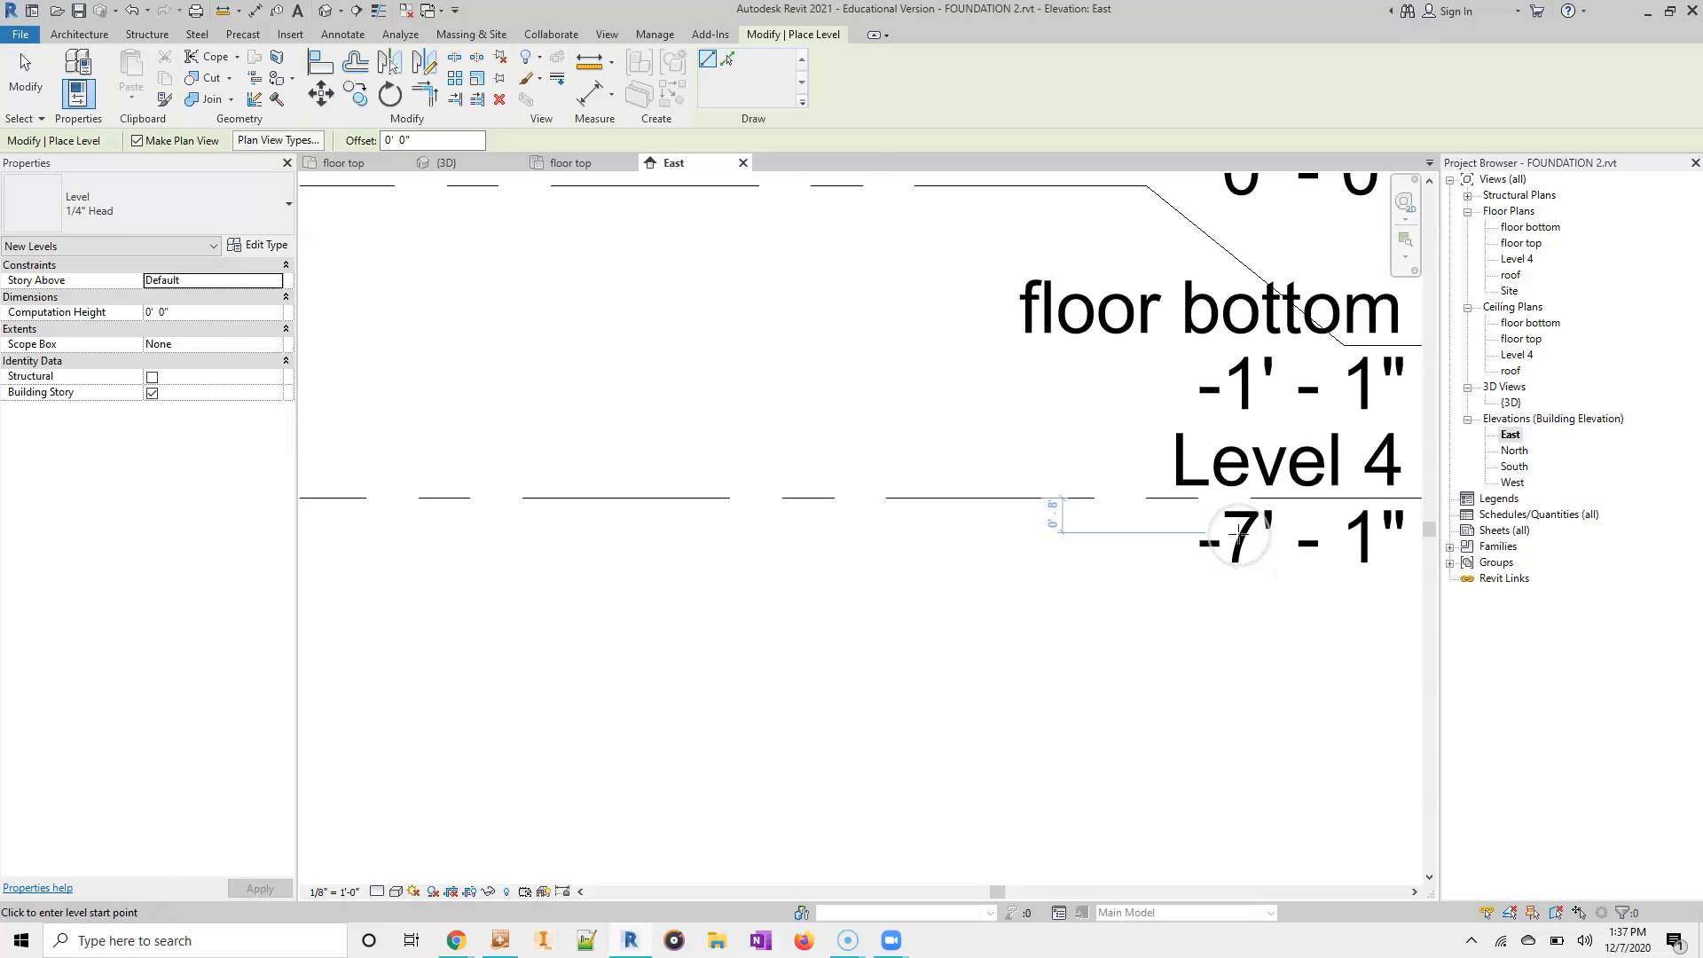
key("Escape")
key("Escape")
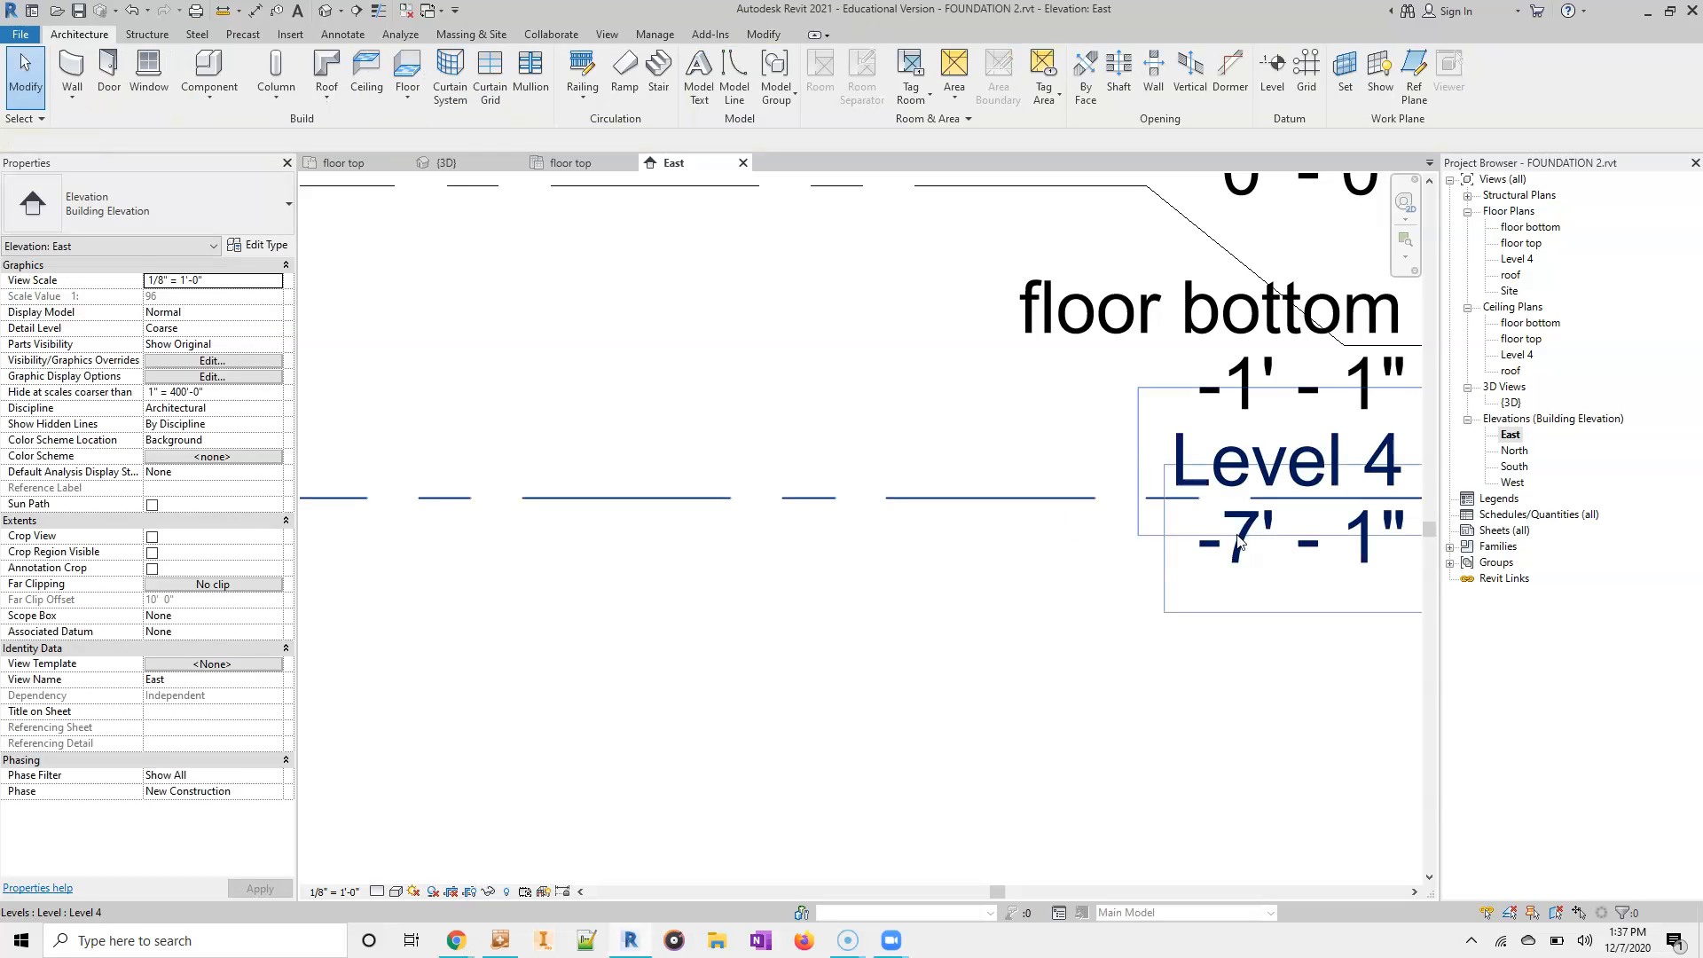
- Set the new lowest level's elevation to -5'-1"
left_click(1240, 552)
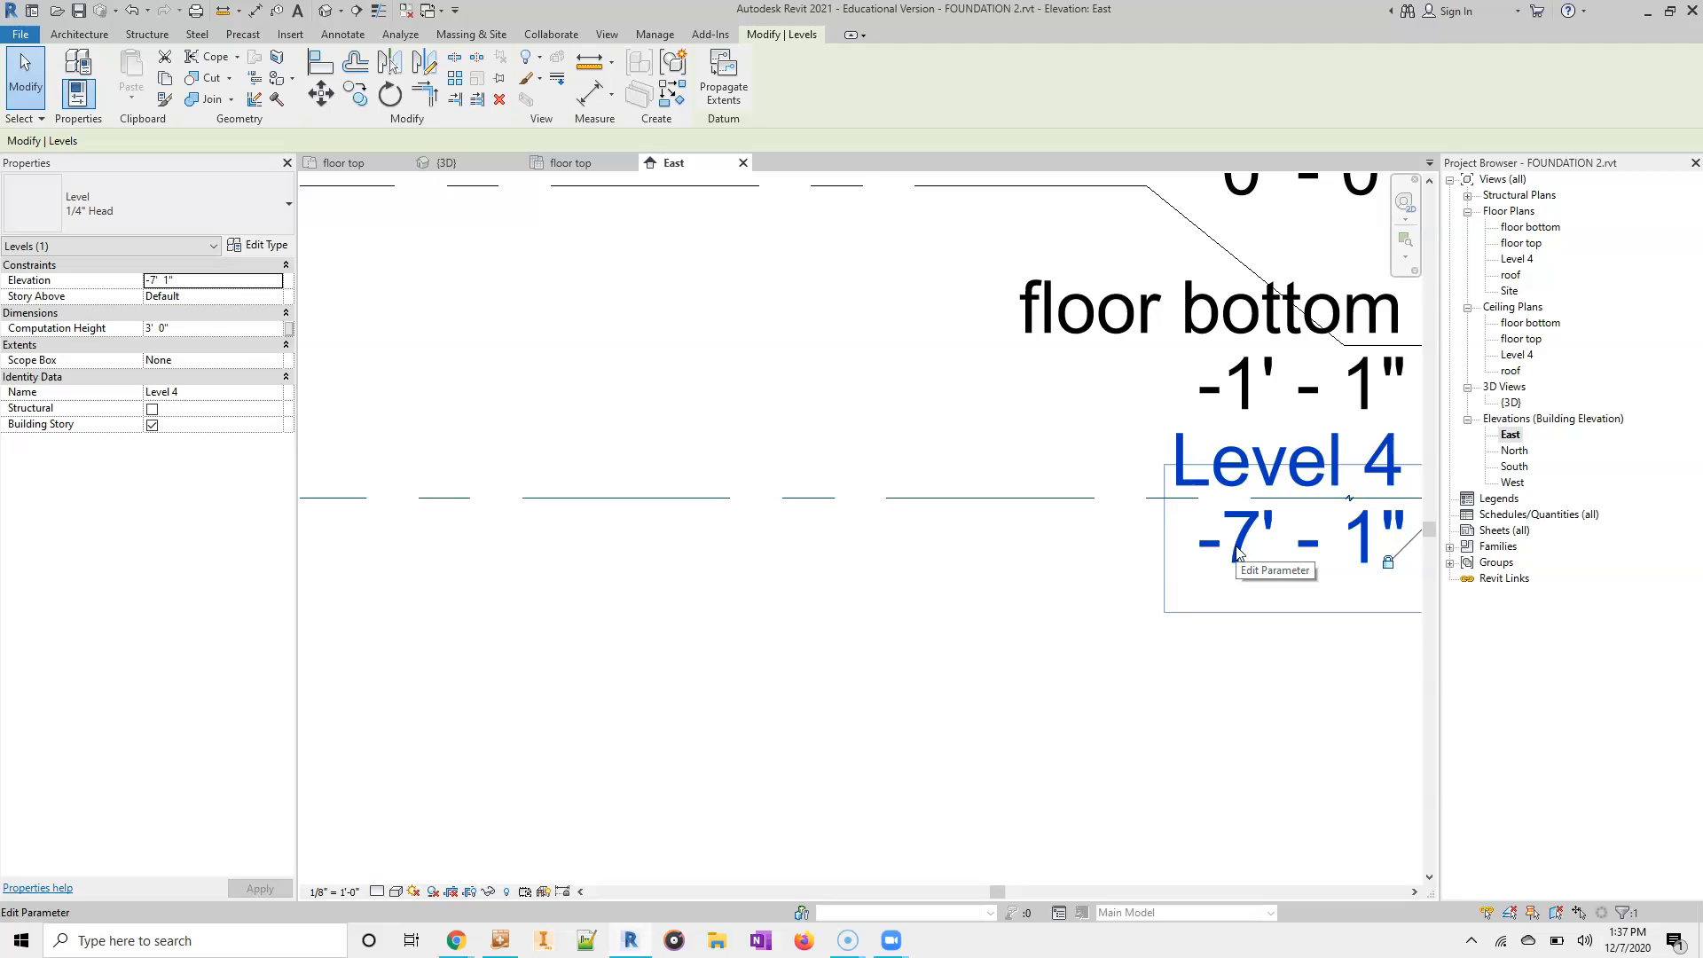
left_click(1240, 551)
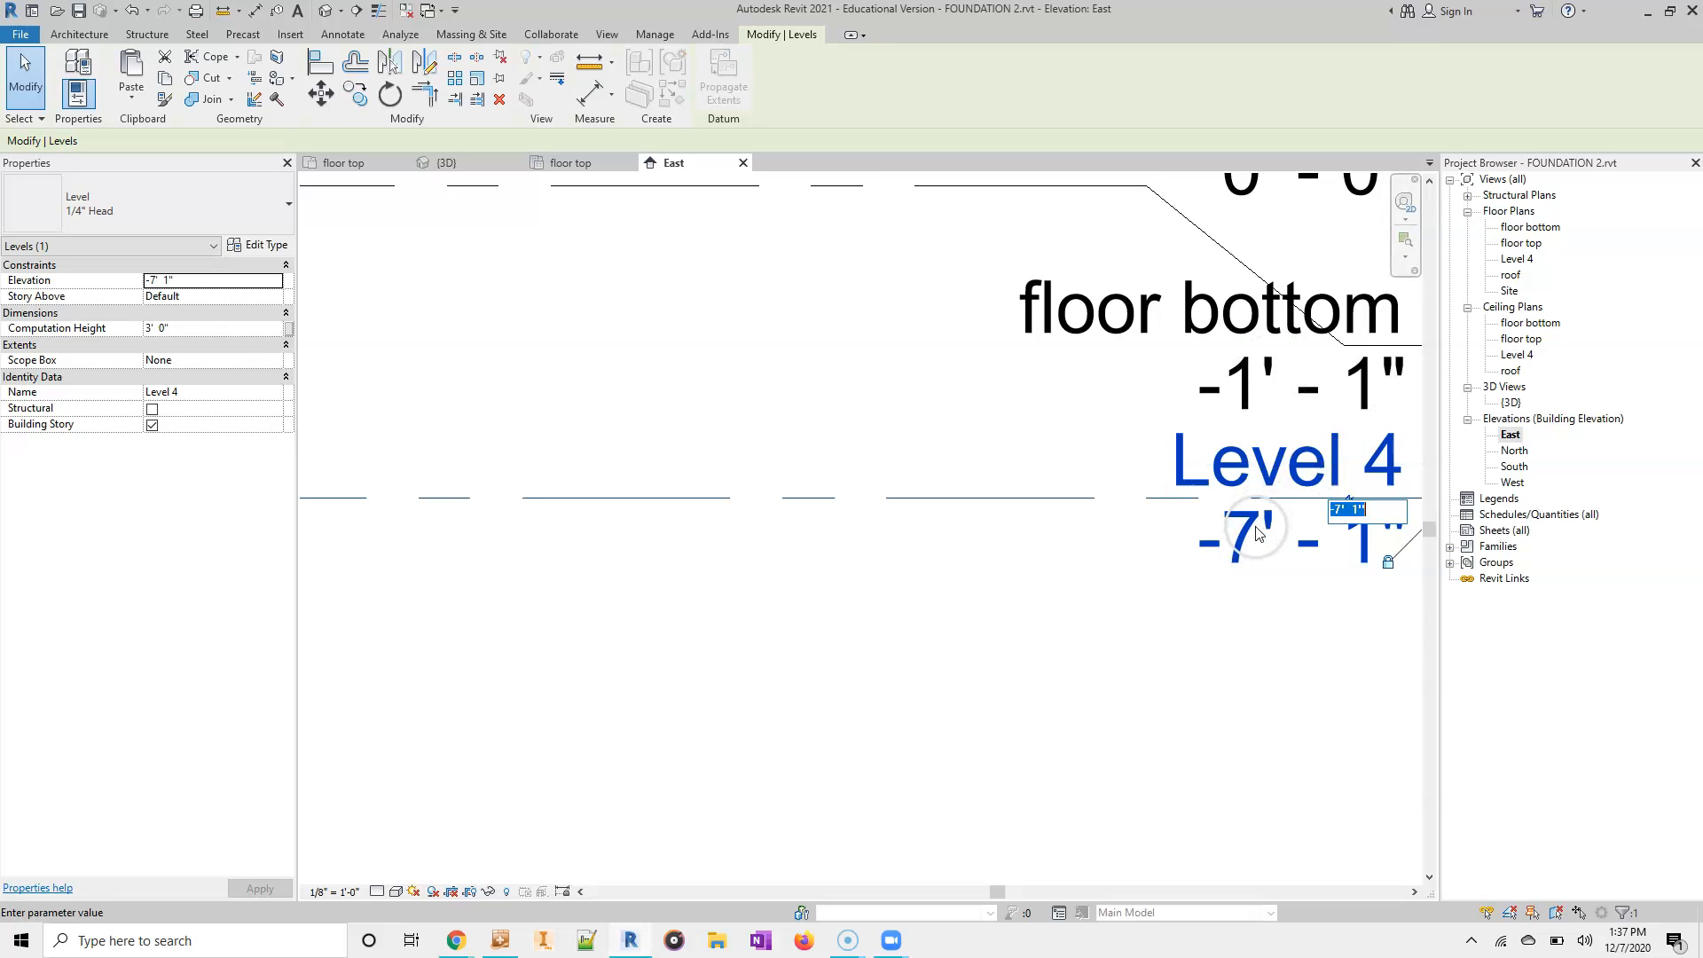
type("-")
key("Return")
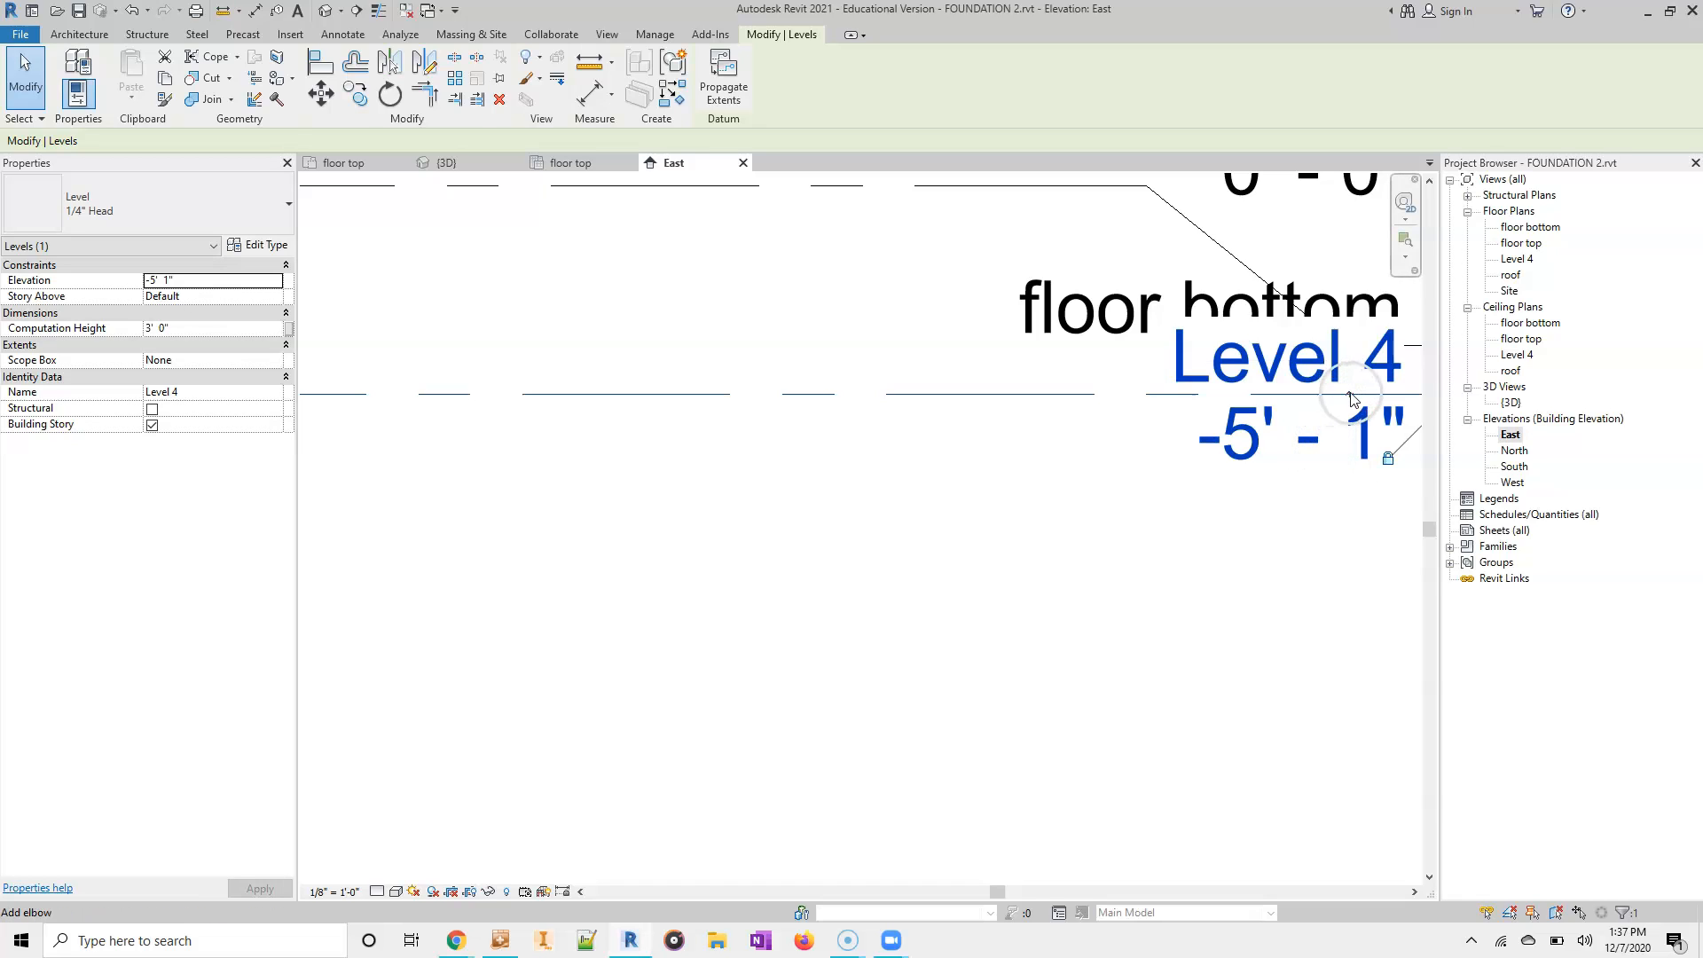
- Add an elbow to the lowest level line and shift its bend points so its label sits clear below floor bottom
middle_click_drag(1354, 401, 783, 468)
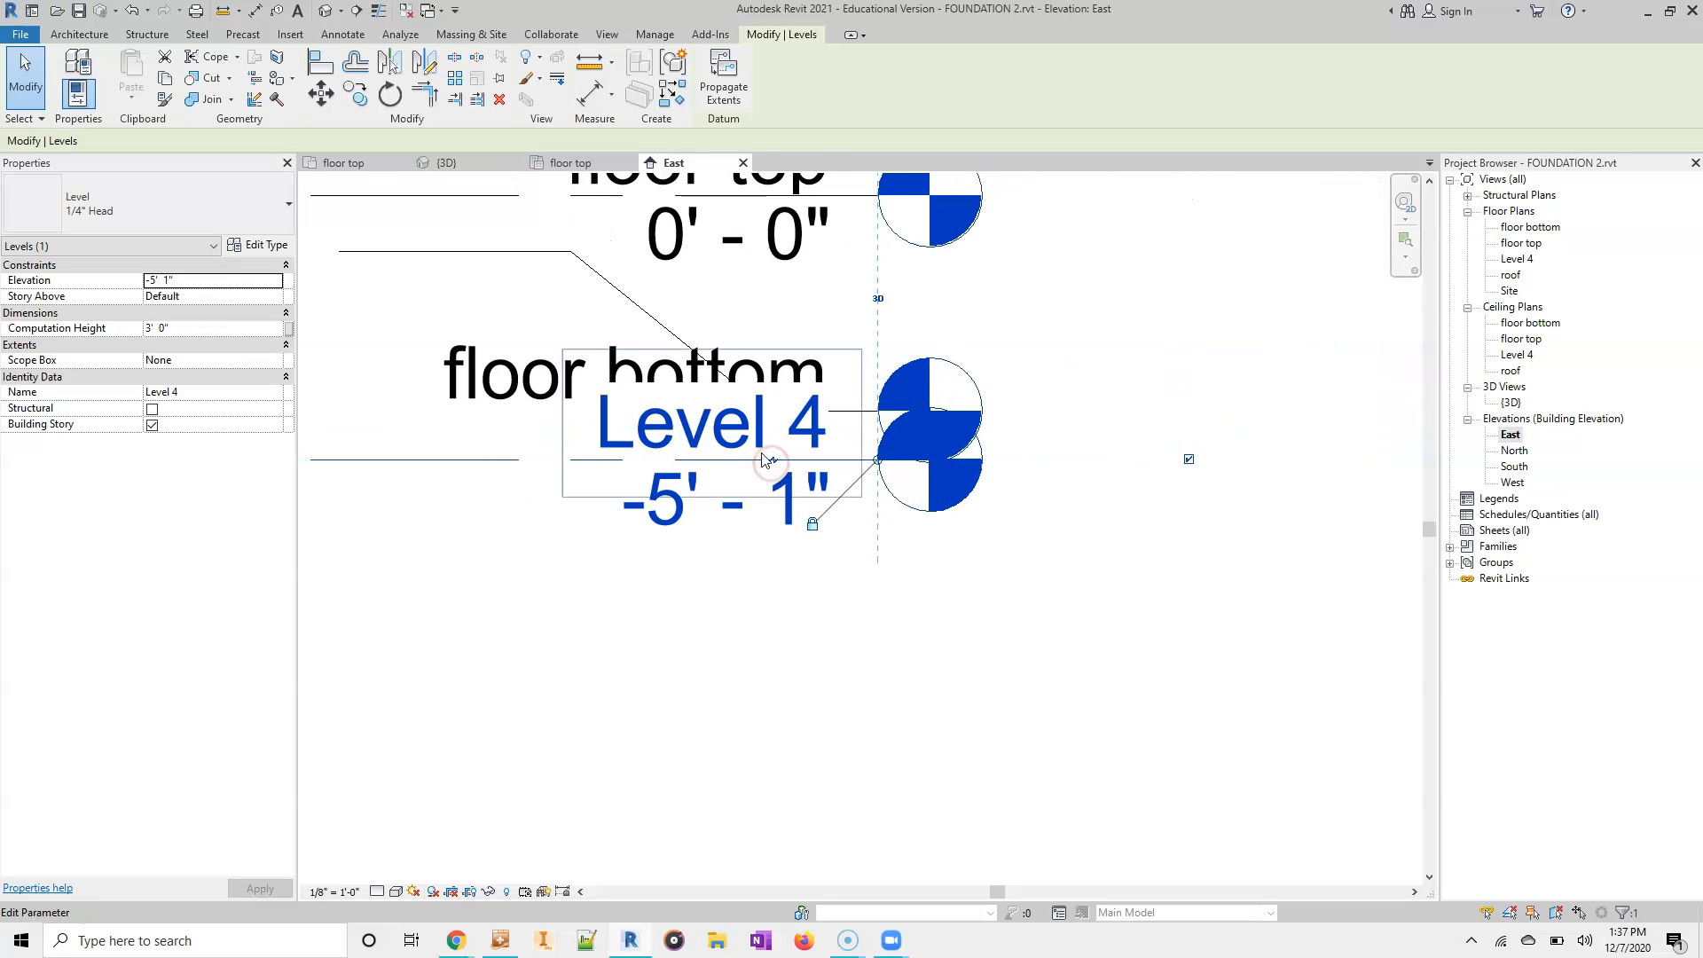
left_click(775, 465)
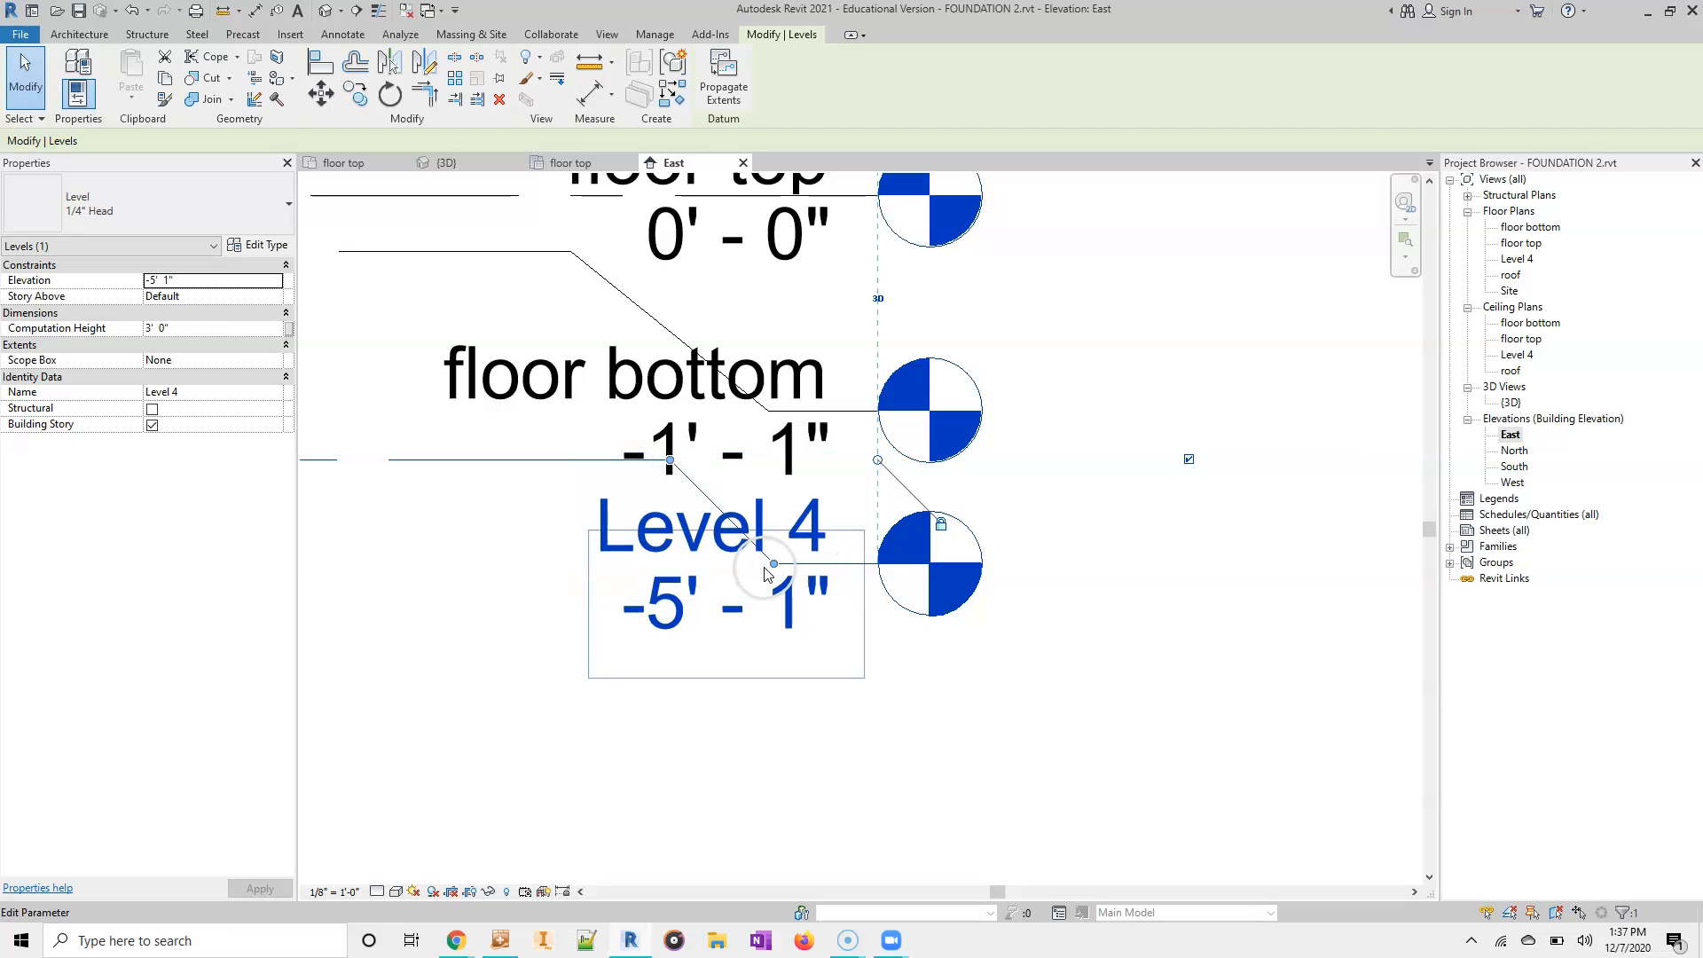
left_click_drag(774, 565, 768, 660)
left_click_drag(671, 462, 538, 459)
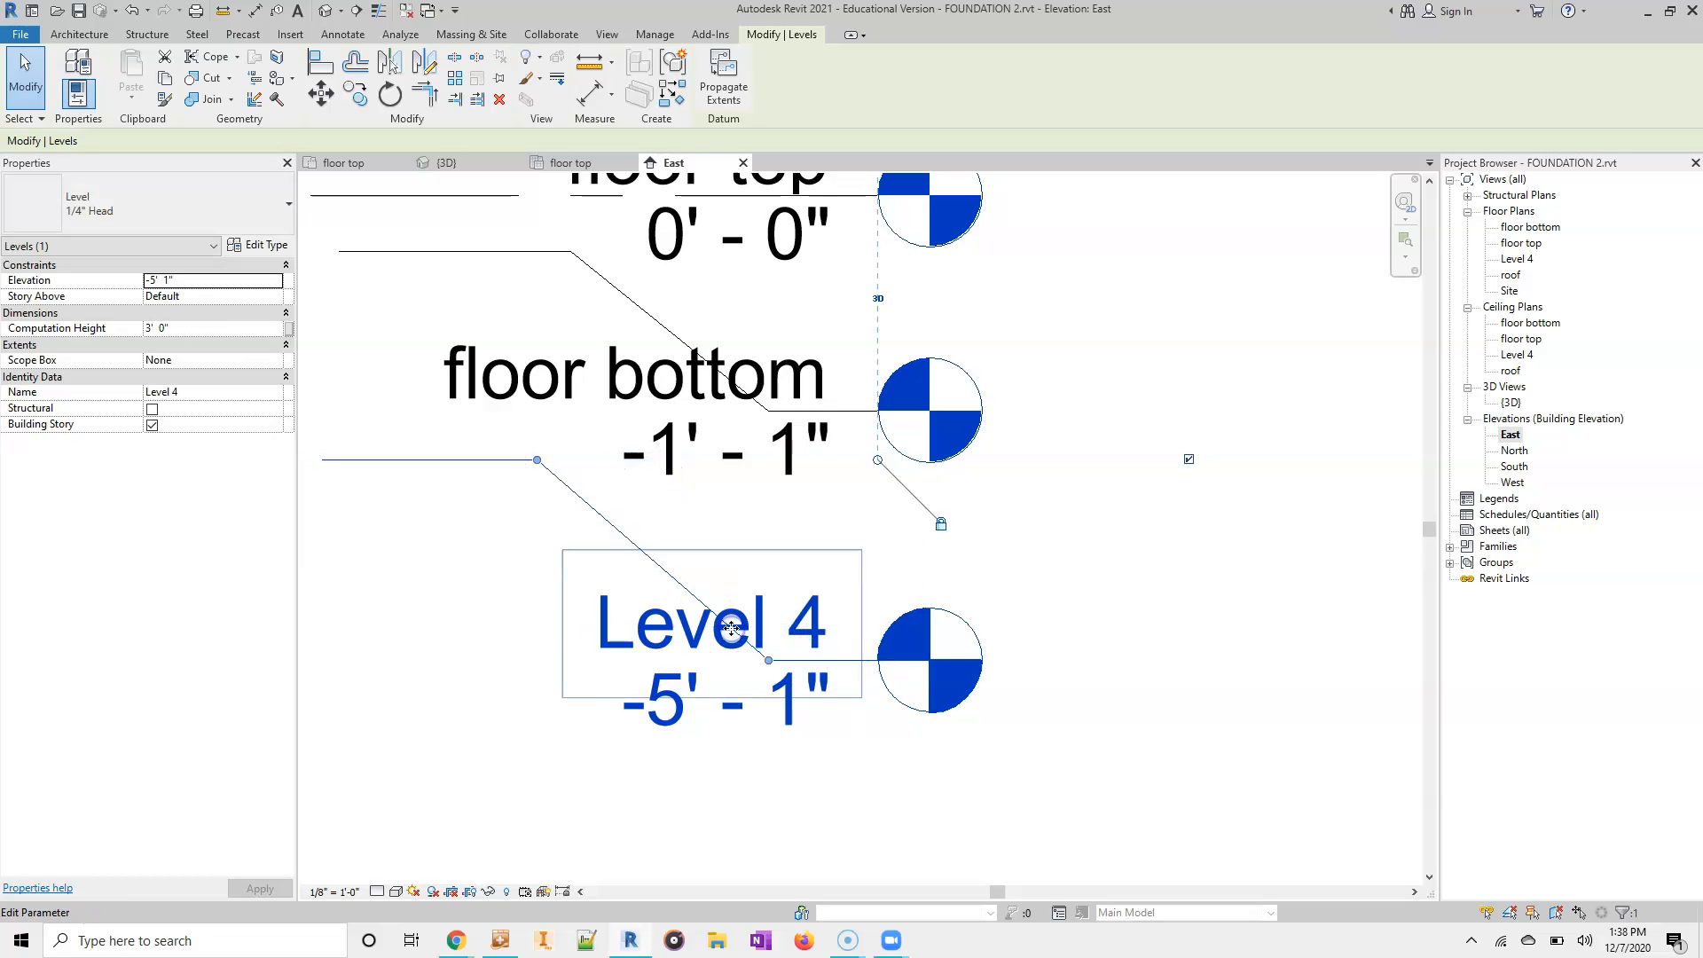
- Rename the lowest level as foundation, including its corresponding views
left_click(700, 623)
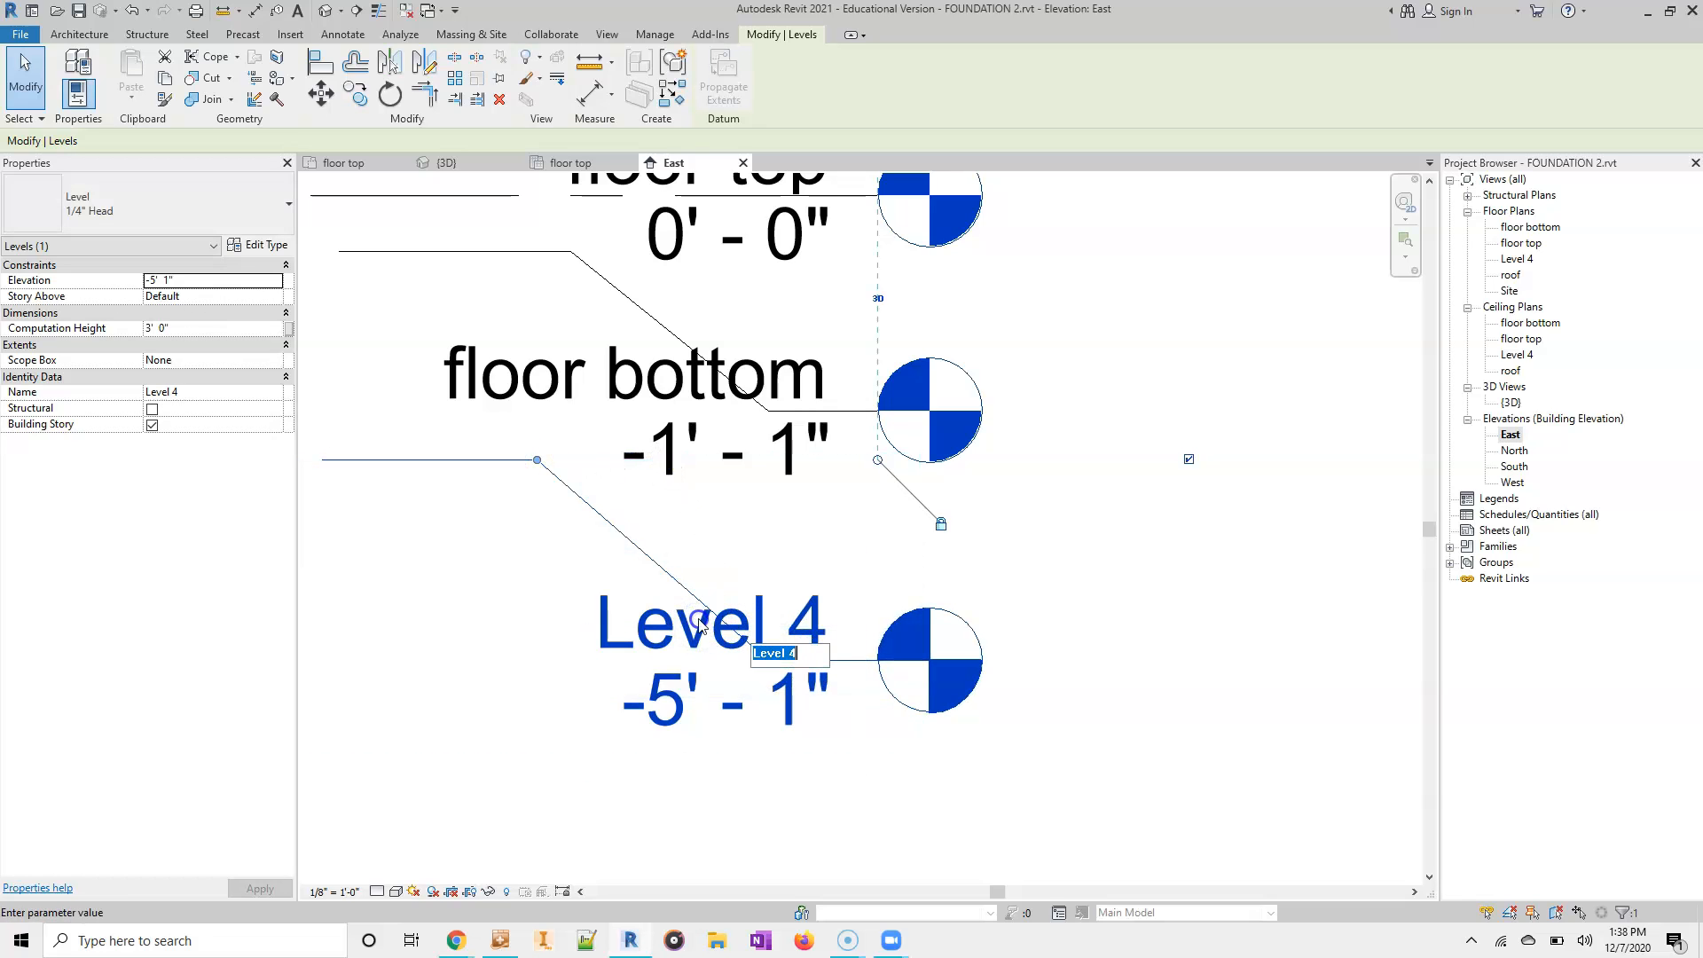
type("foun")
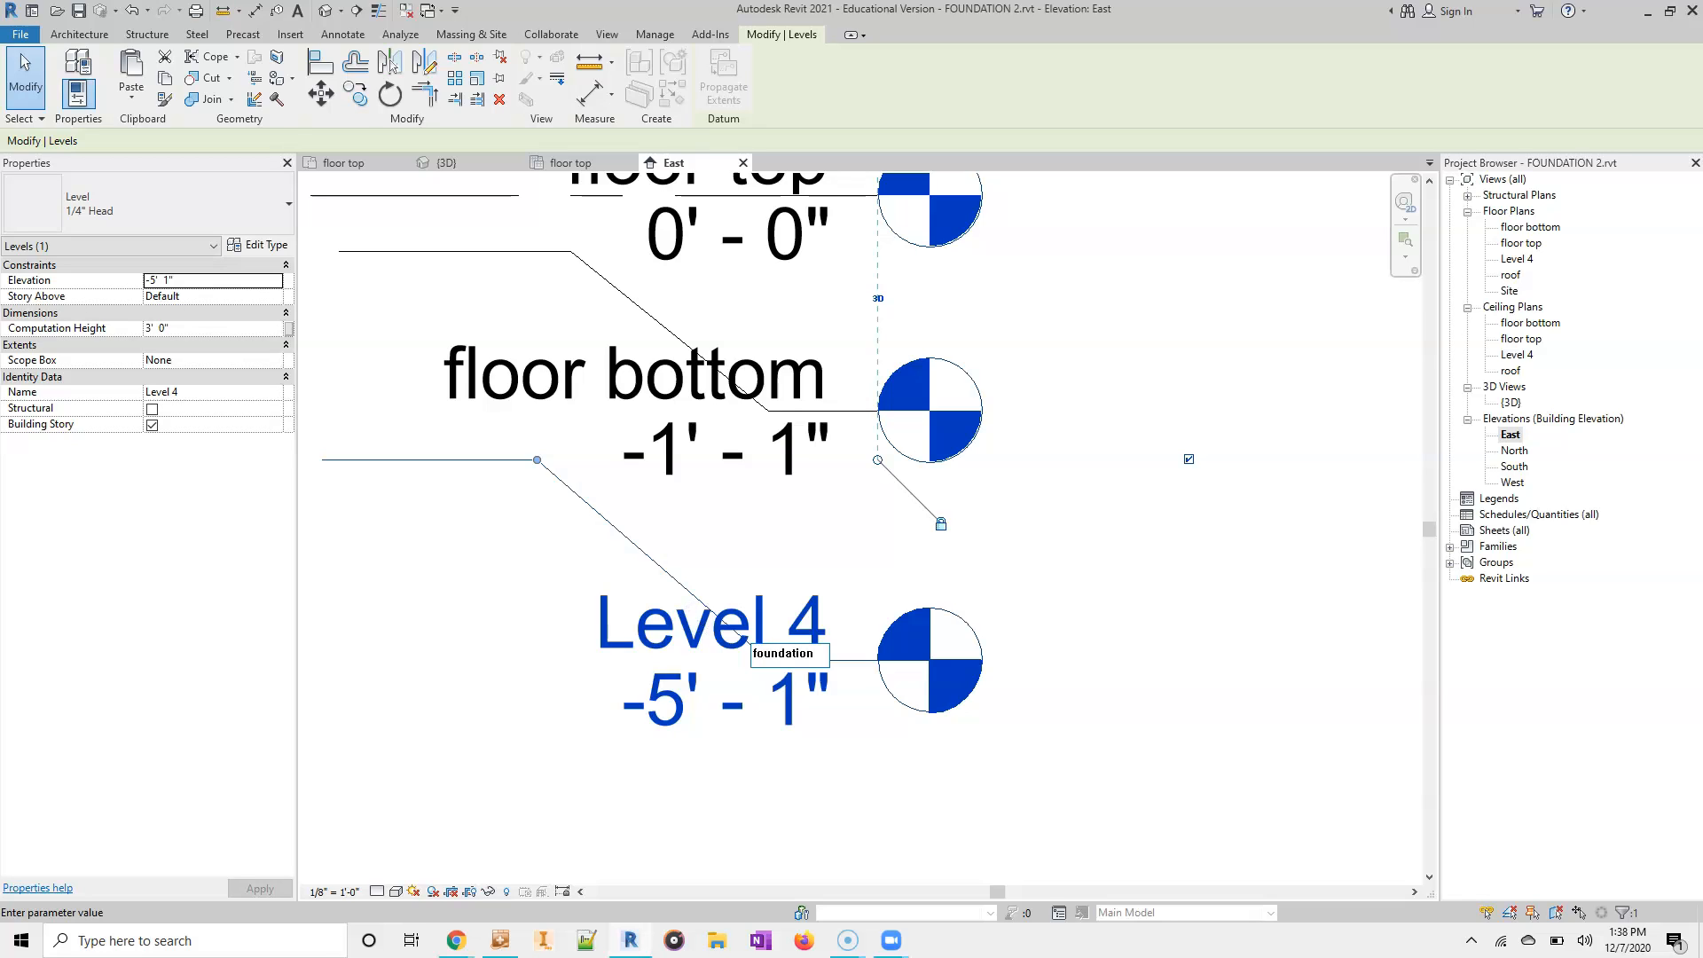
type("dation")
key("Return")
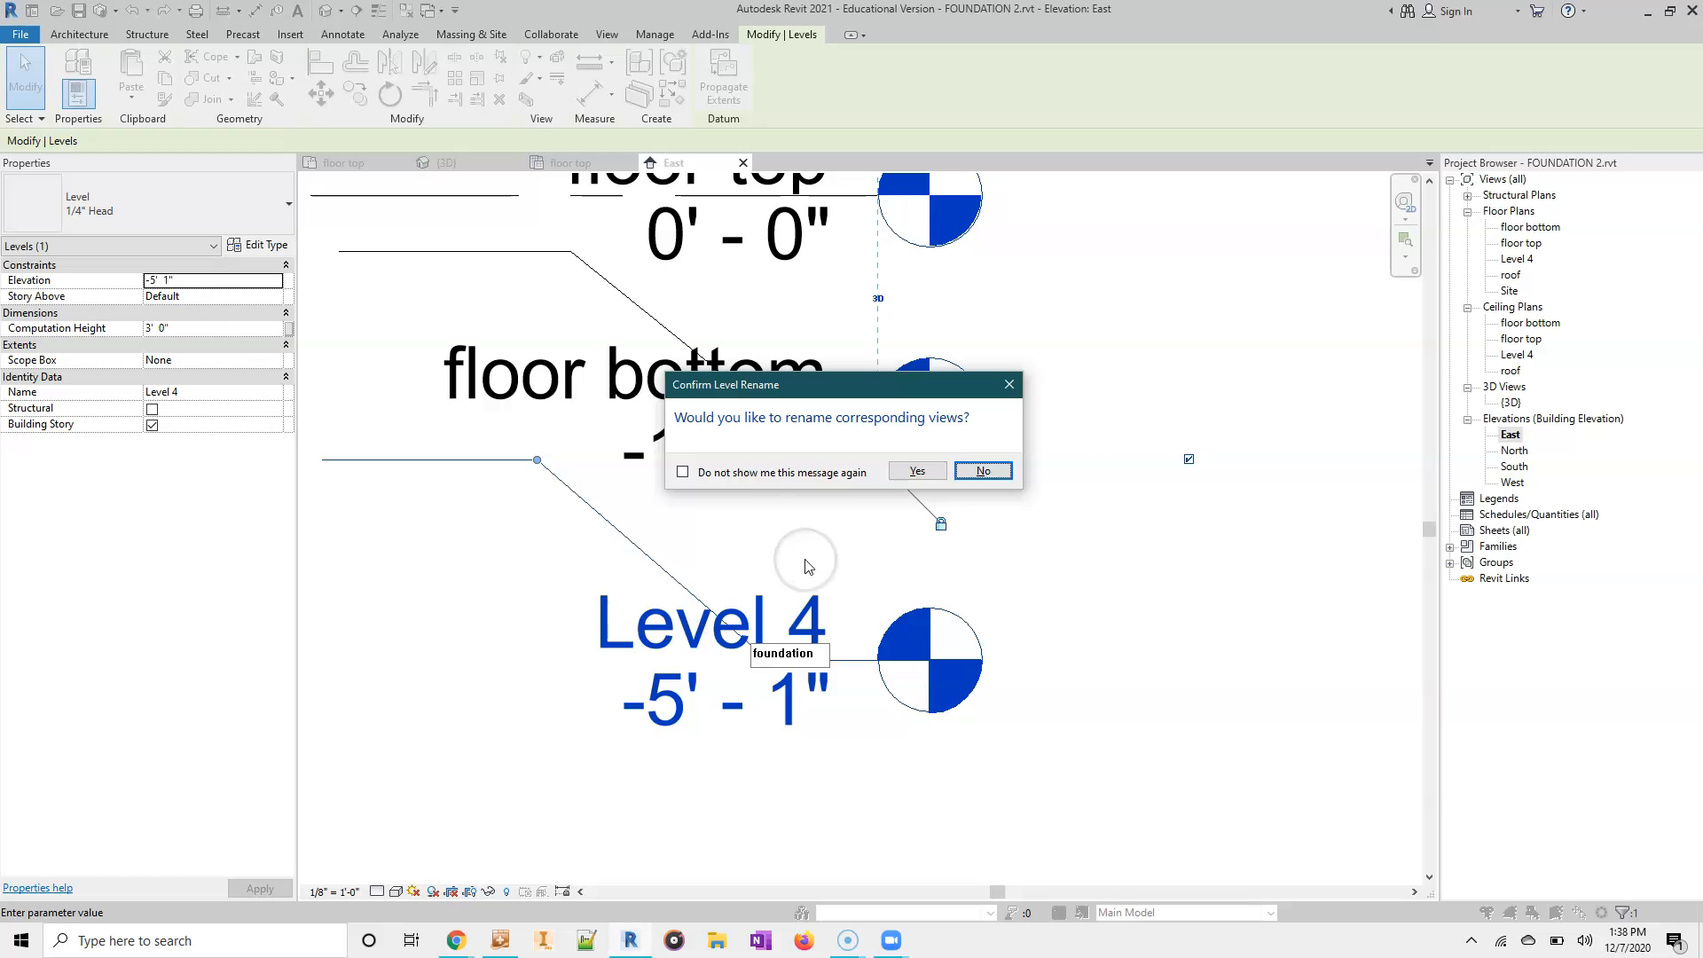
left_click(914, 471)
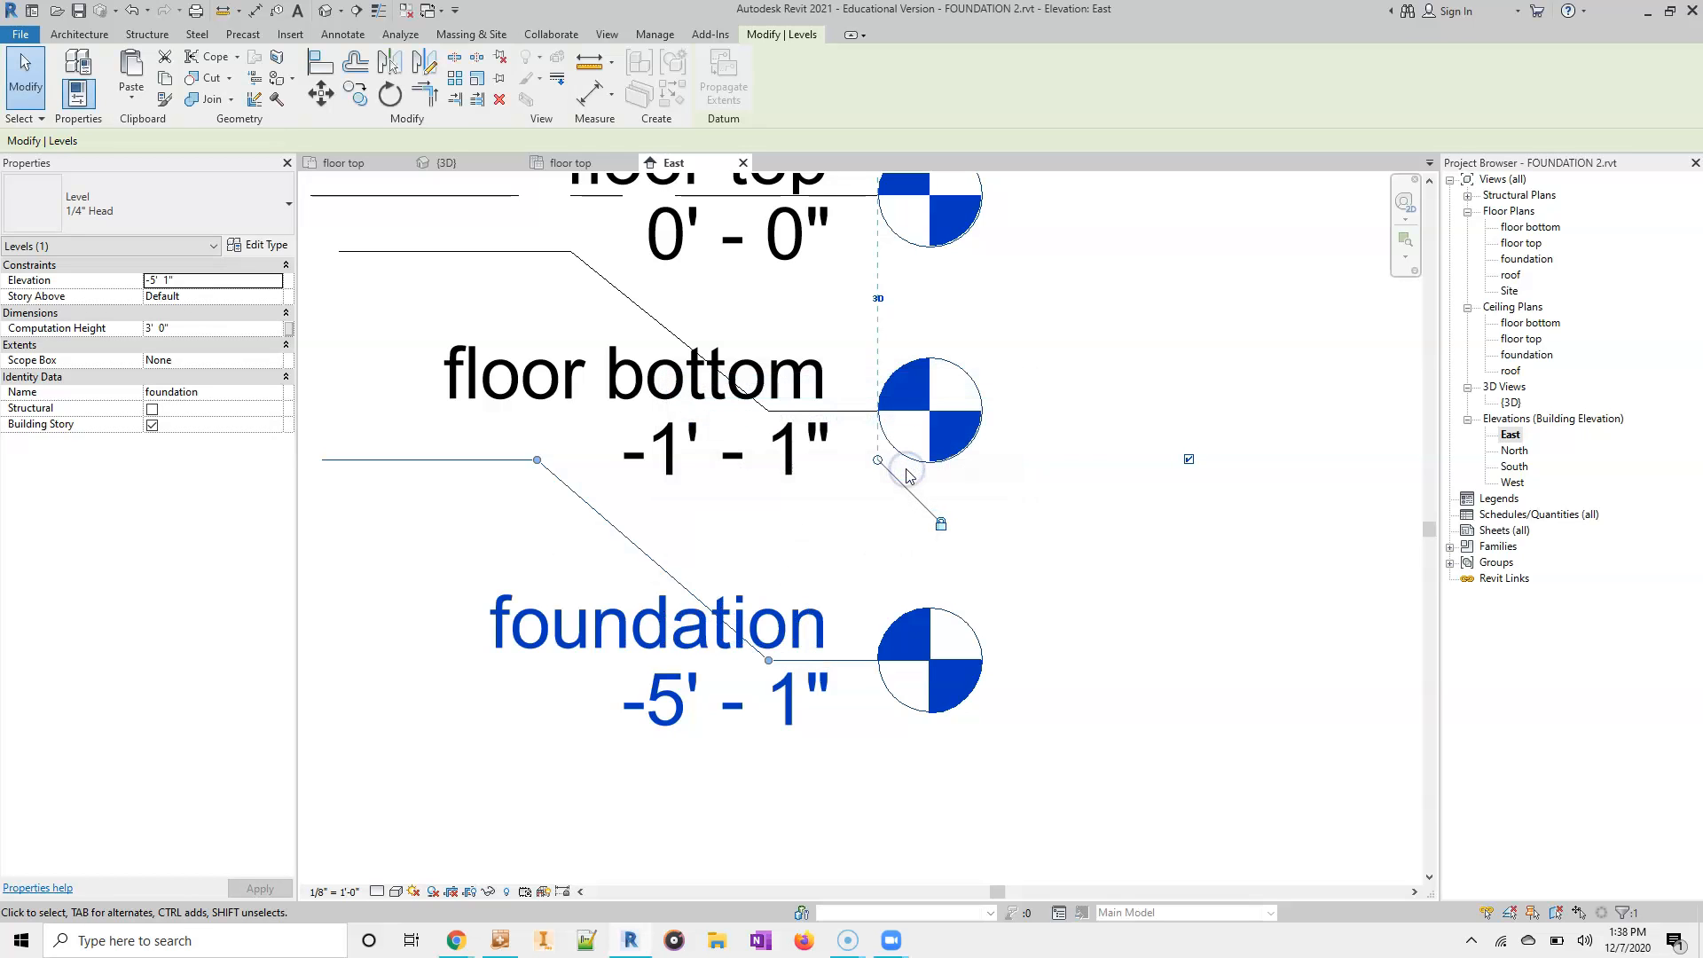
- In the floor bottom plan, start a structural wall and duplicate the Generic - 8" wall type as Foundation wall 8"
double_click(1559, 233)
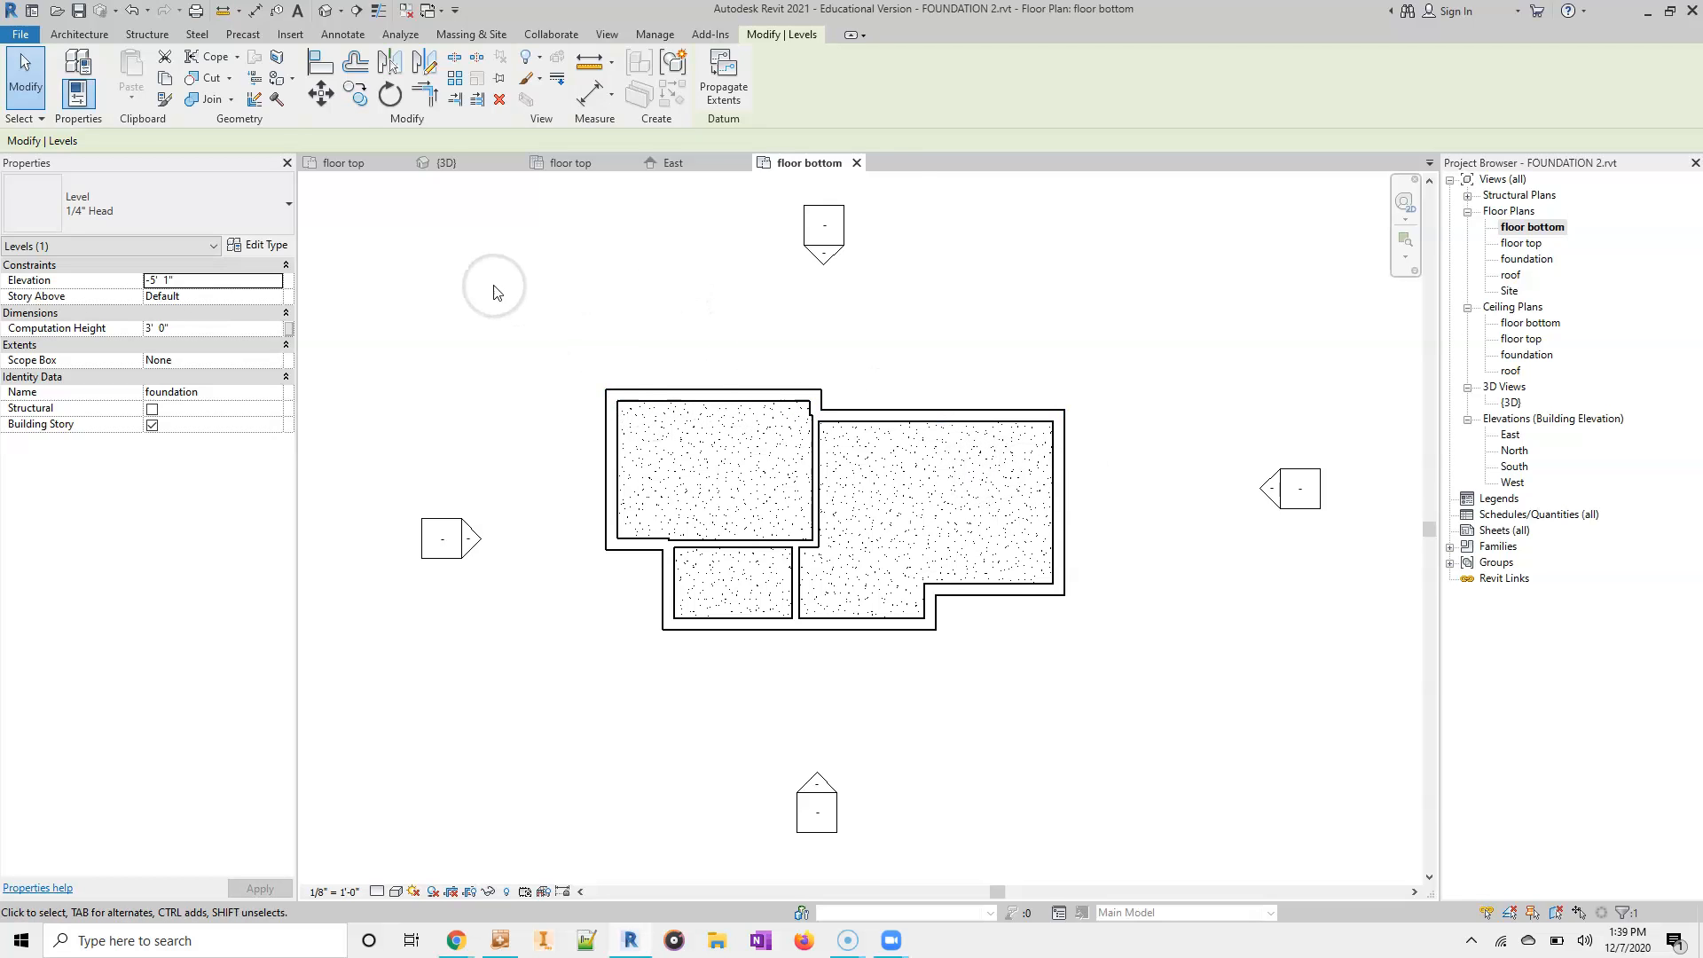
left_click(151, 34)
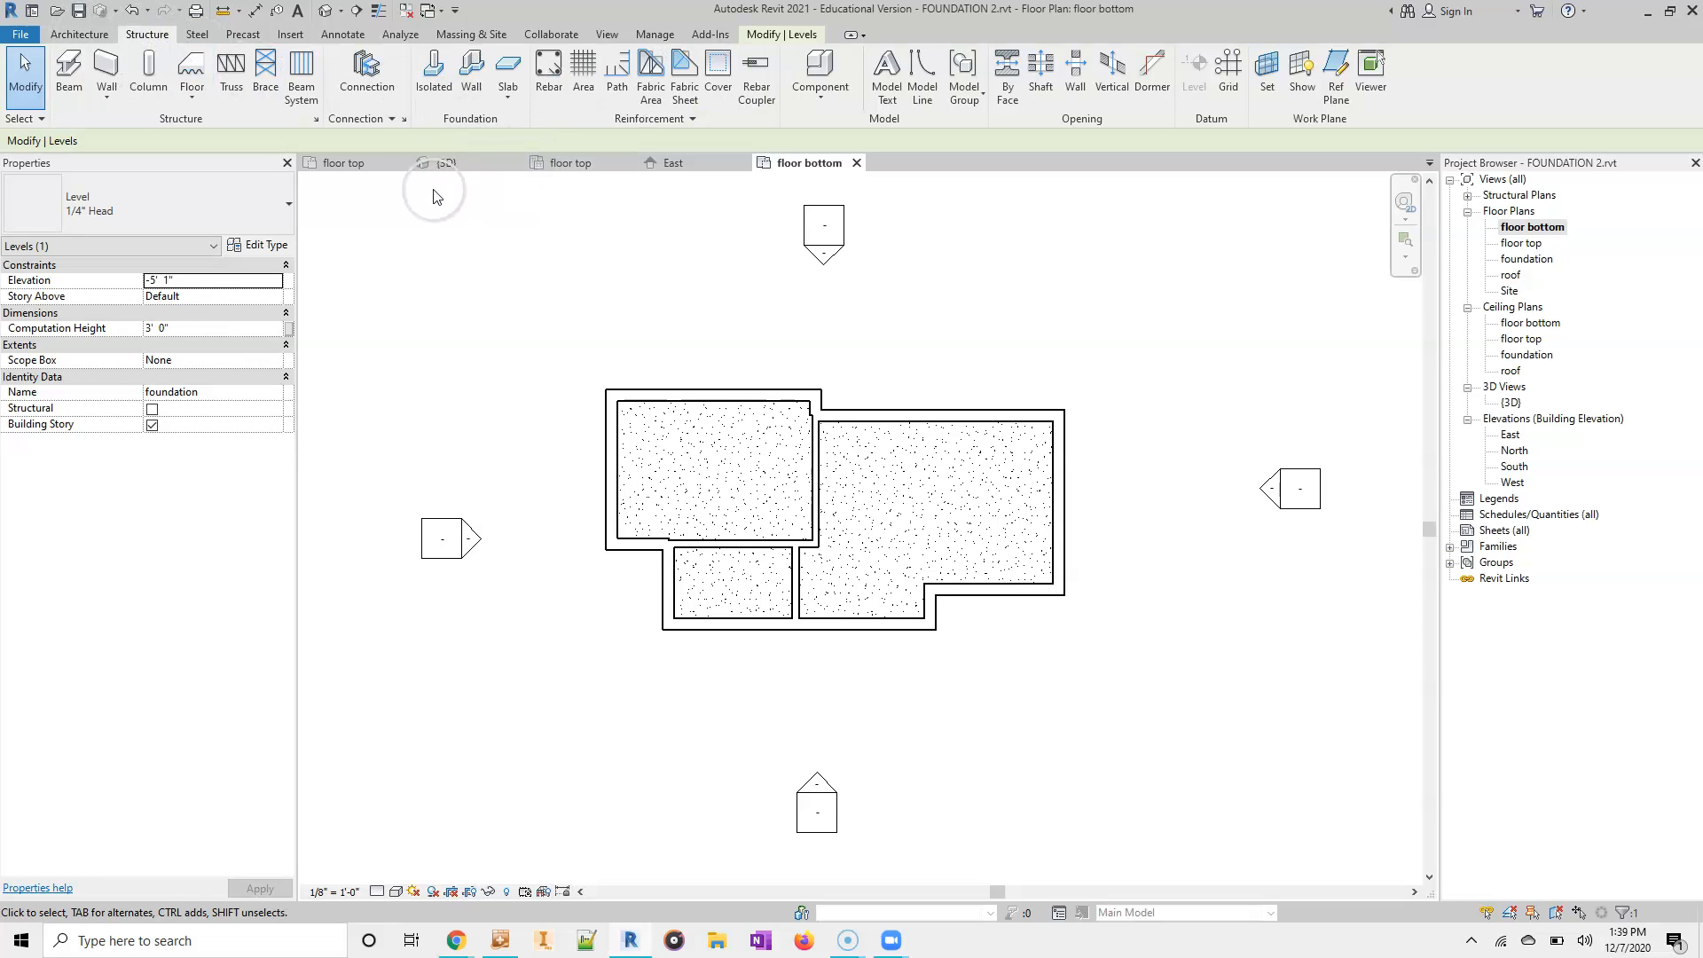
left_click(111, 82)
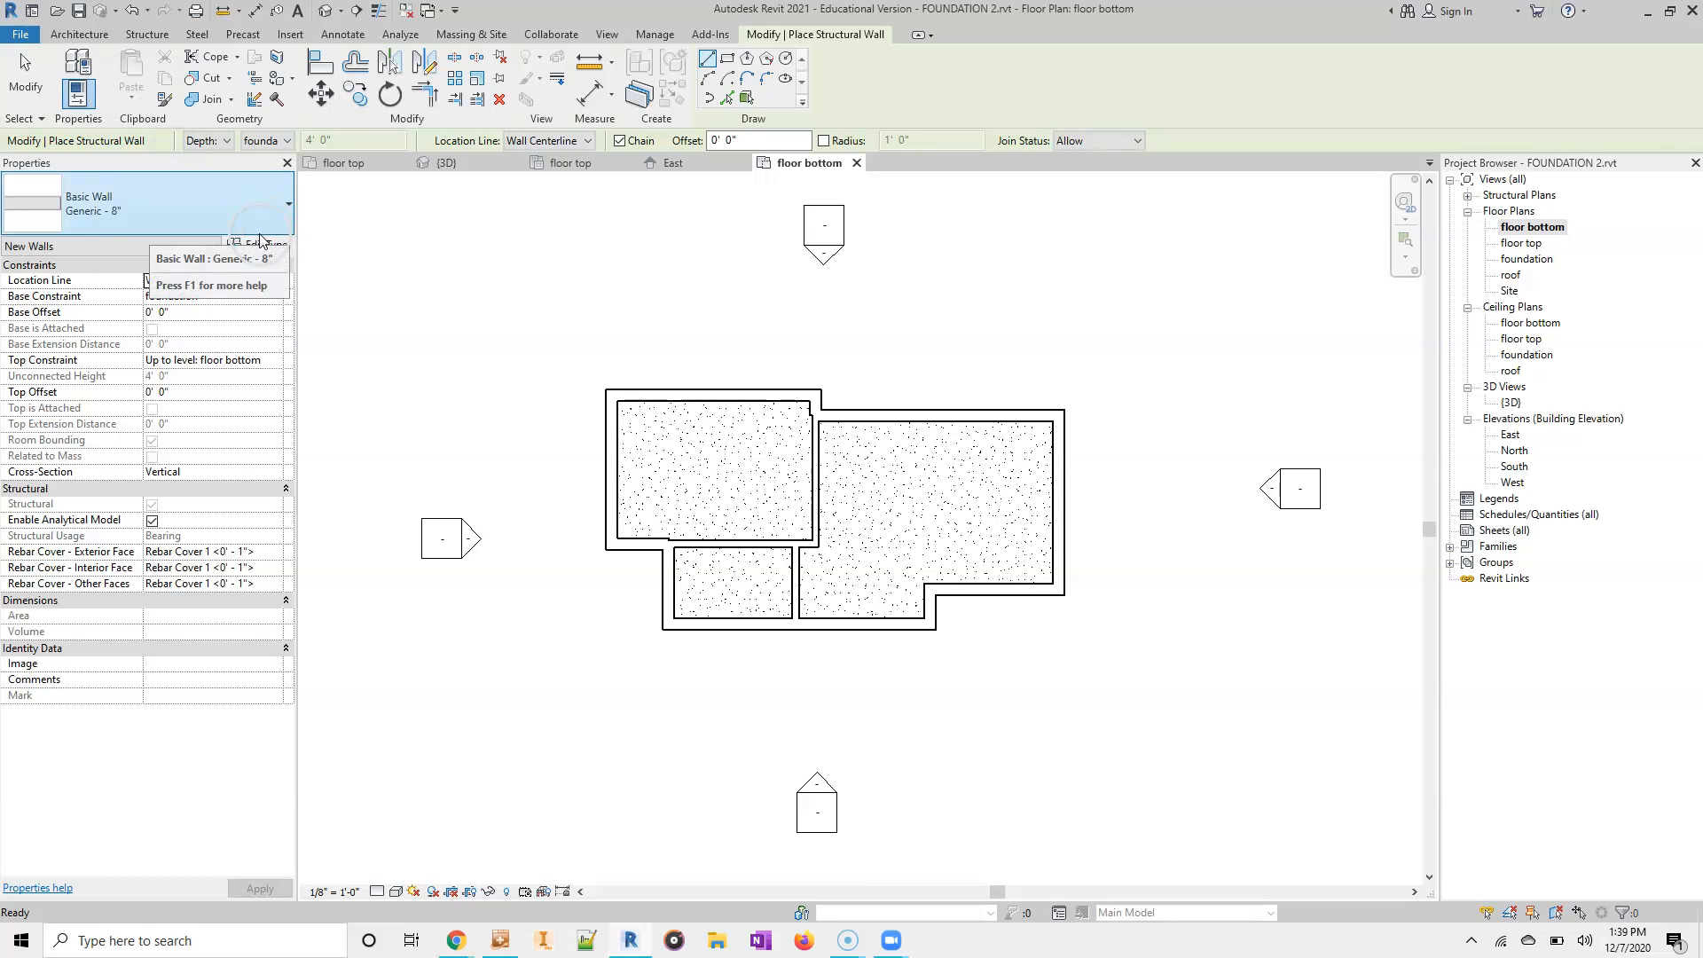
left_click(263, 246)
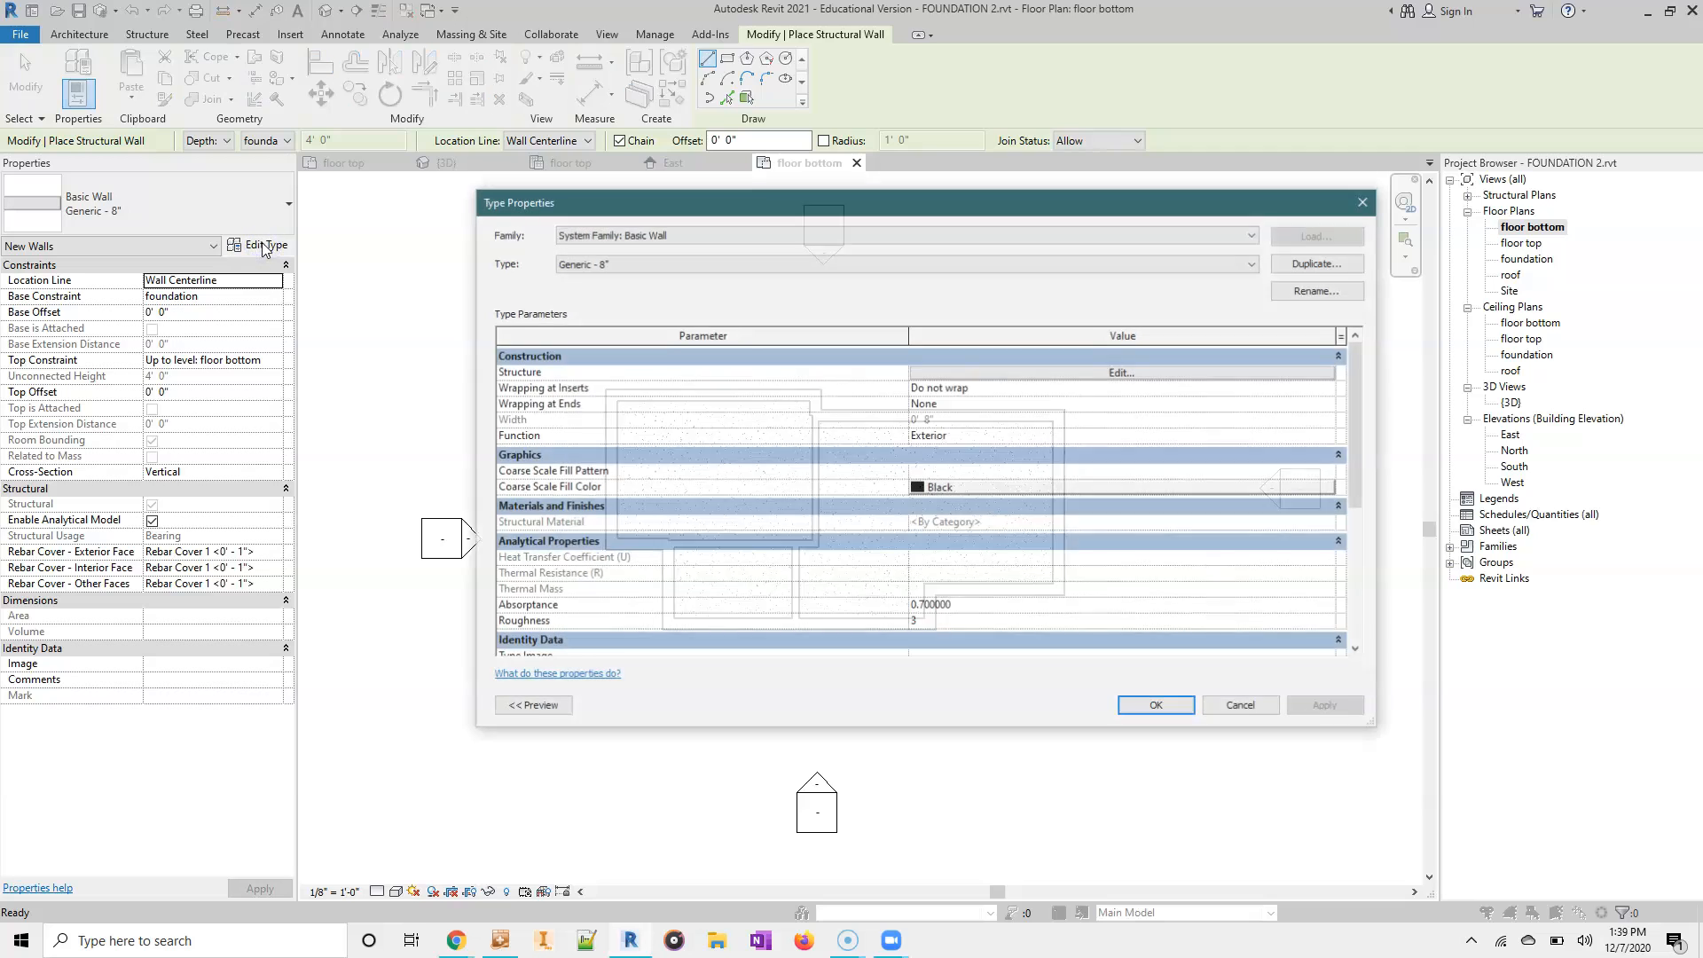
left_click(1339, 265)
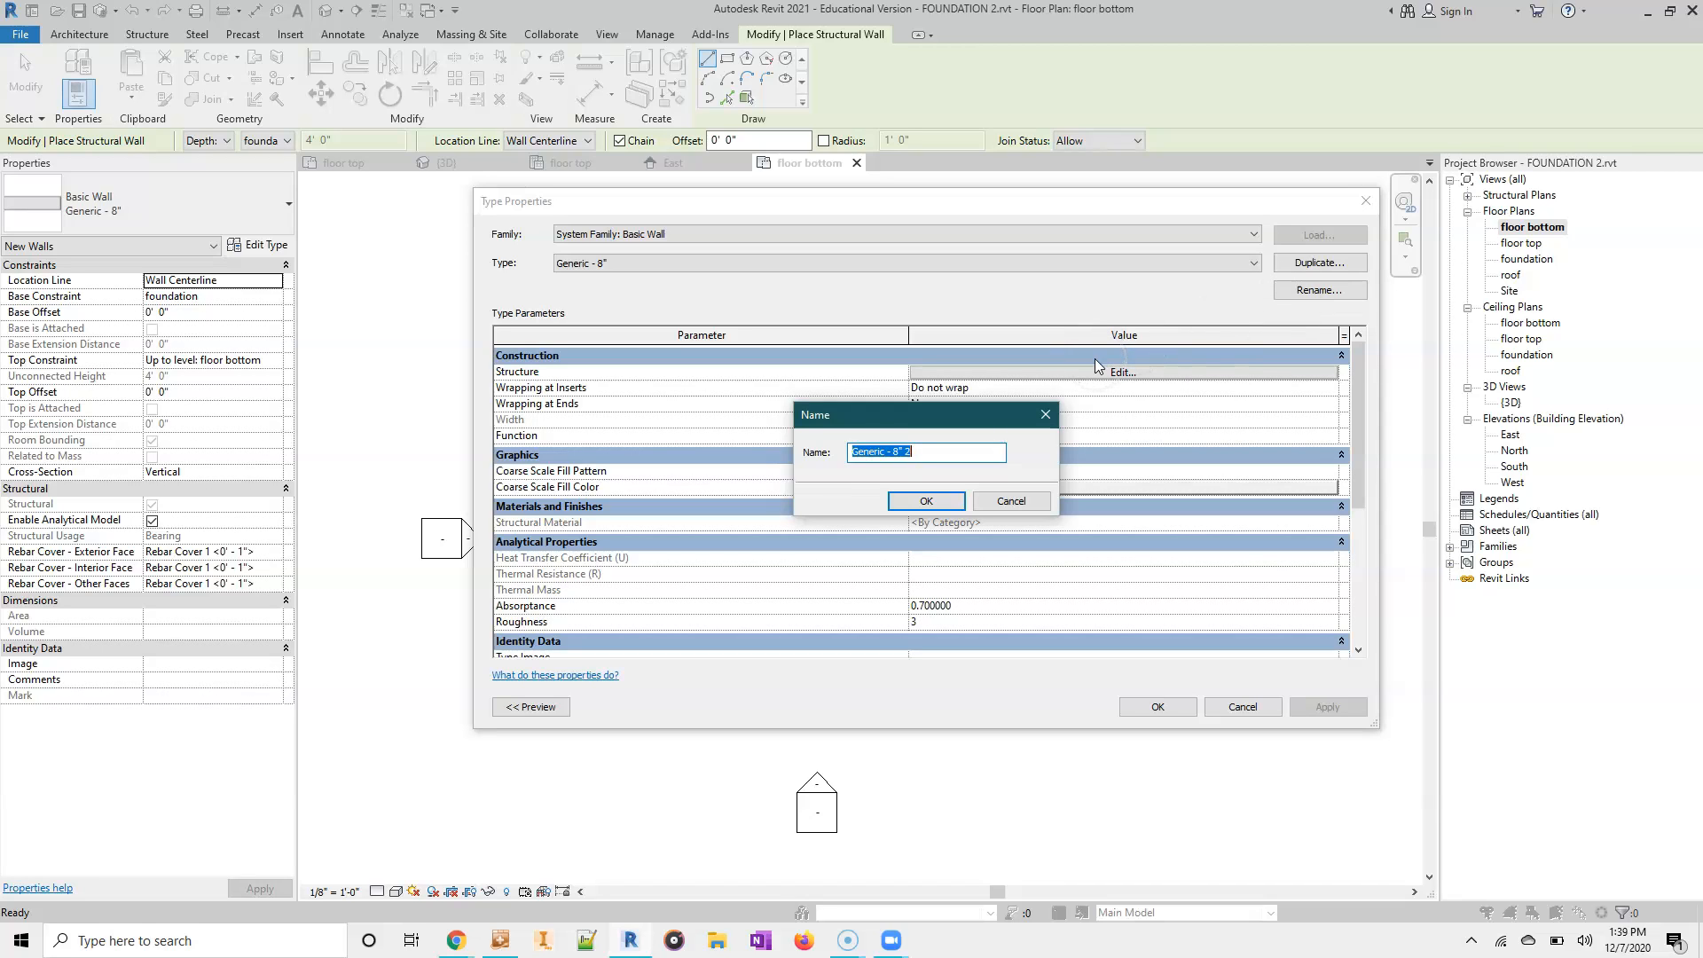
type("FO")
left_click(985, 504)
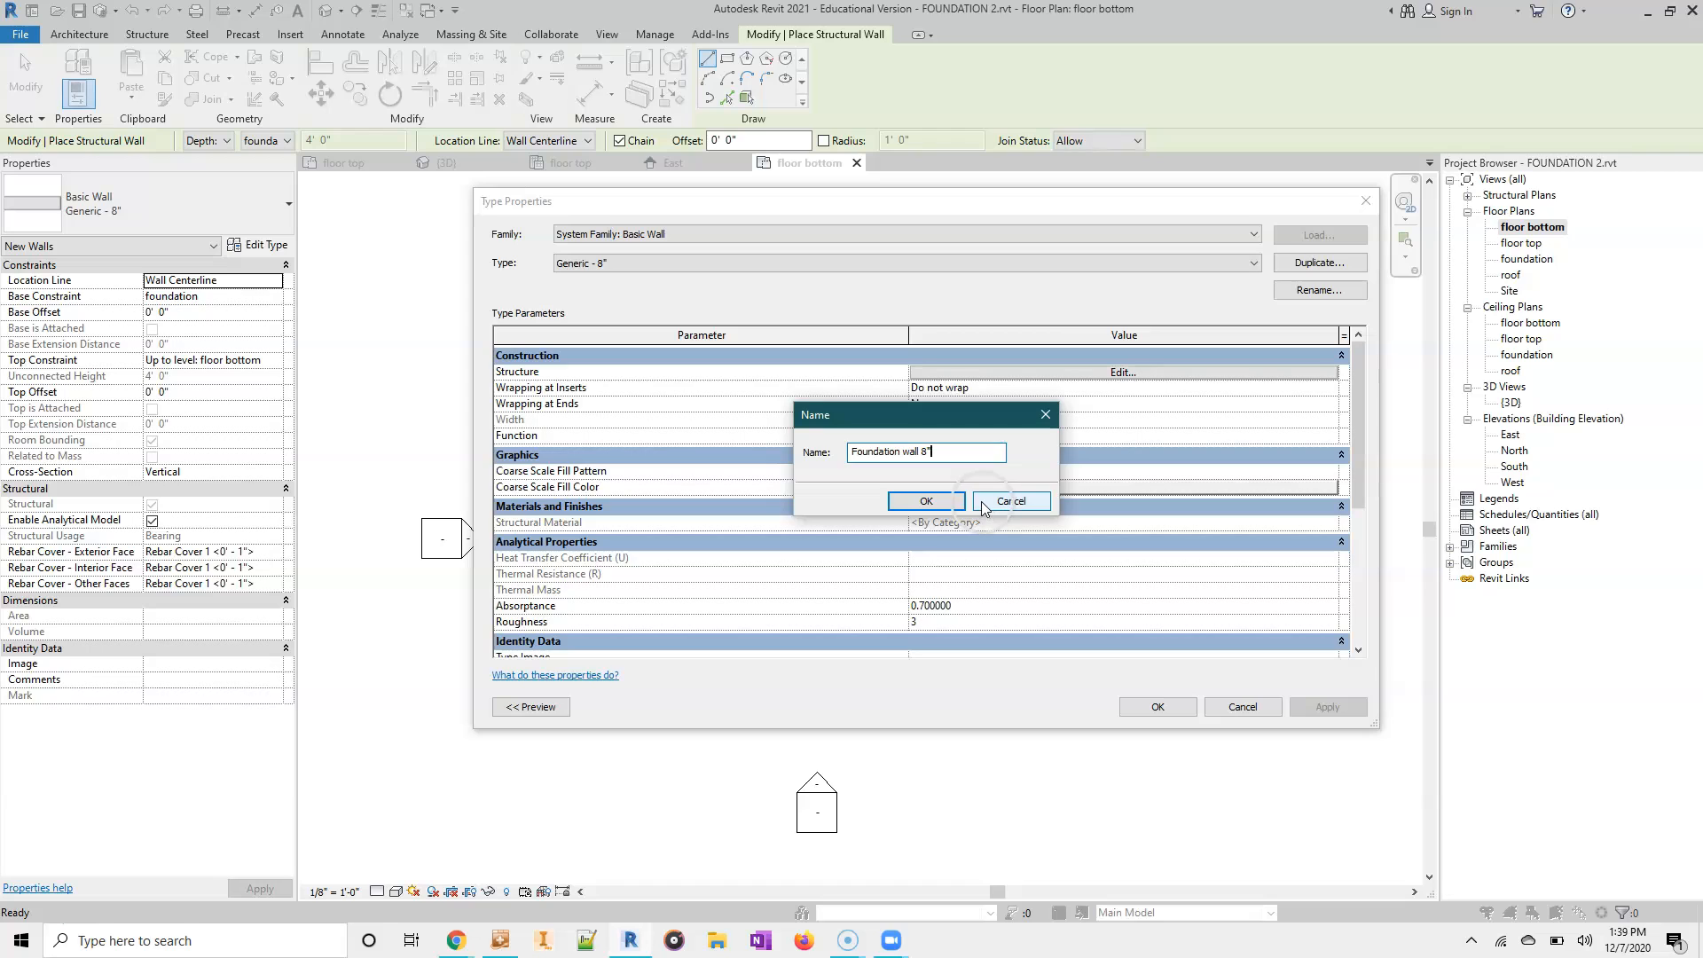
left_click(926, 501)
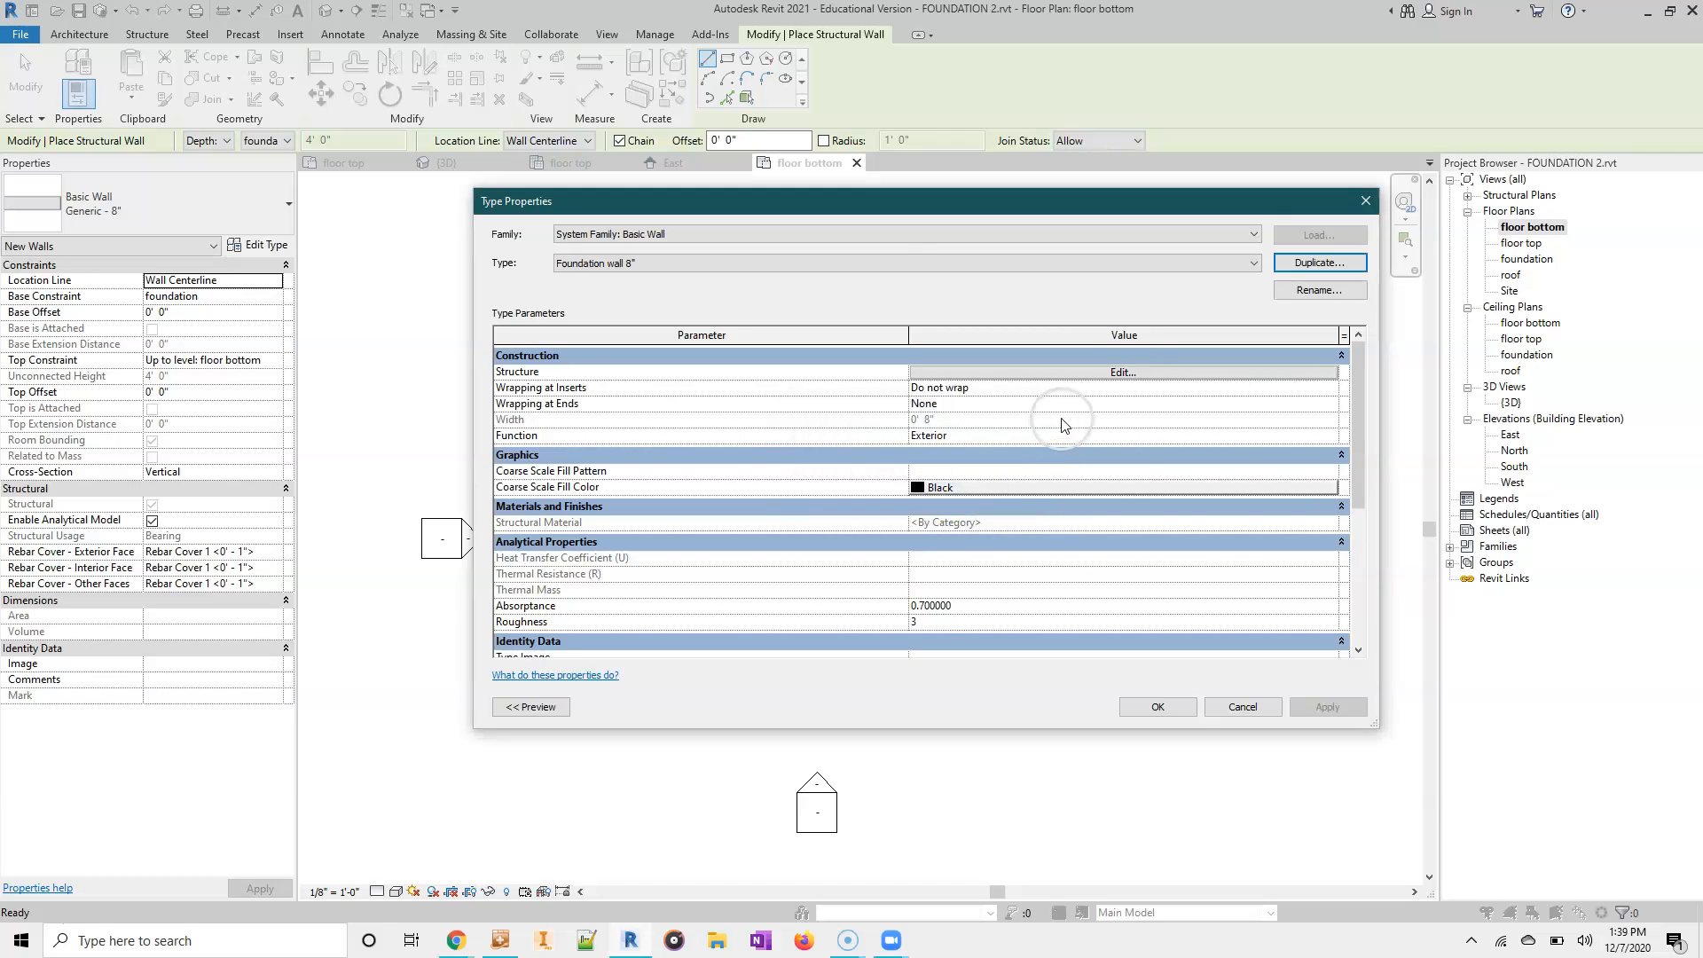
- Assign Concrete, Cast-in-Place gray to the structure layer of the Foundation wall 8" type and accept the type changes
left_click(1120, 371)
left_click(660, 380)
left_click(763, 372)
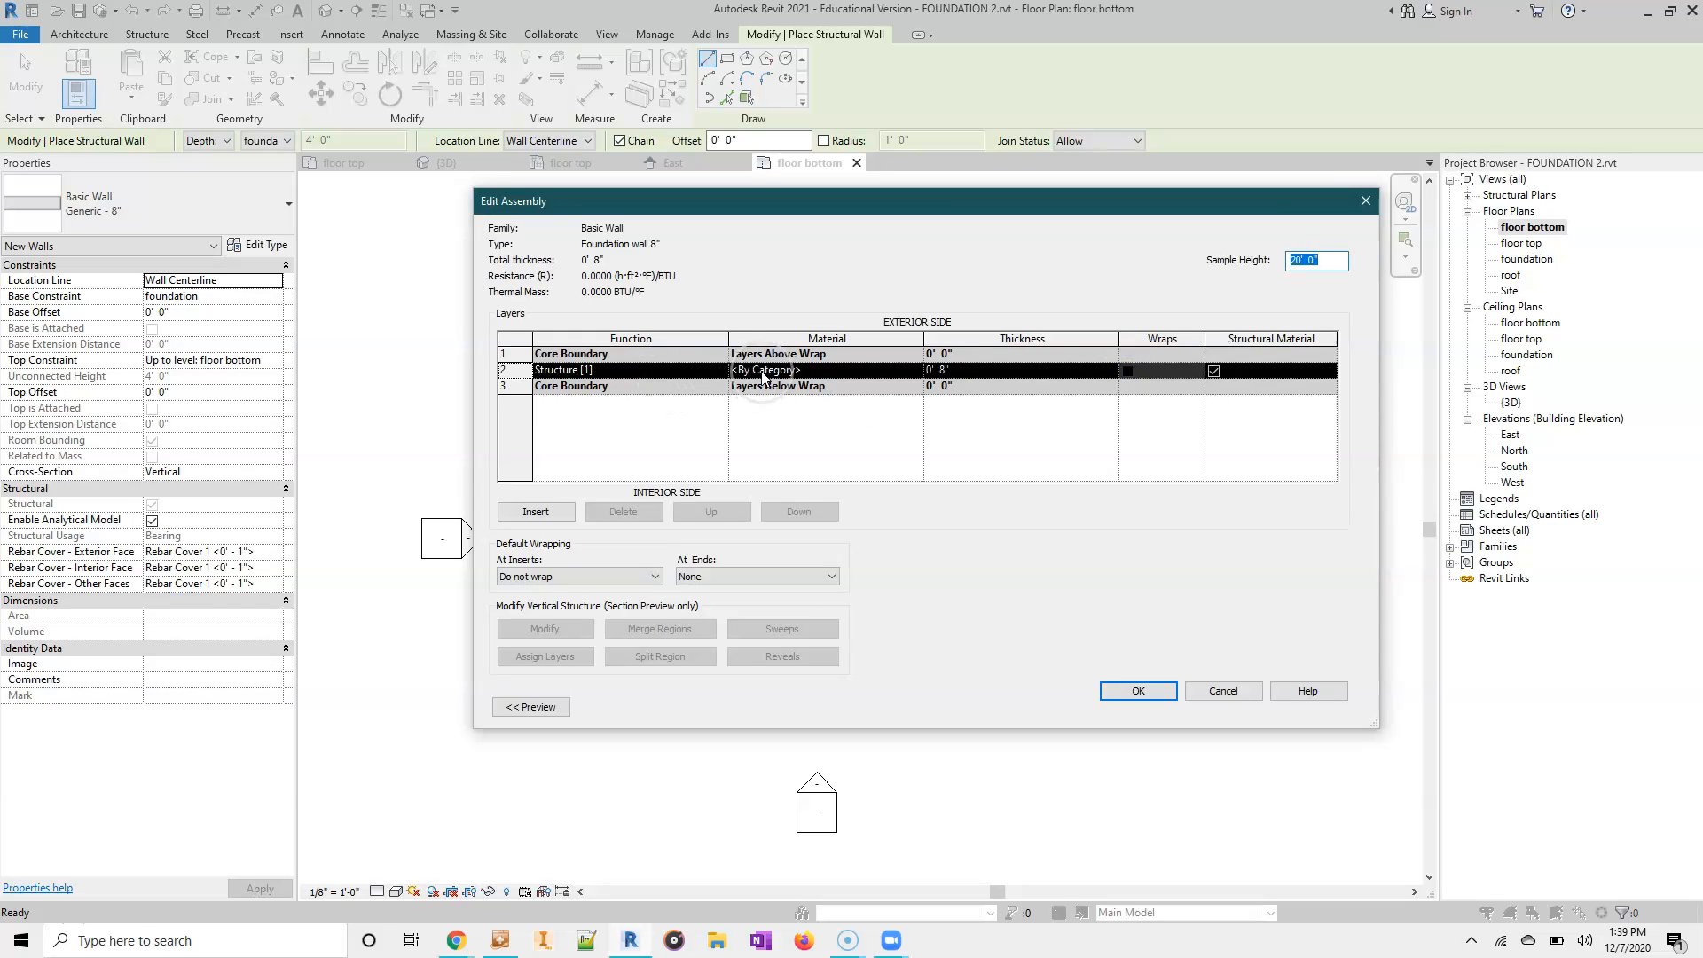
left_click(761, 372)
left_click(914, 371)
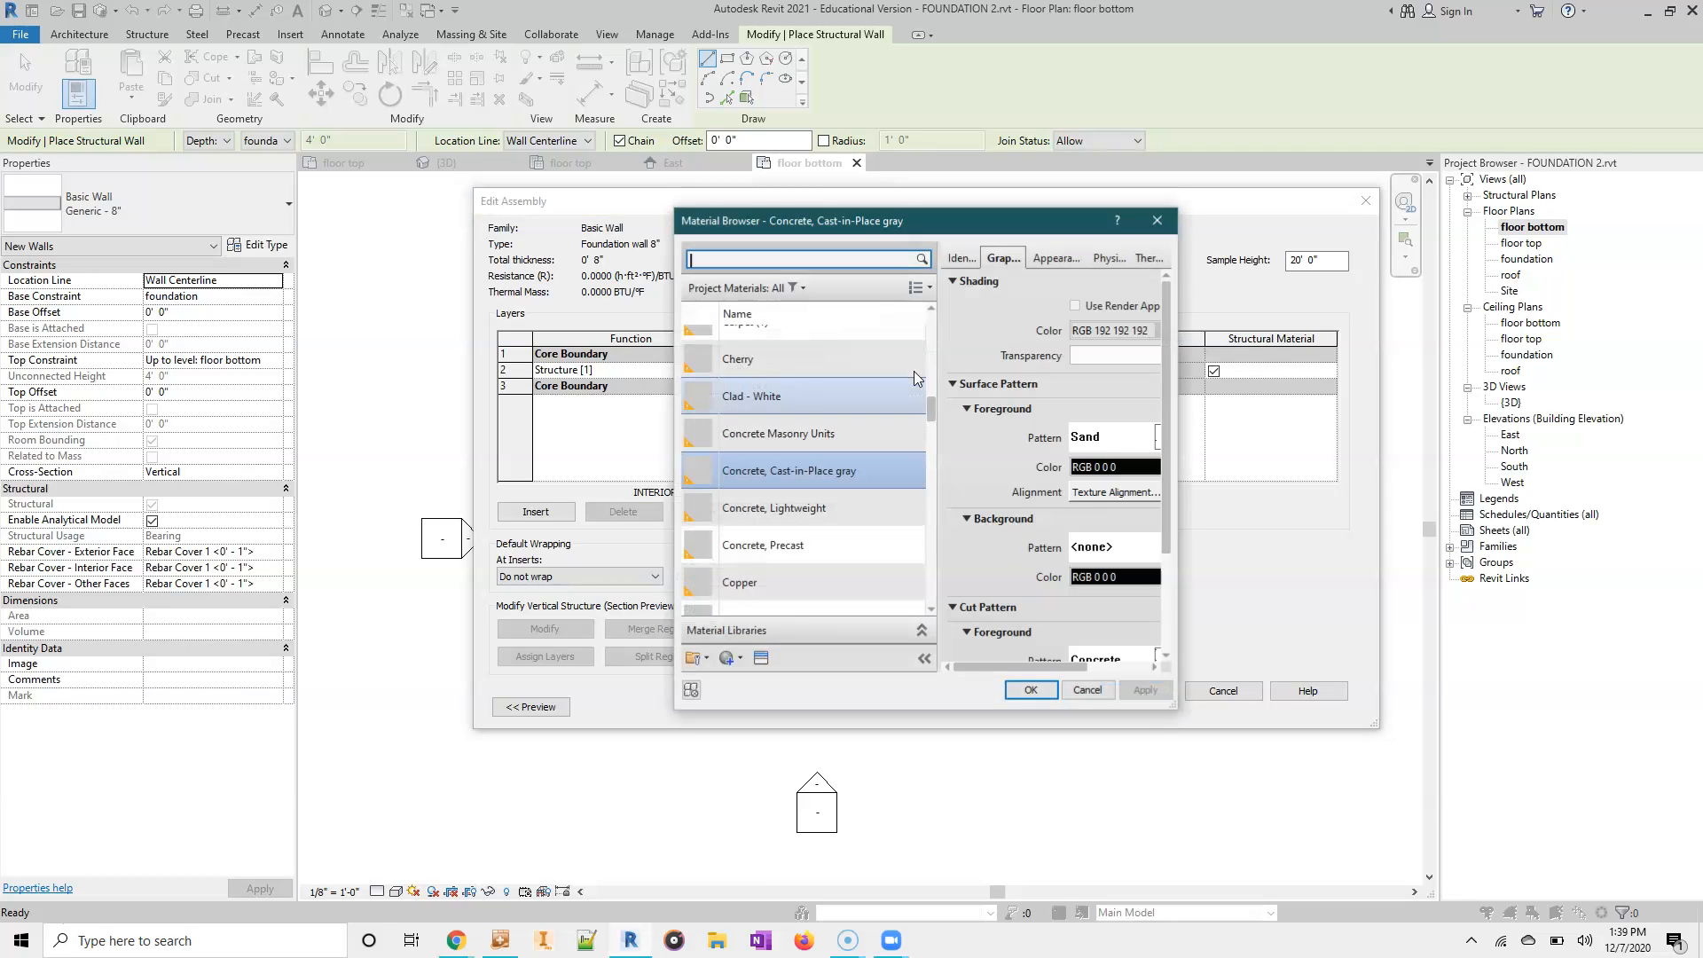
type("concrete")
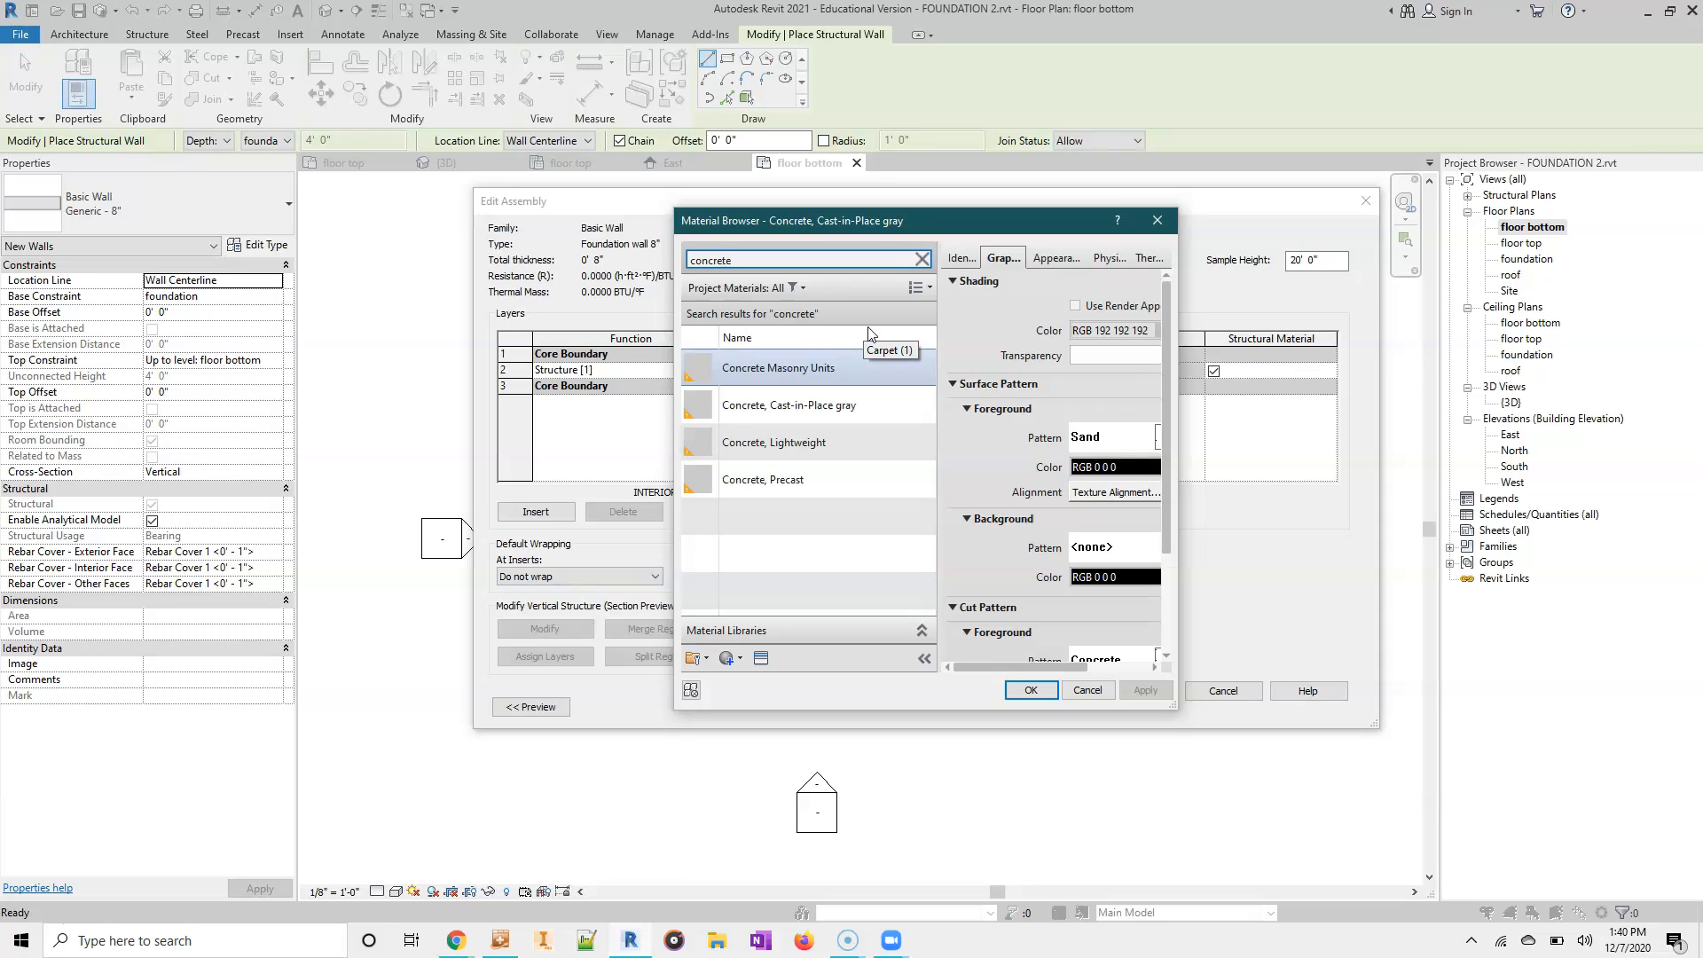
left_click(814, 407)
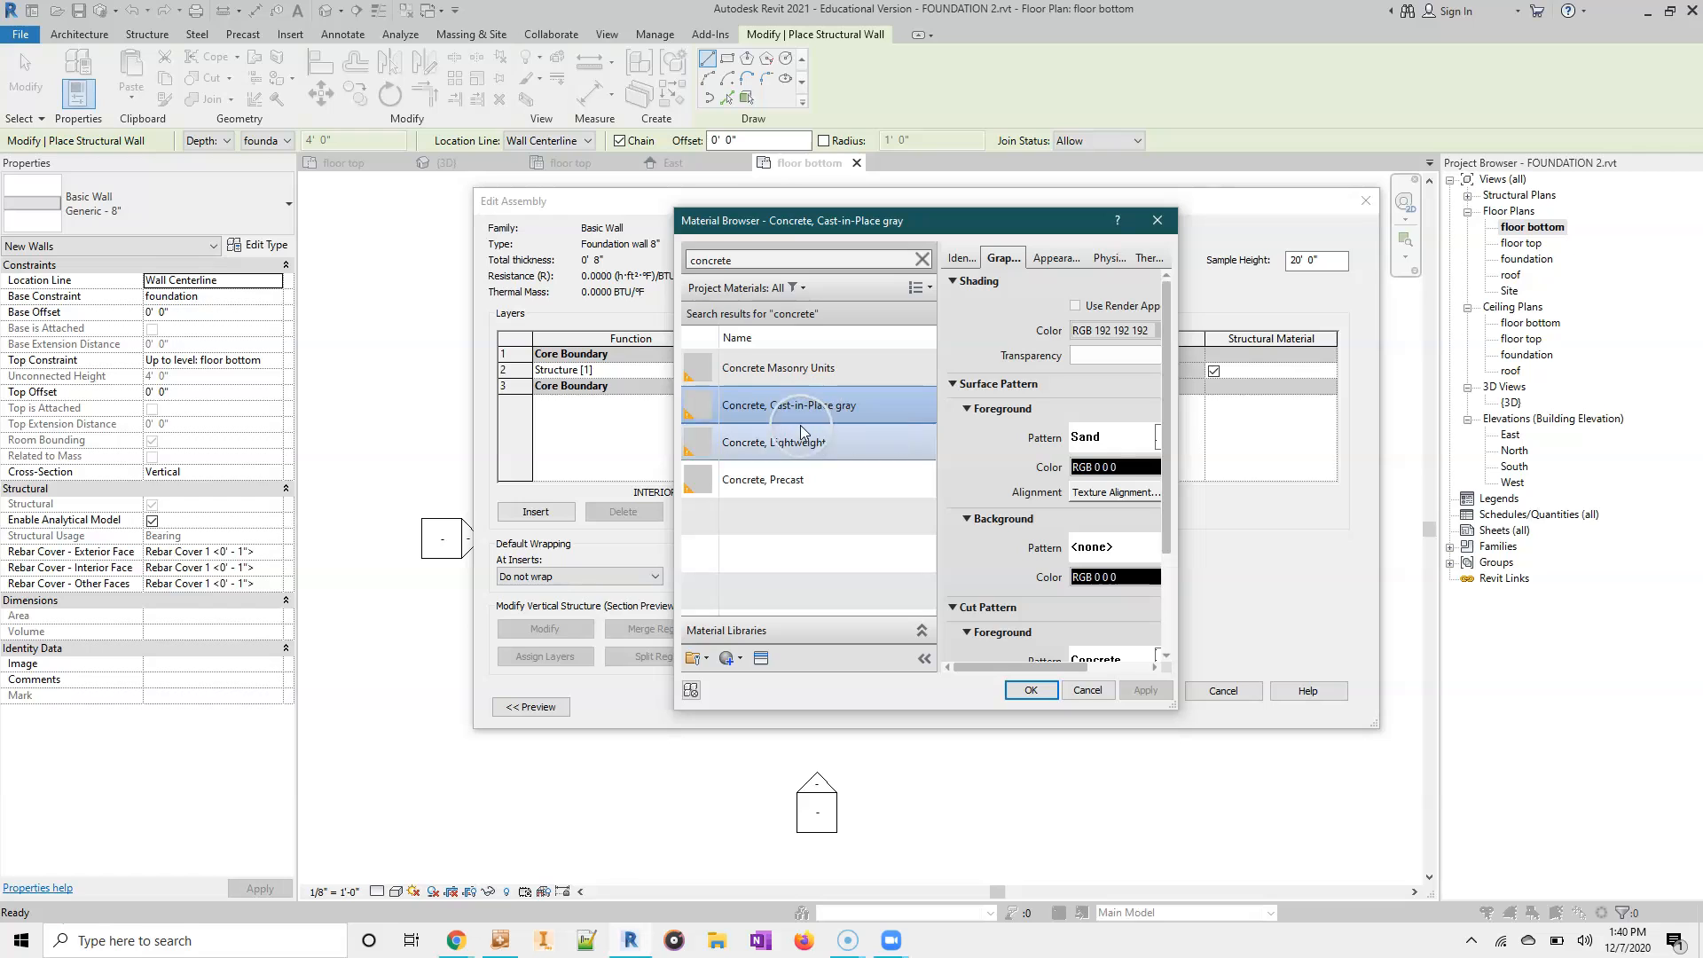
left_click(1022, 690)
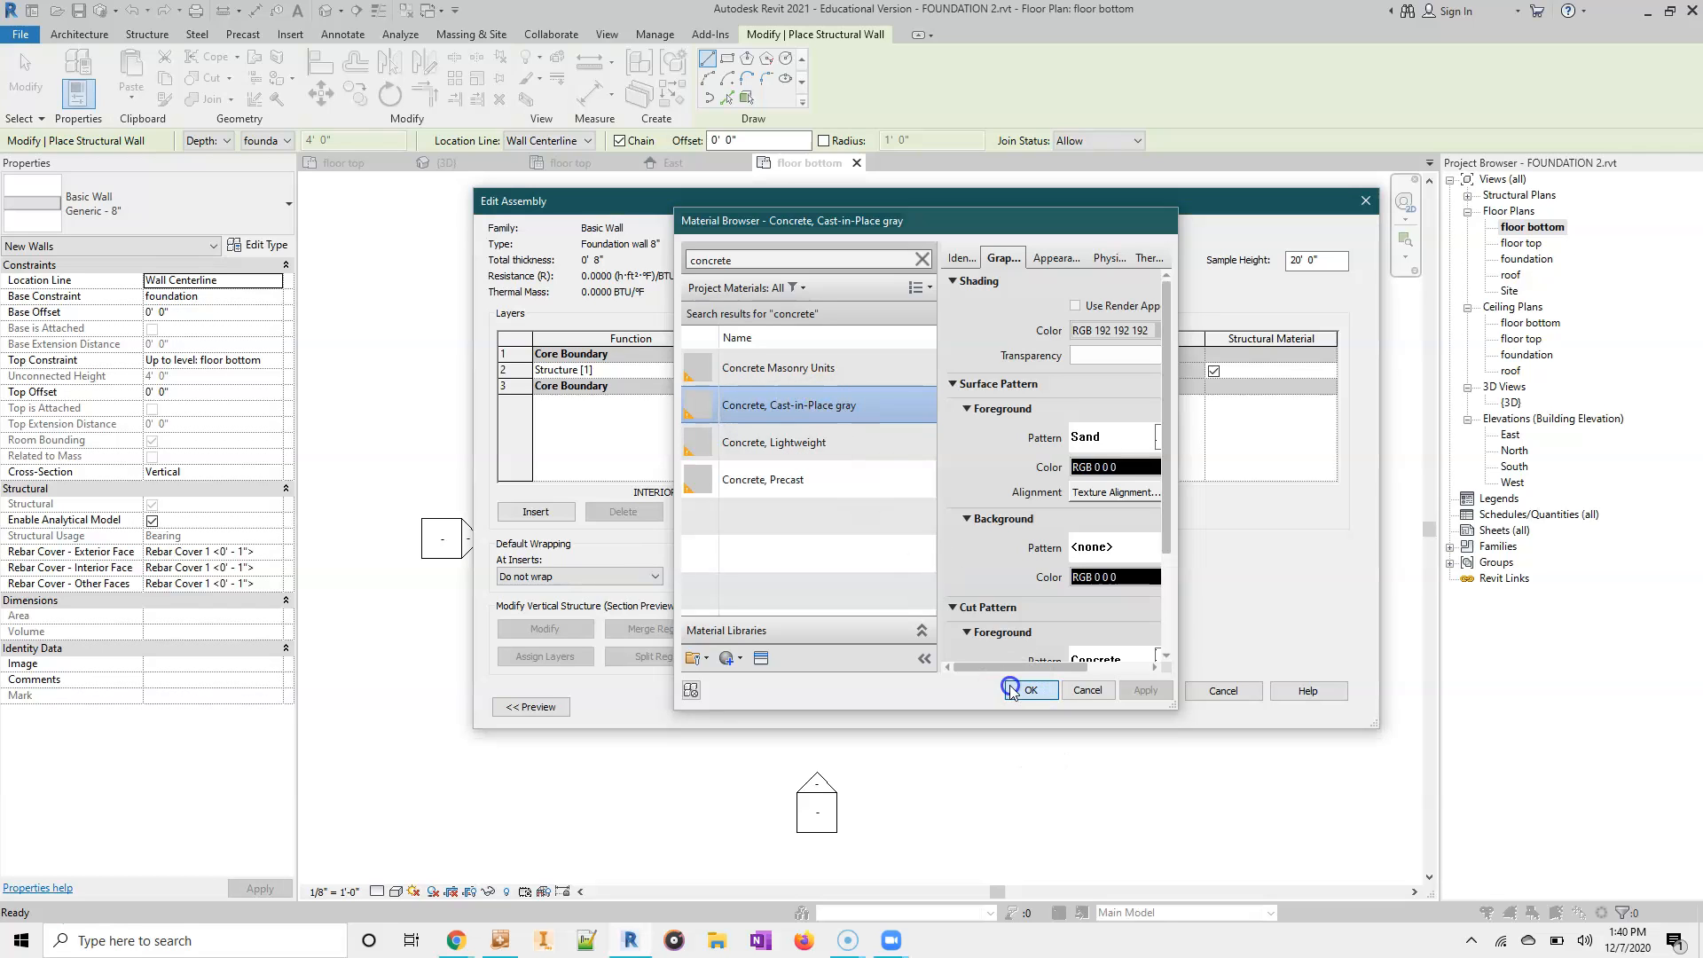
left_click(941, 371)
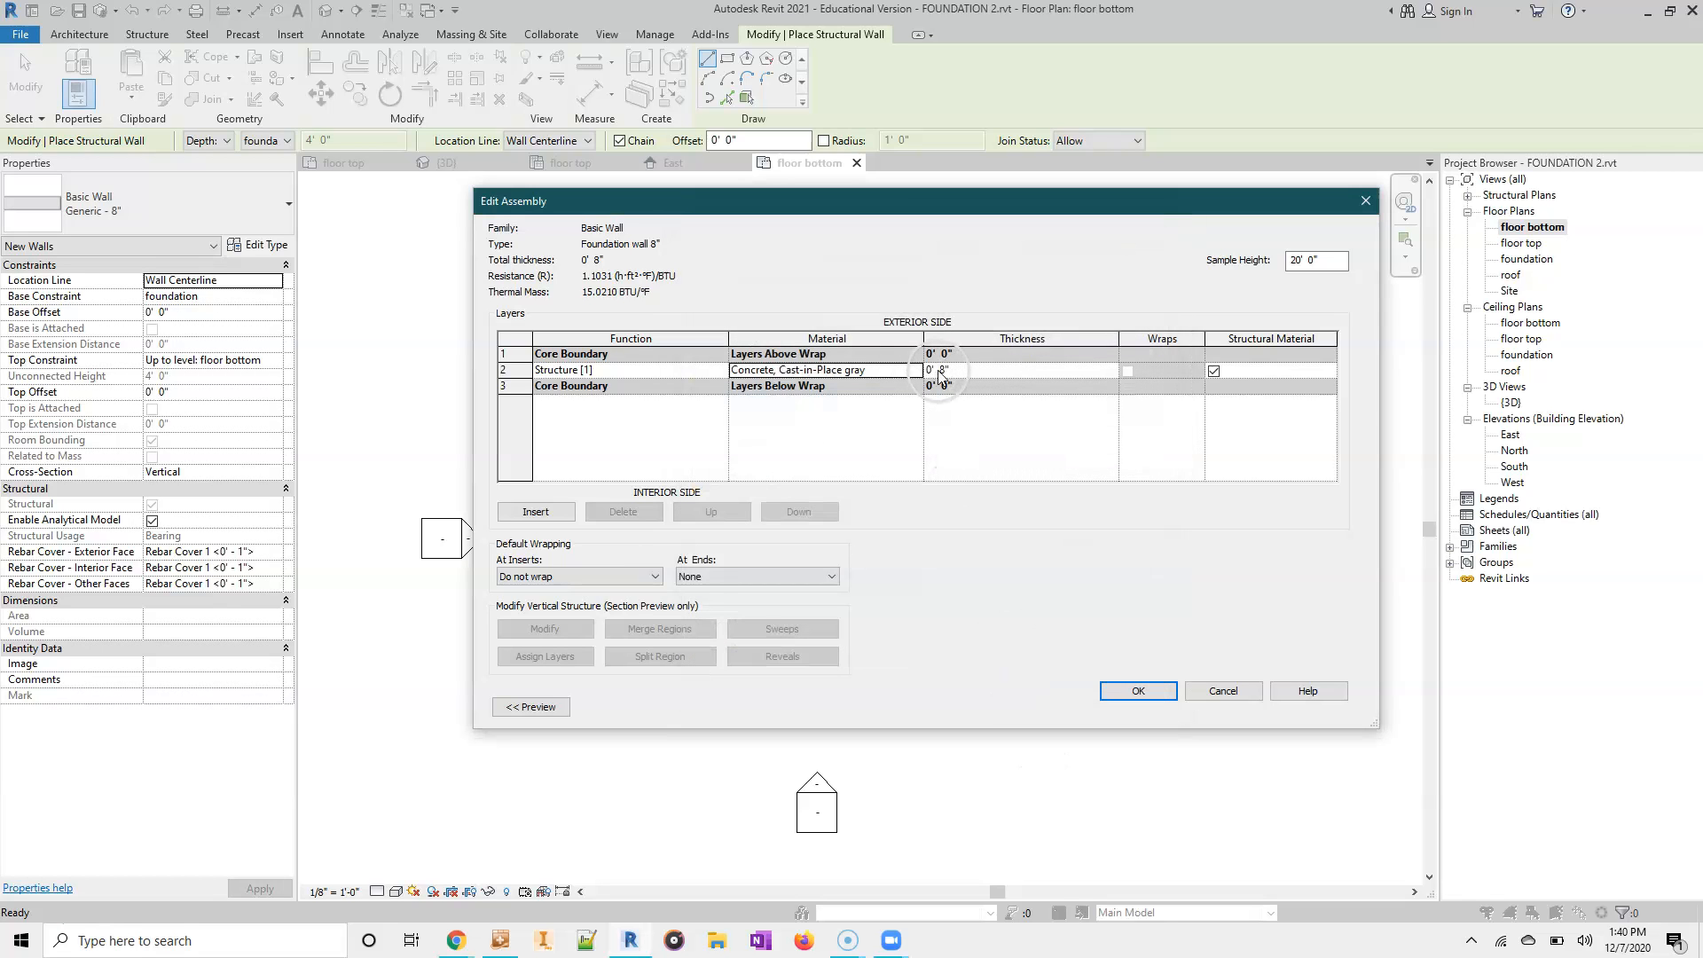
left_click(1152, 696)
left_click(1155, 705)
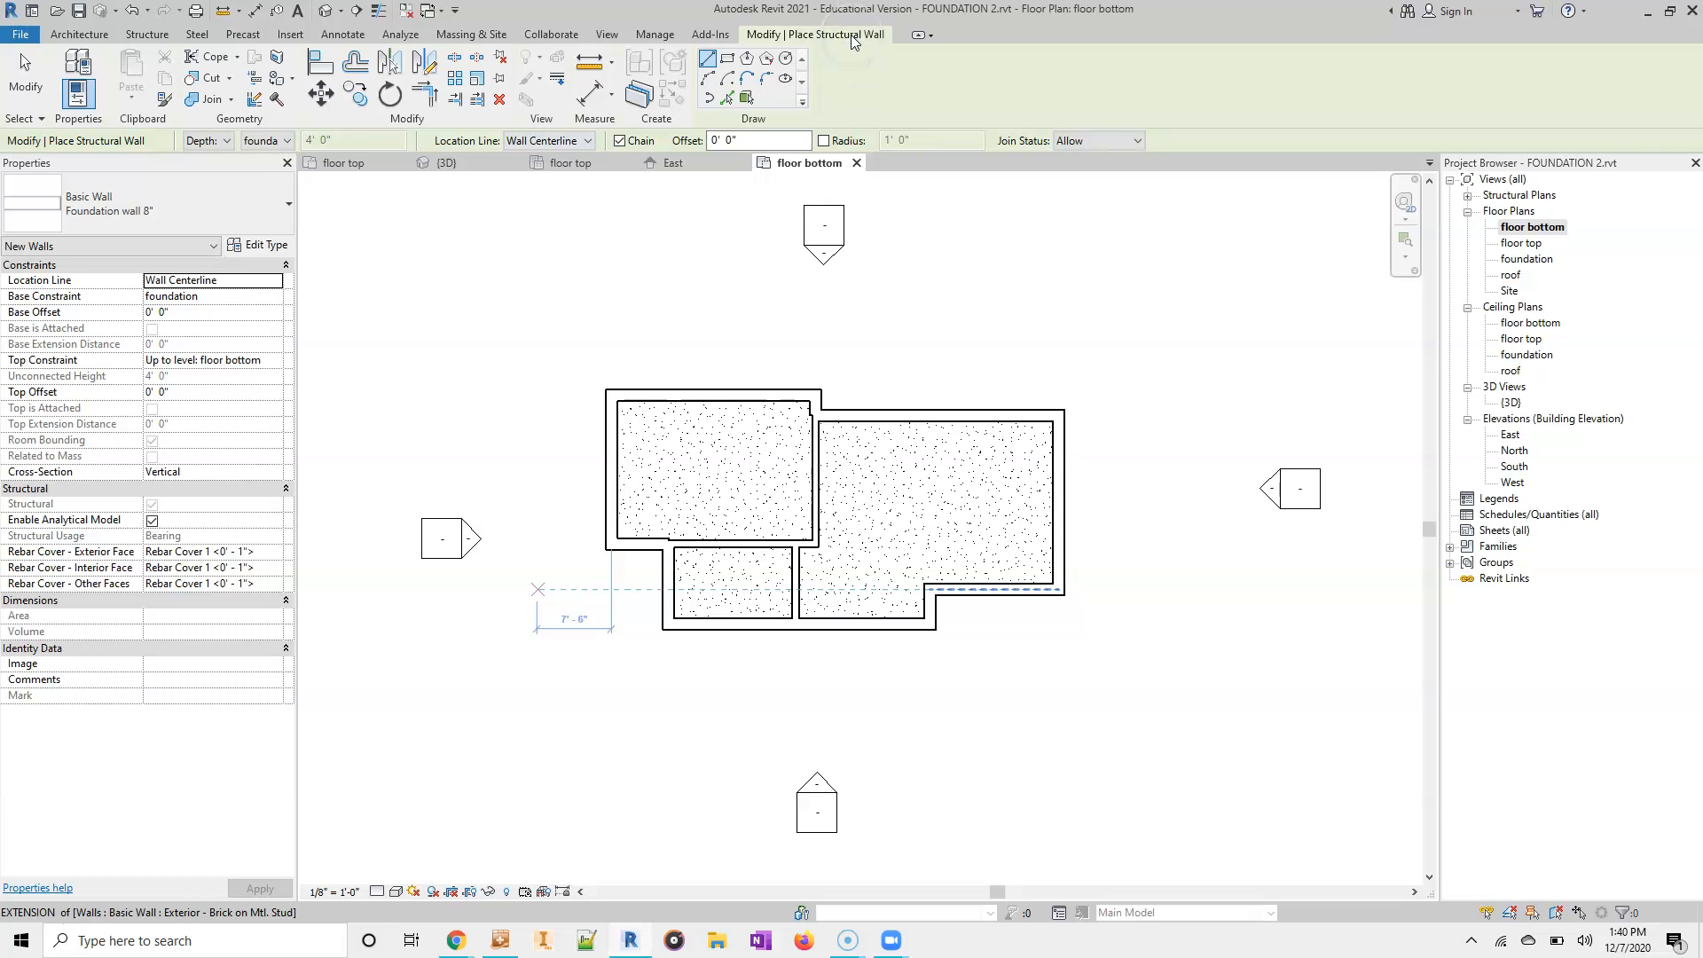
- Choose the Foundation wall 8" type for the new structural walls and set their location line to Finish Face: Exterior
left_click(251, 208)
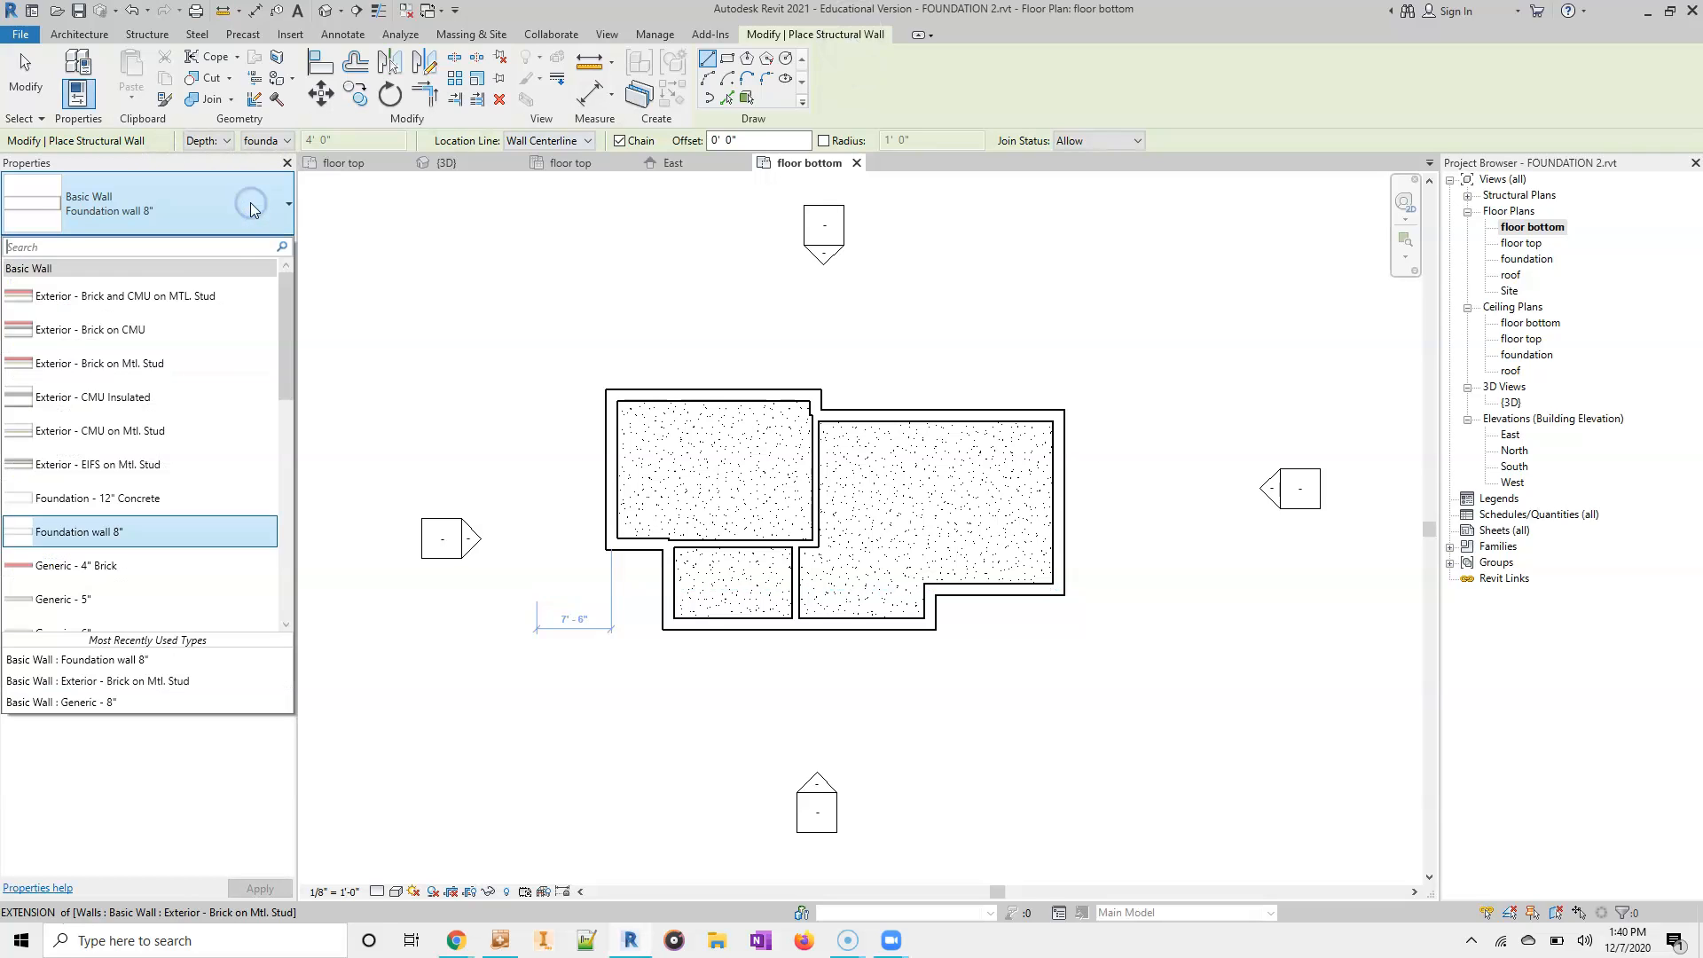
left_click(125, 532)
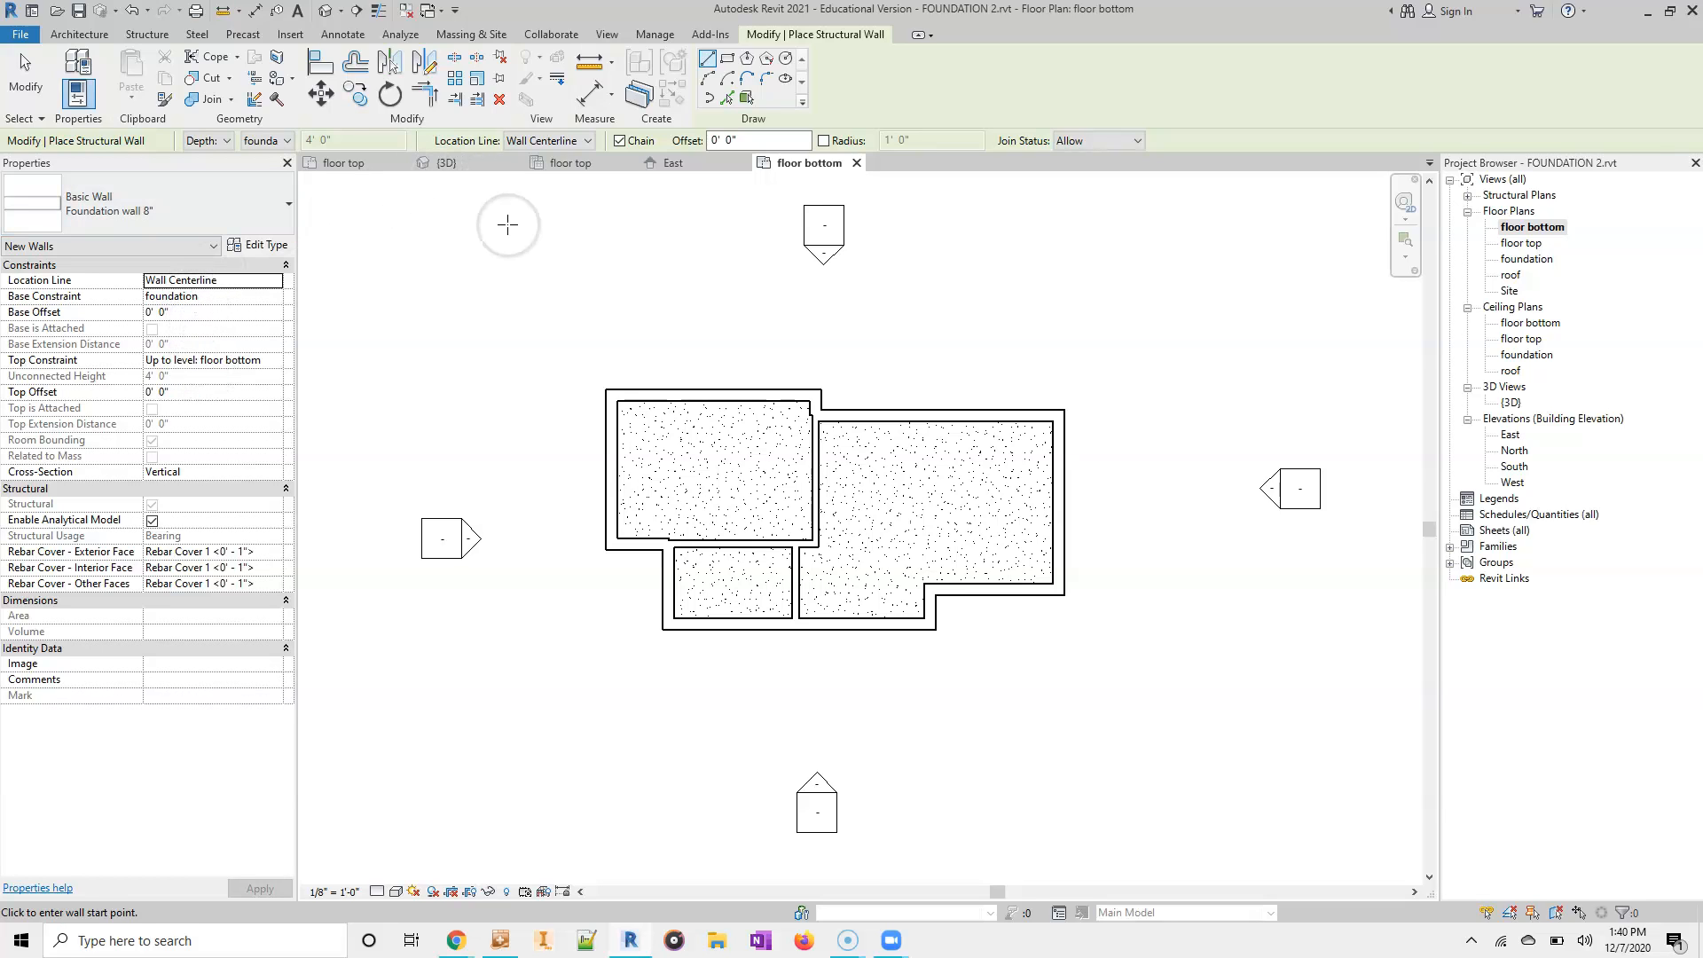
left_click(589, 142)
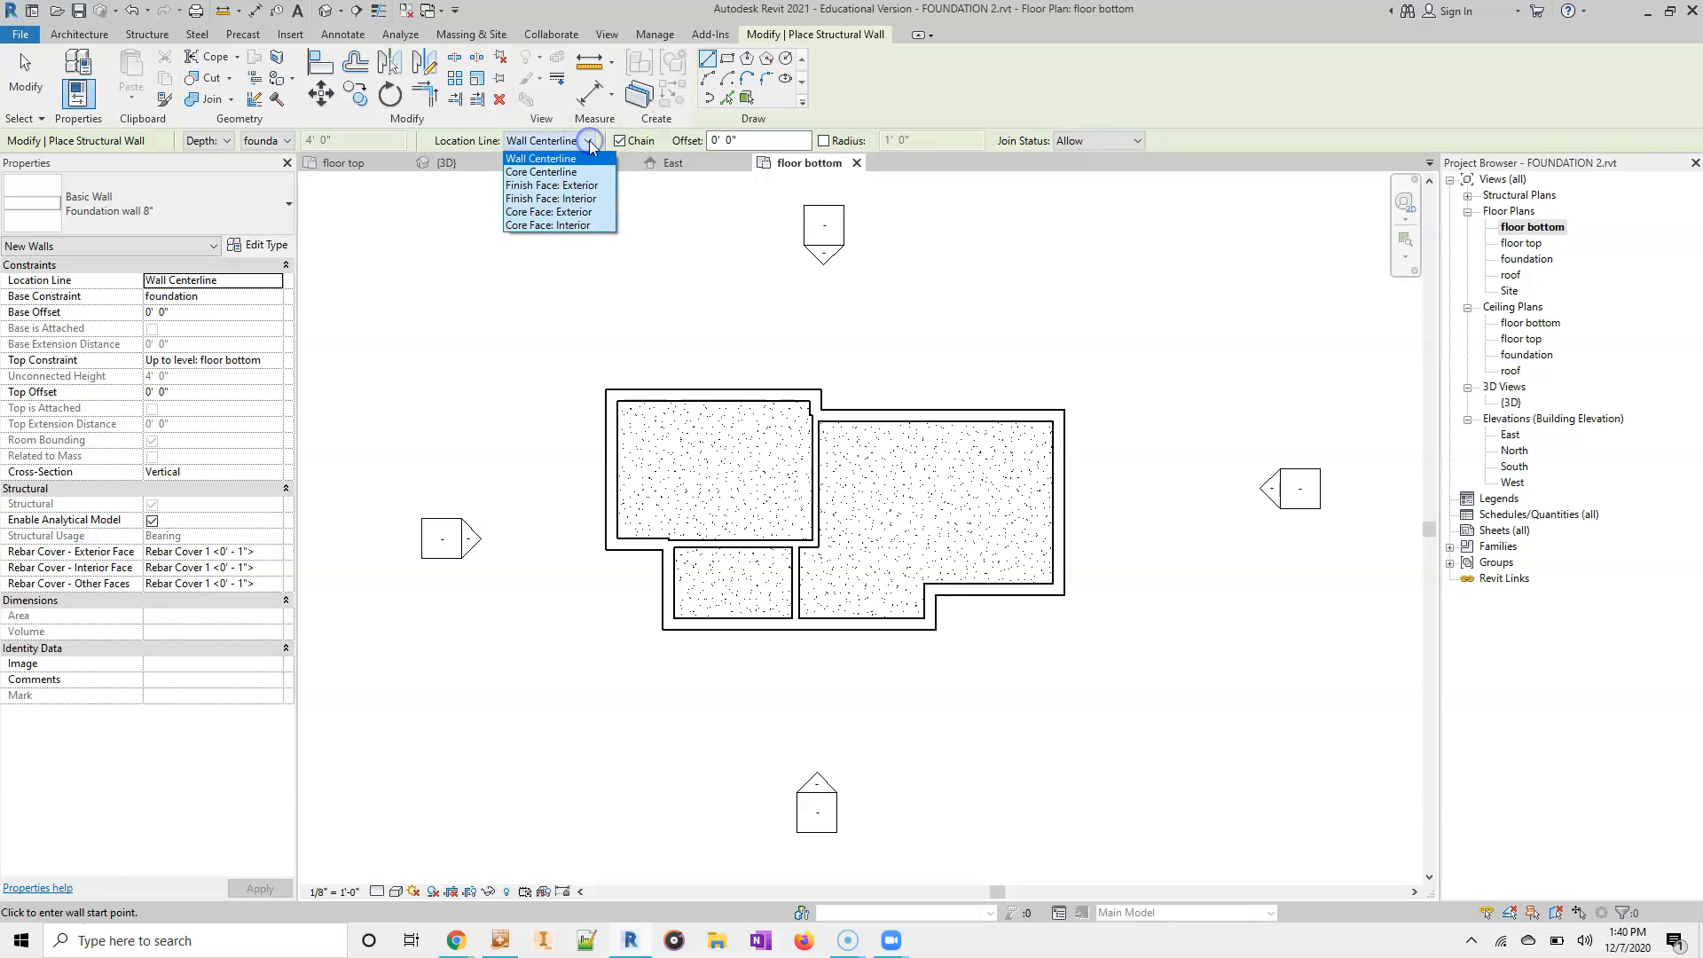
left_click(579, 187)
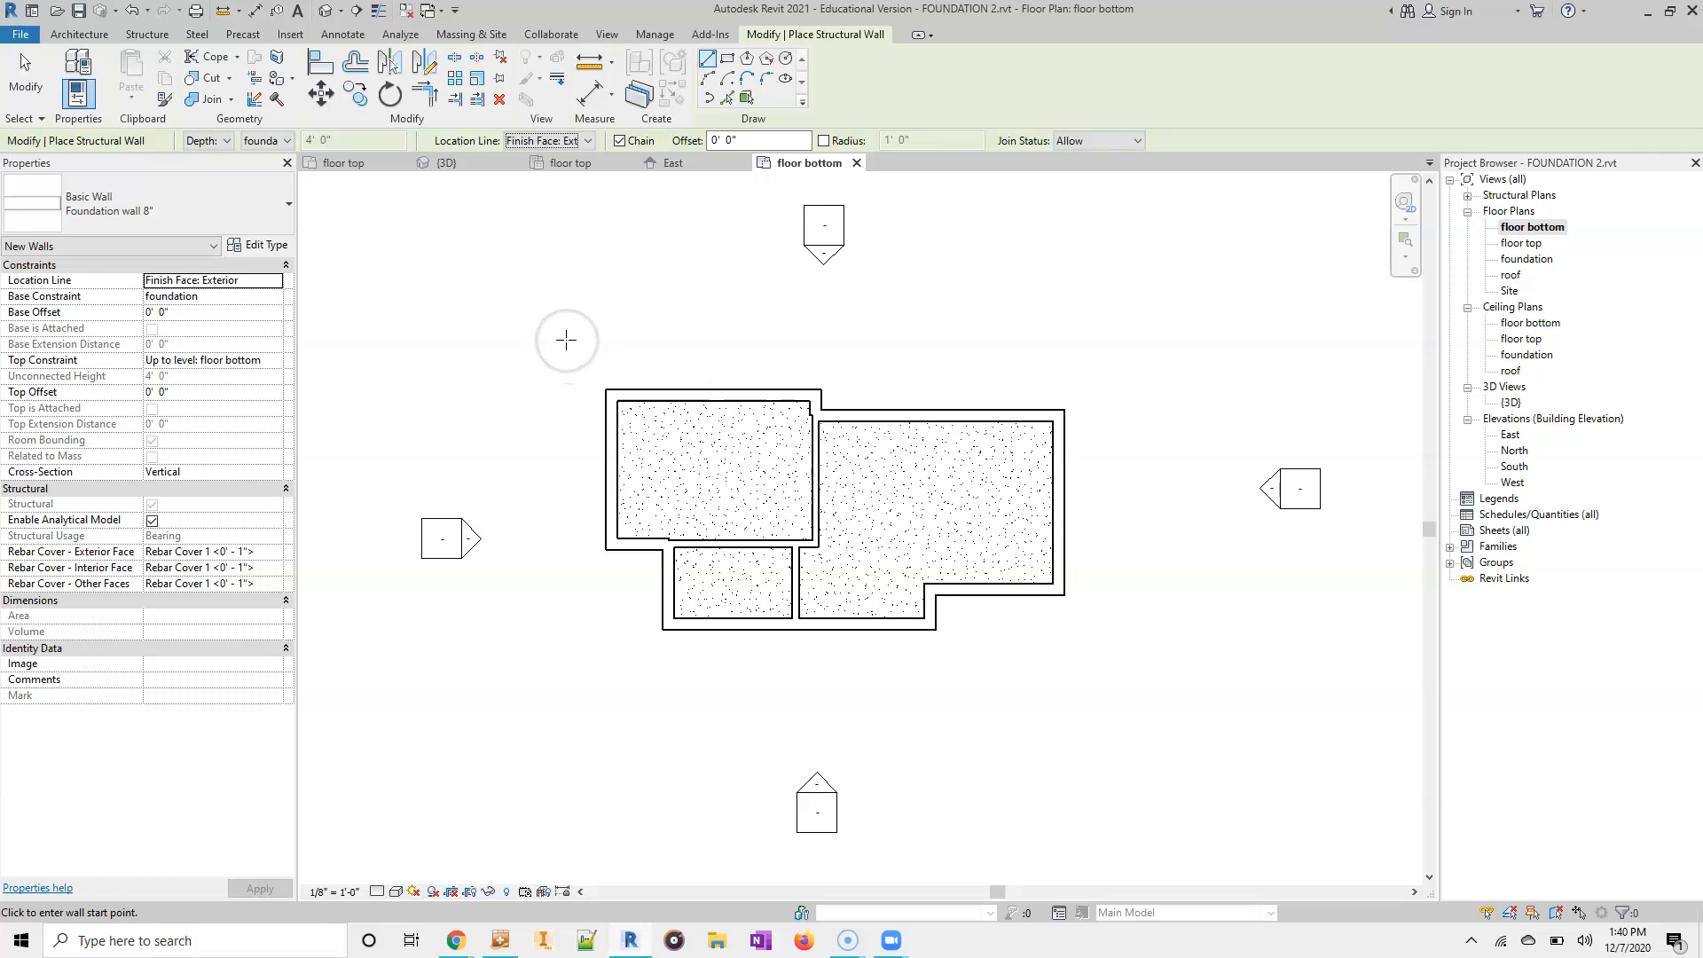
- Draw a closed chain of Foundation wall 8" structural walls along the outer corners of the building's exterior walls
left_click(605, 388)
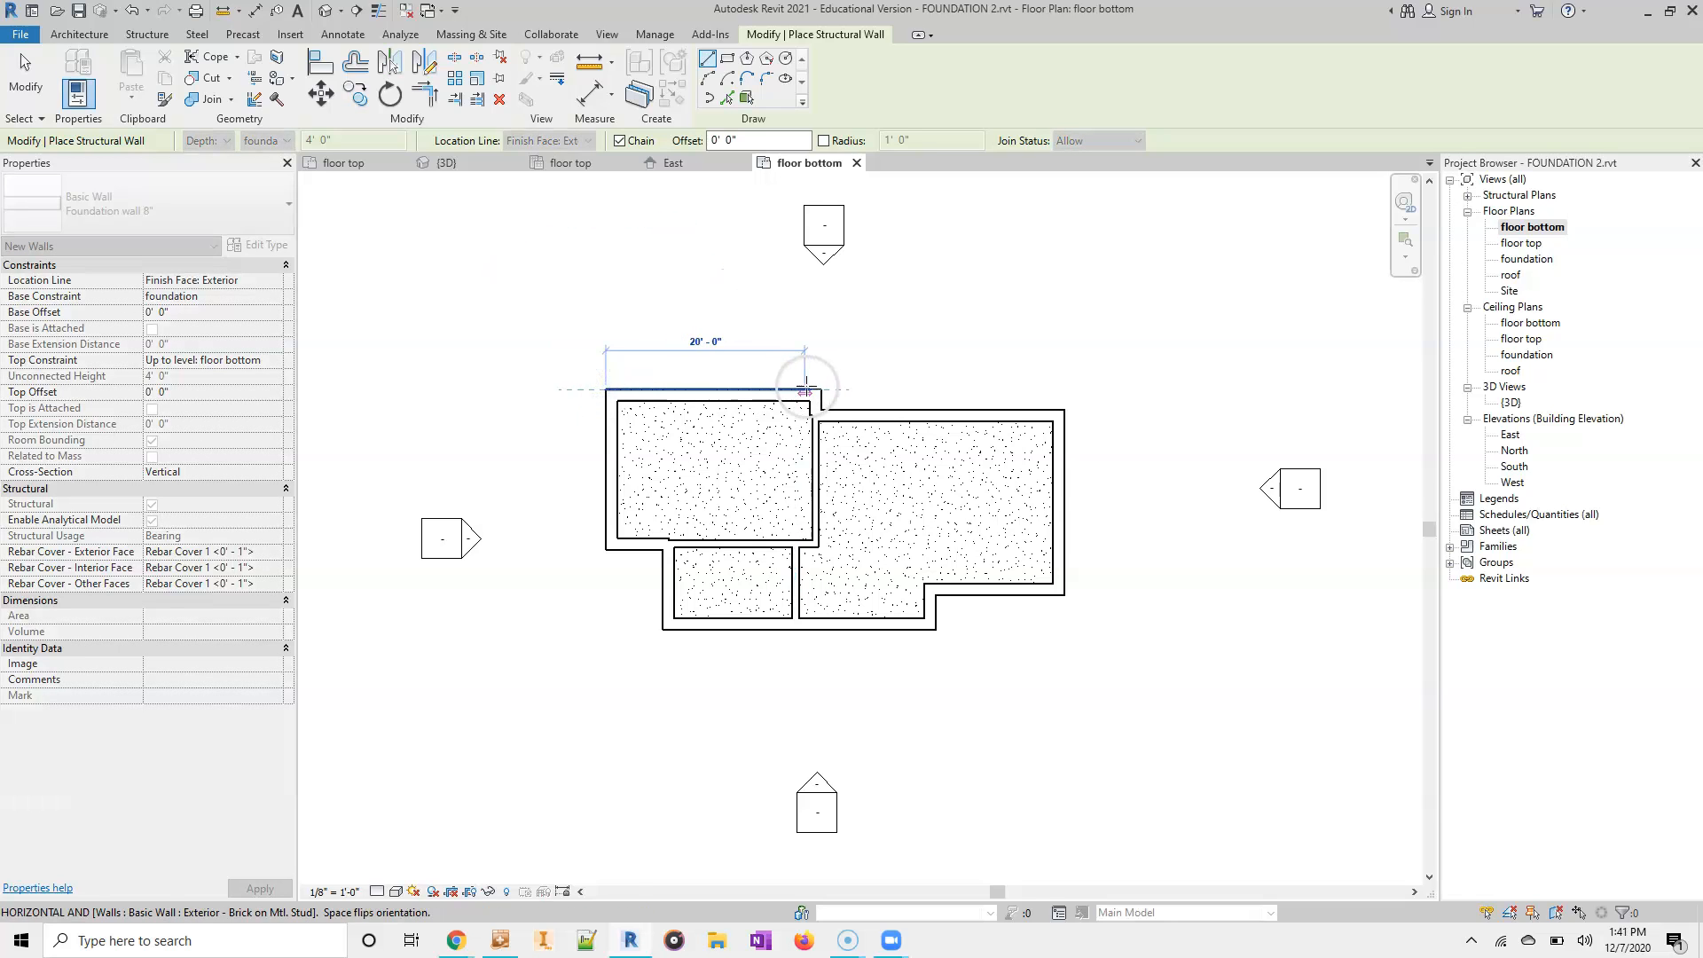
left_click(815, 388)
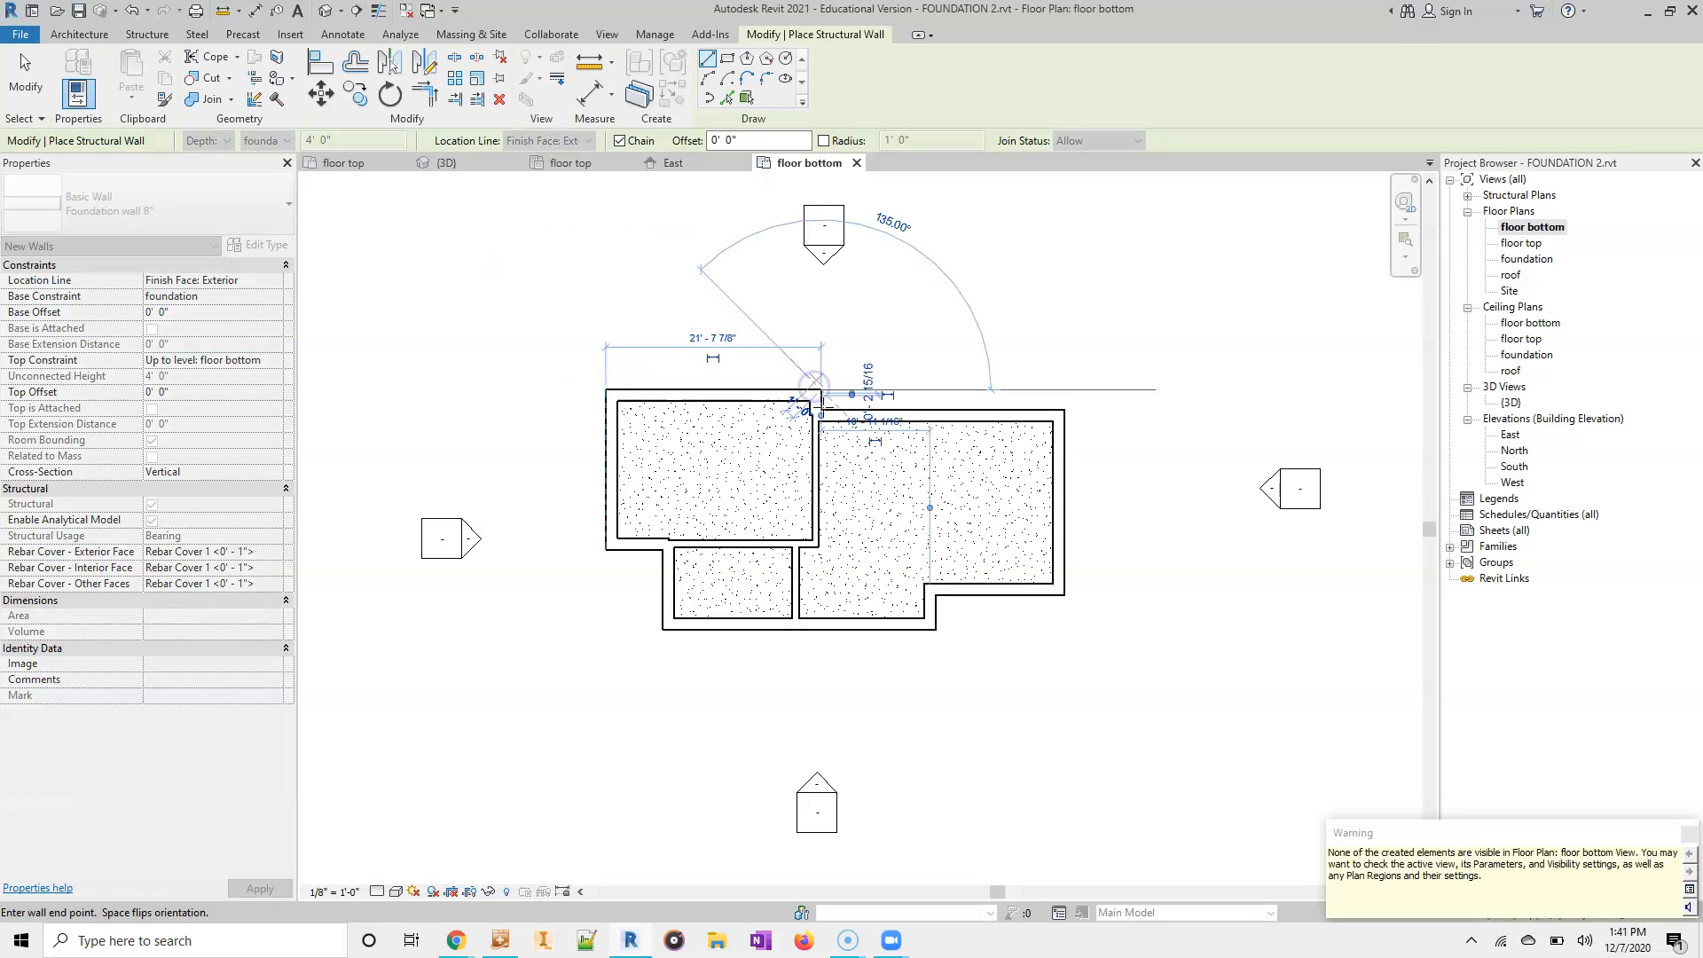
left_click(822, 409)
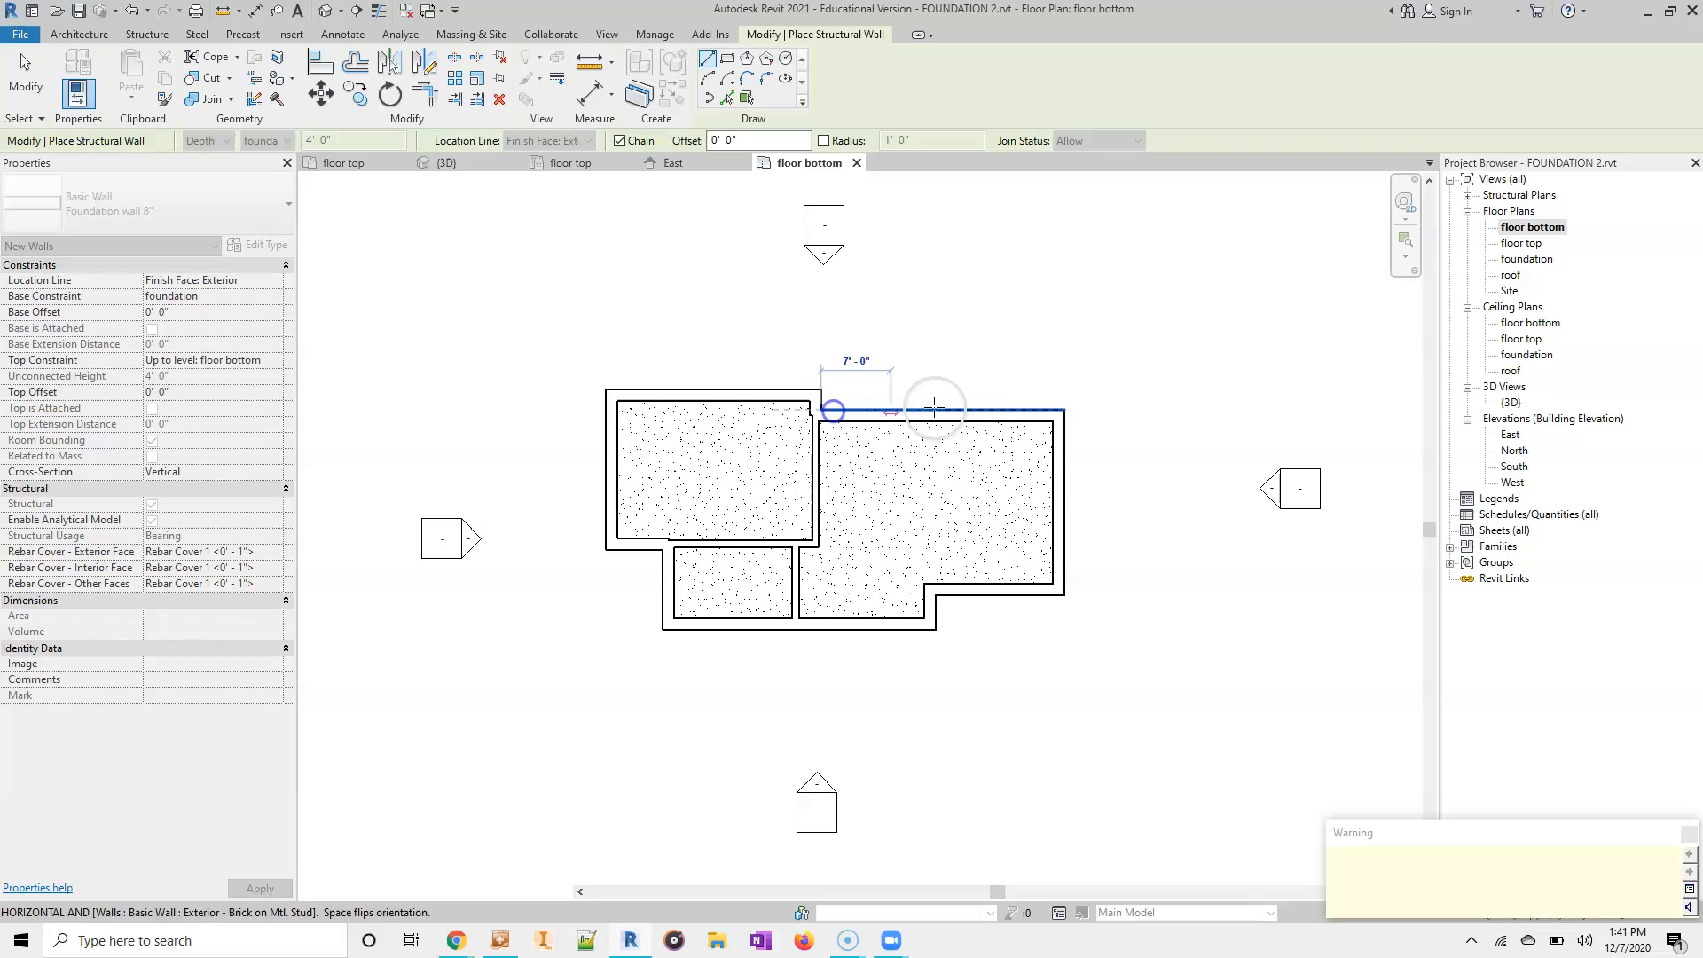
left_click(1064, 409)
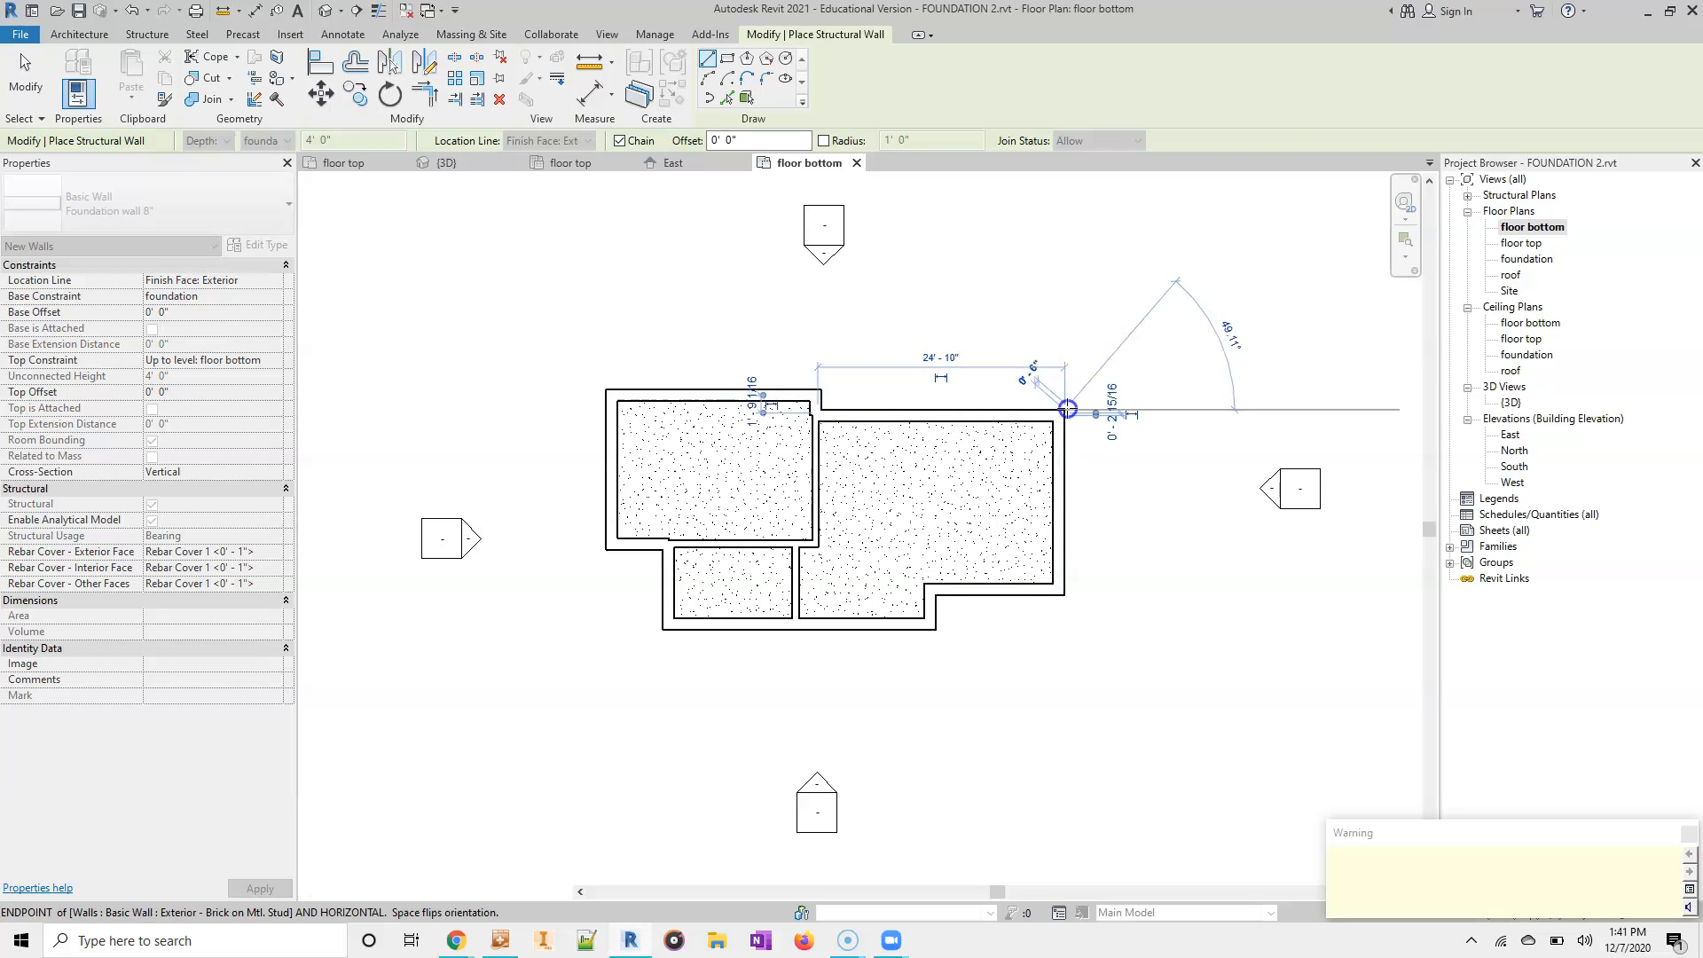
left_click(1065, 596)
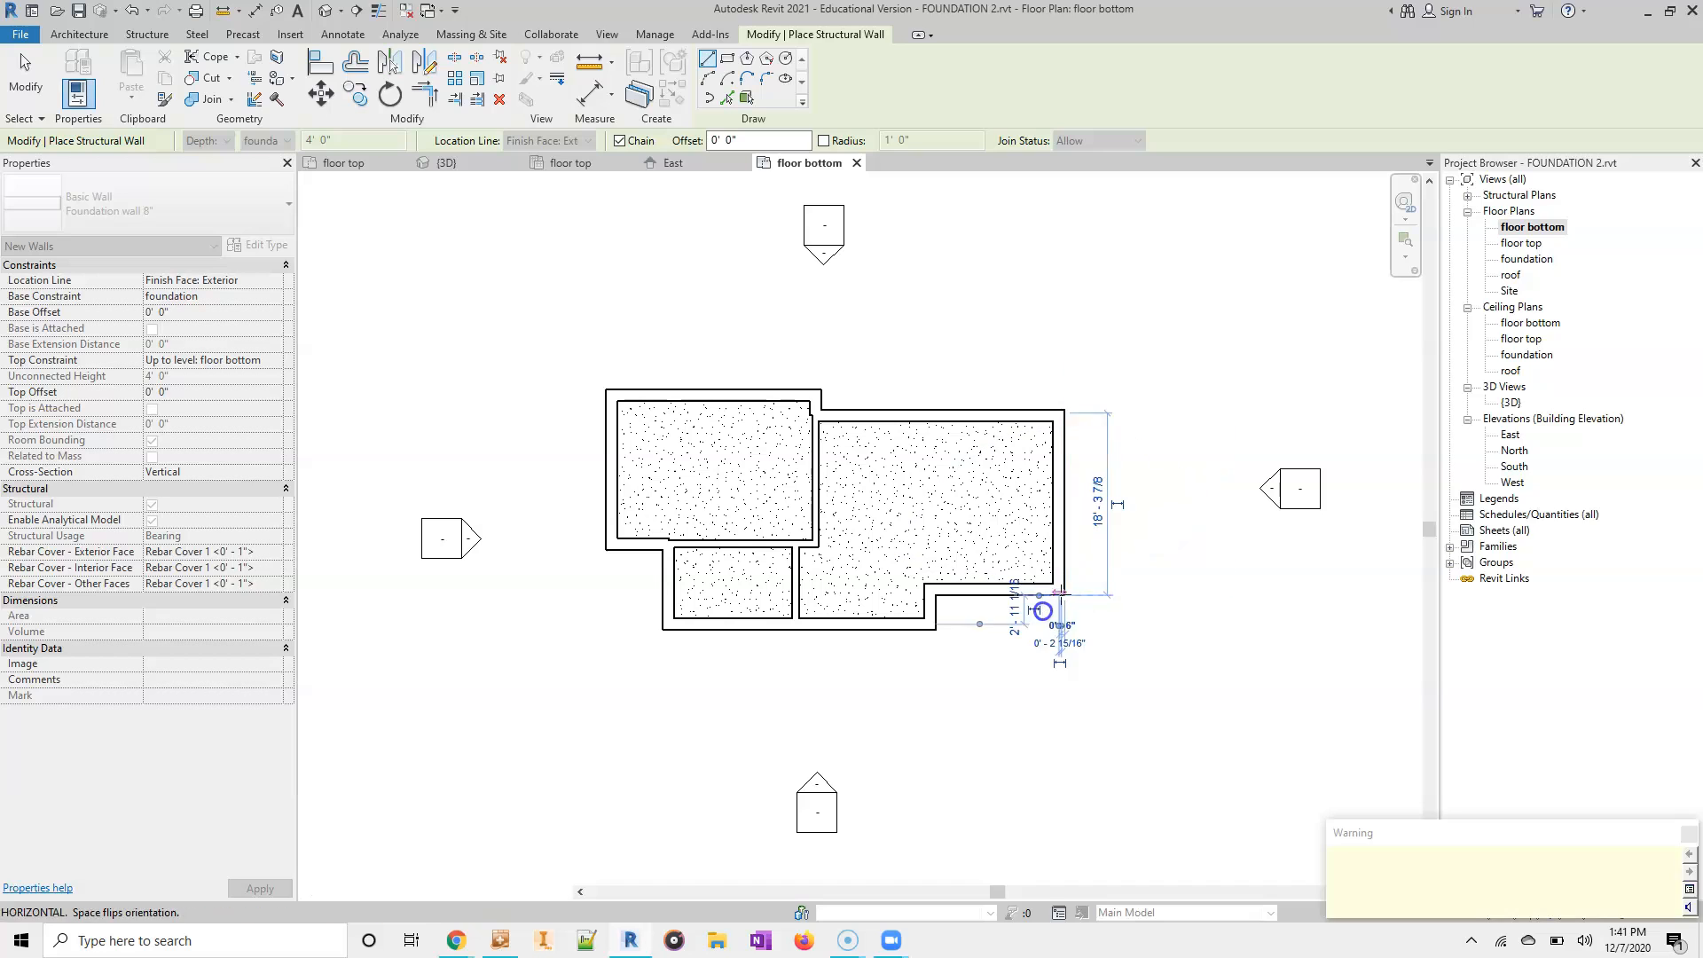
left_click(934, 595)
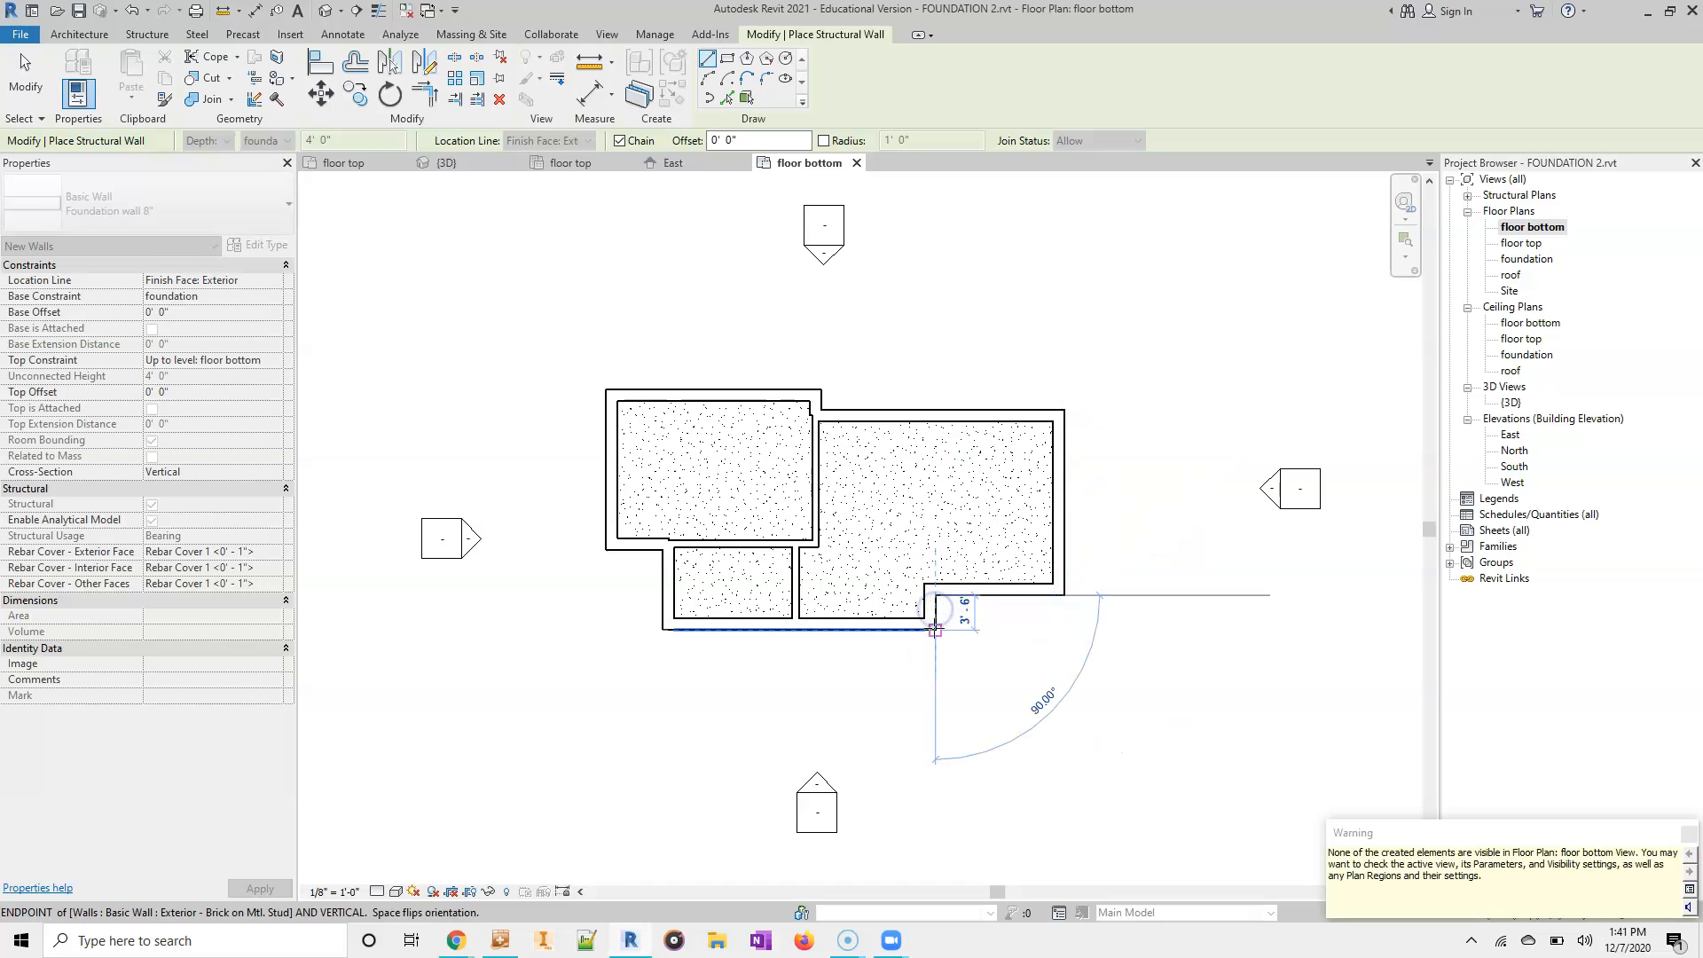
left_click(934, 630)
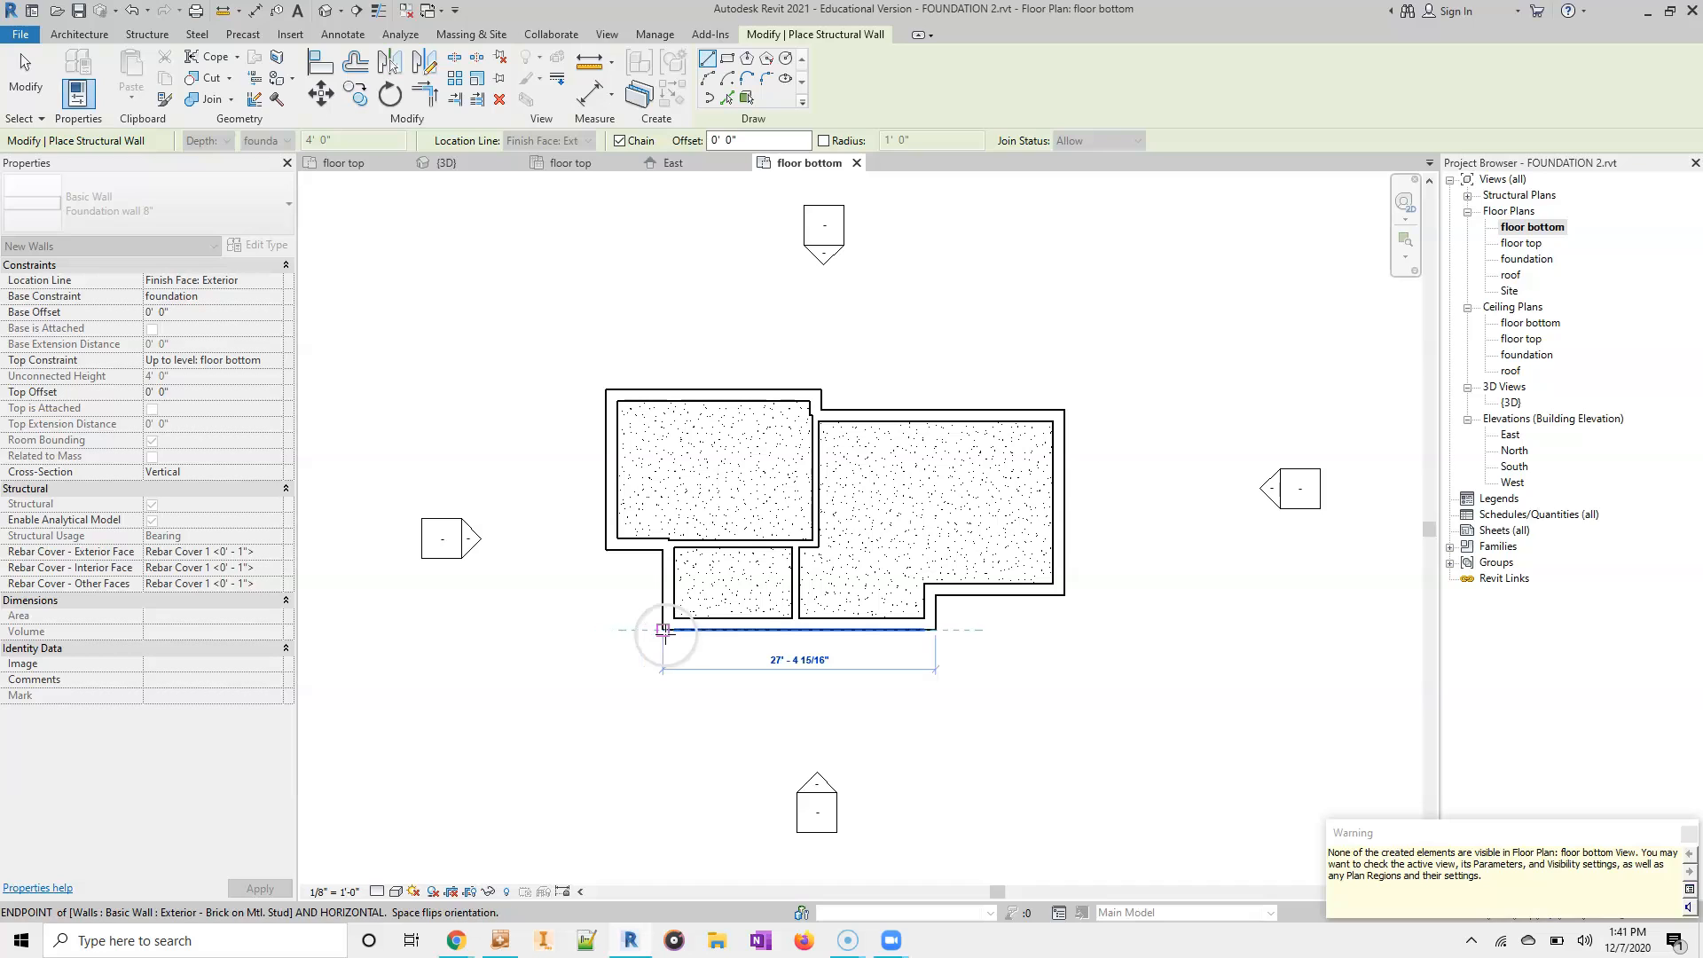
left_click(660, 631)
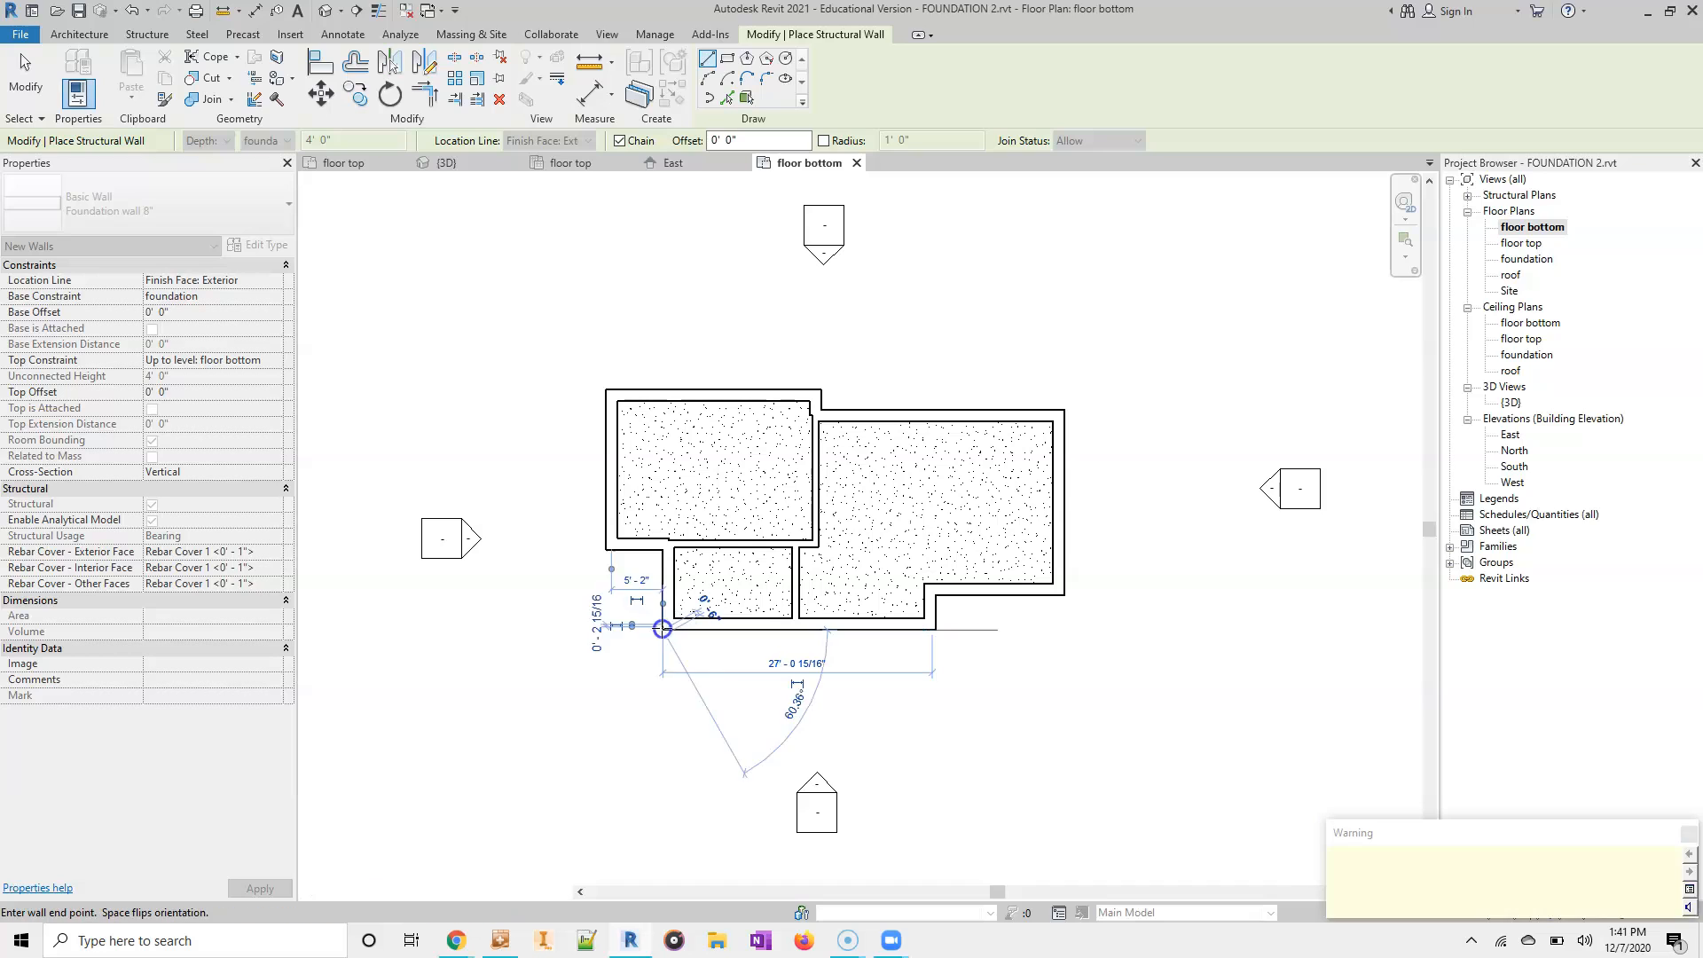
left_click(663, 550)
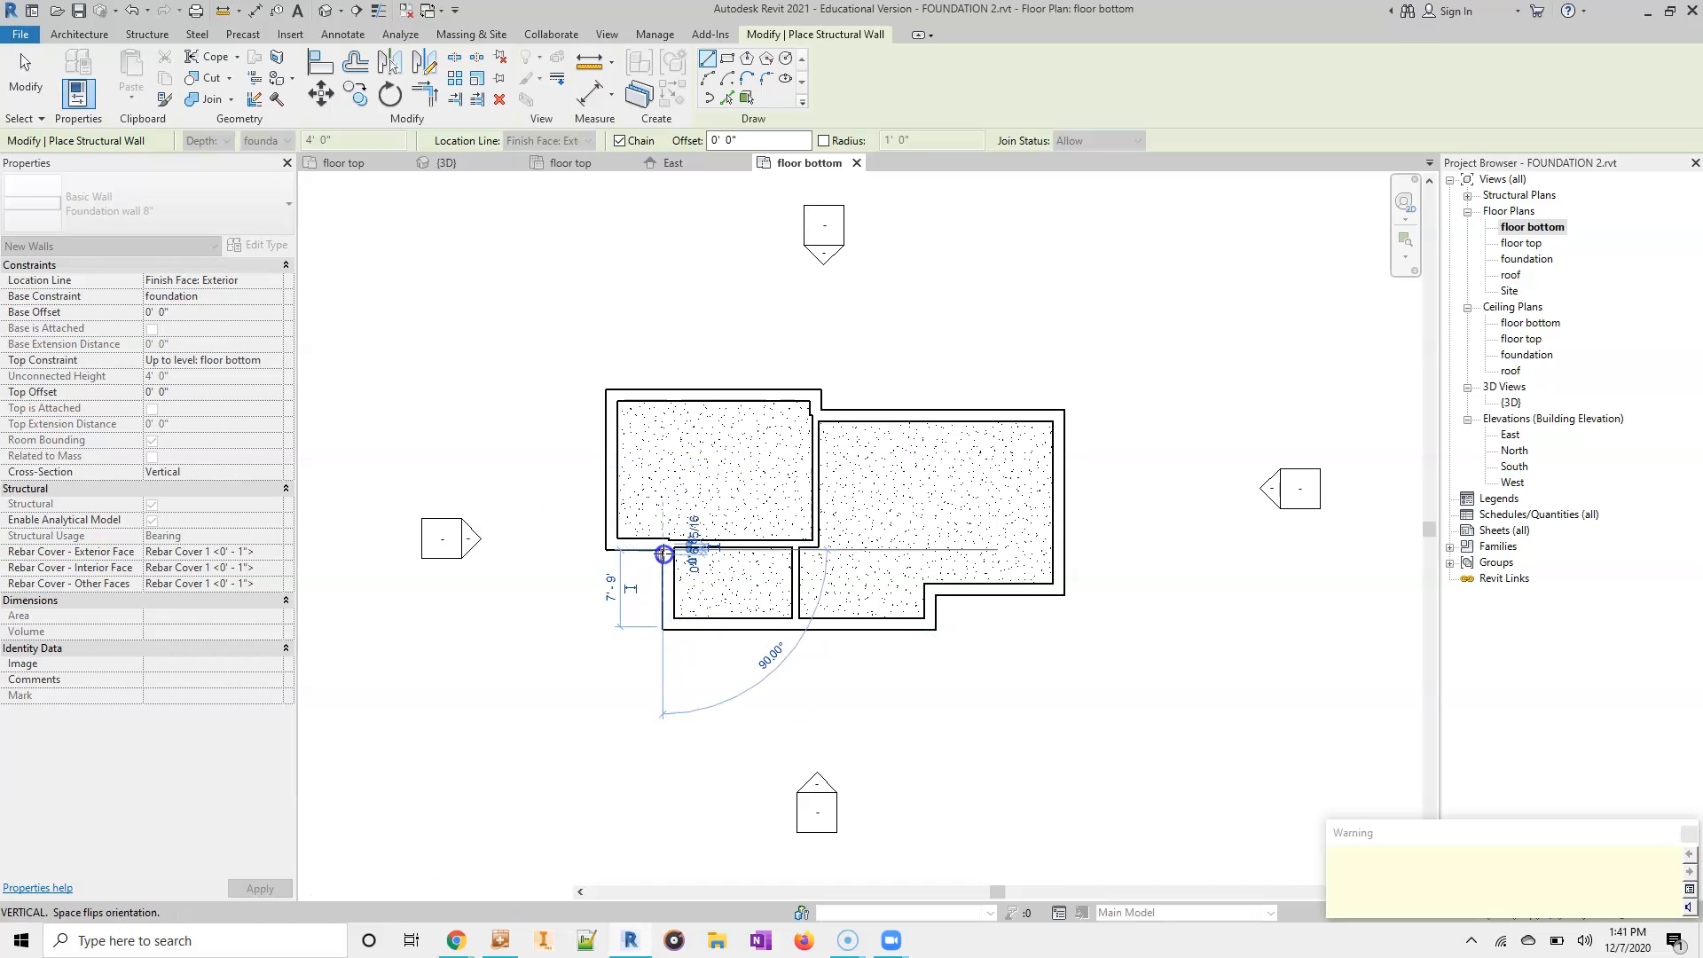
left_click(606, 550)
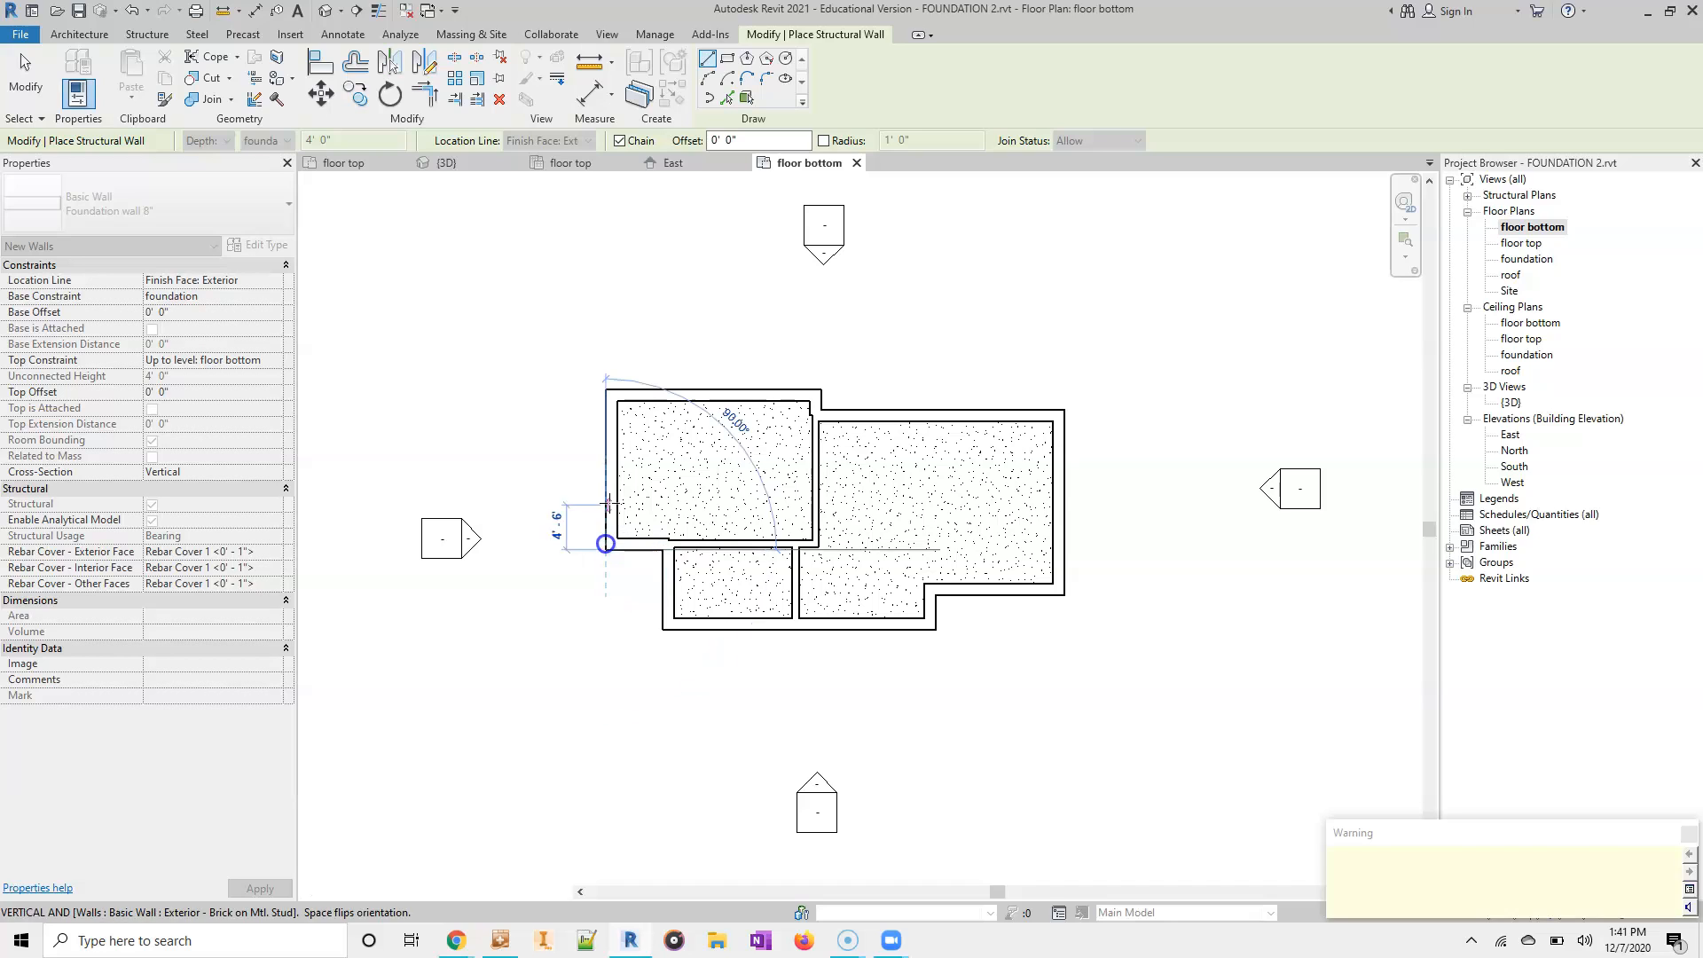
left_click(606, 389)
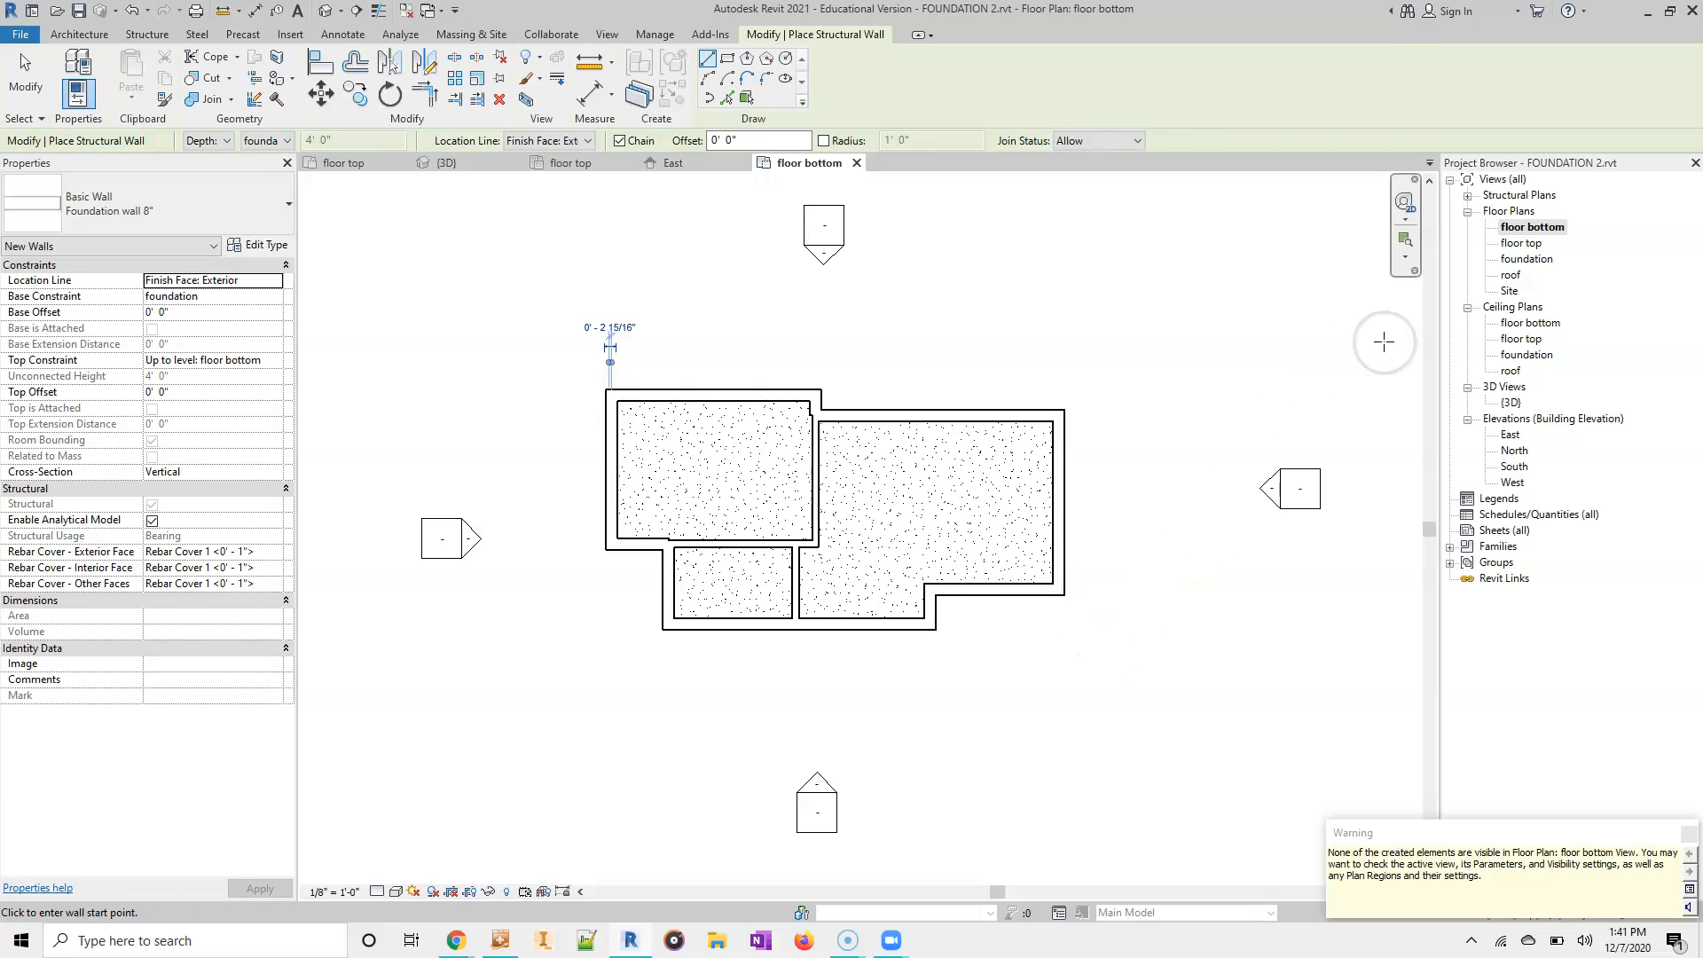
- In the 3D view, start a structural wall foundation and duplicate the Bearing Footing - 36" x 12" type as Foundation footing 16"
left_click(1510, 403)
double_click(1510, 403)
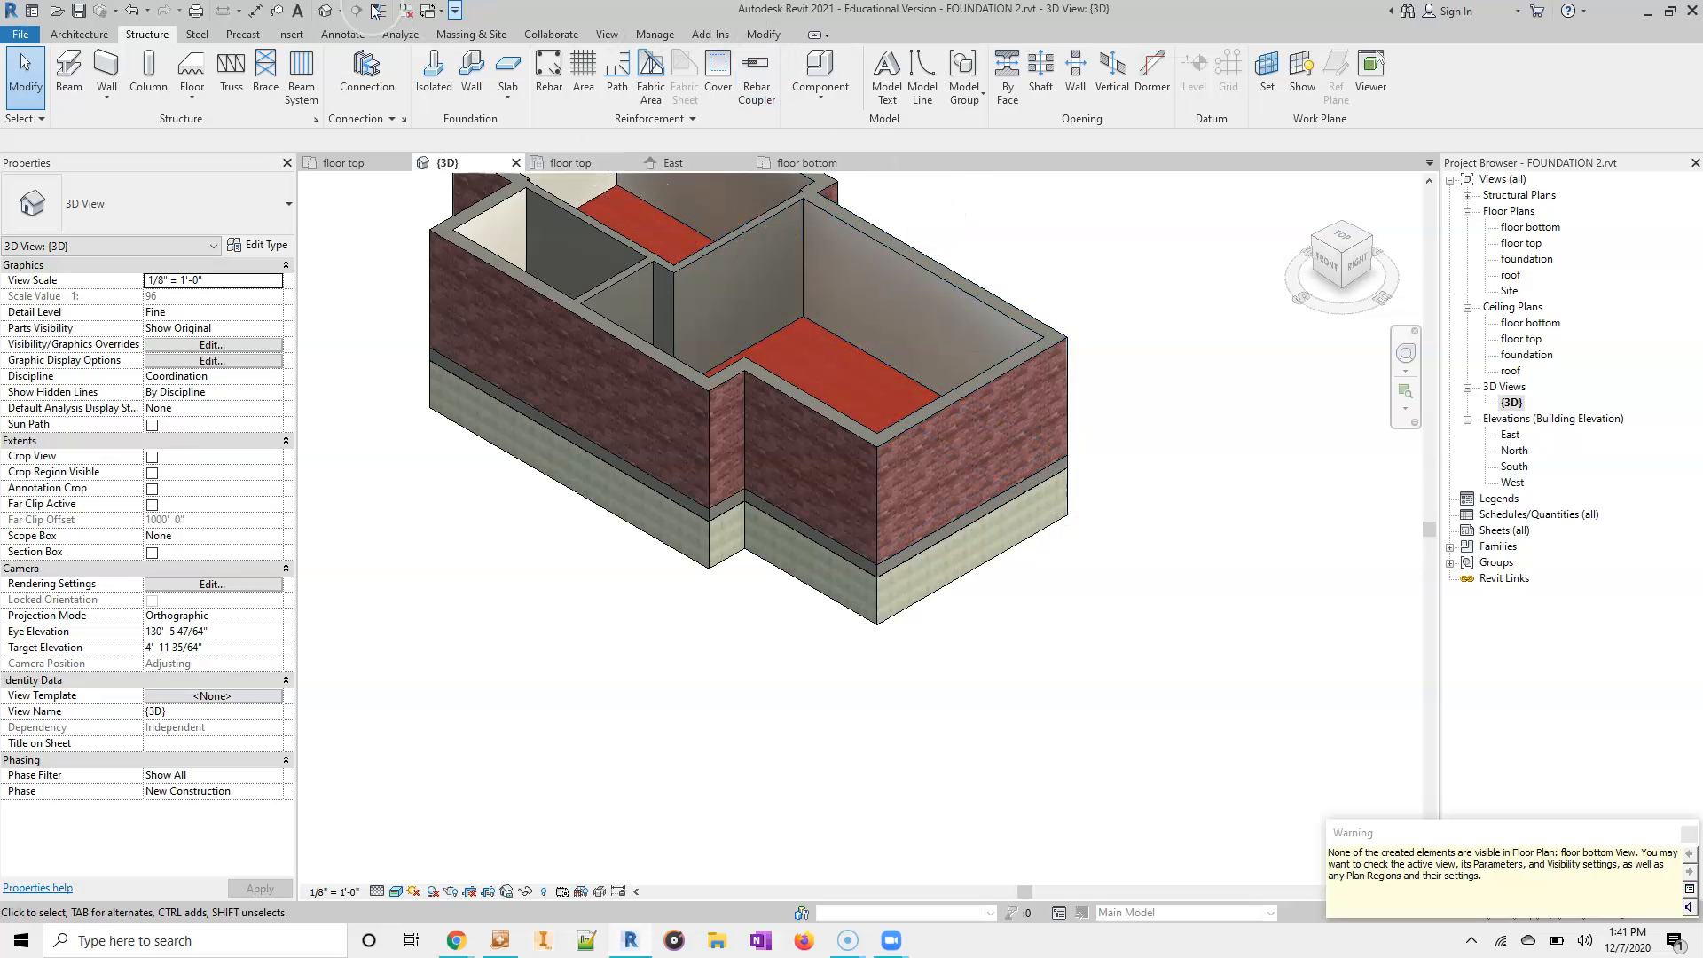
left_click(471, 92)
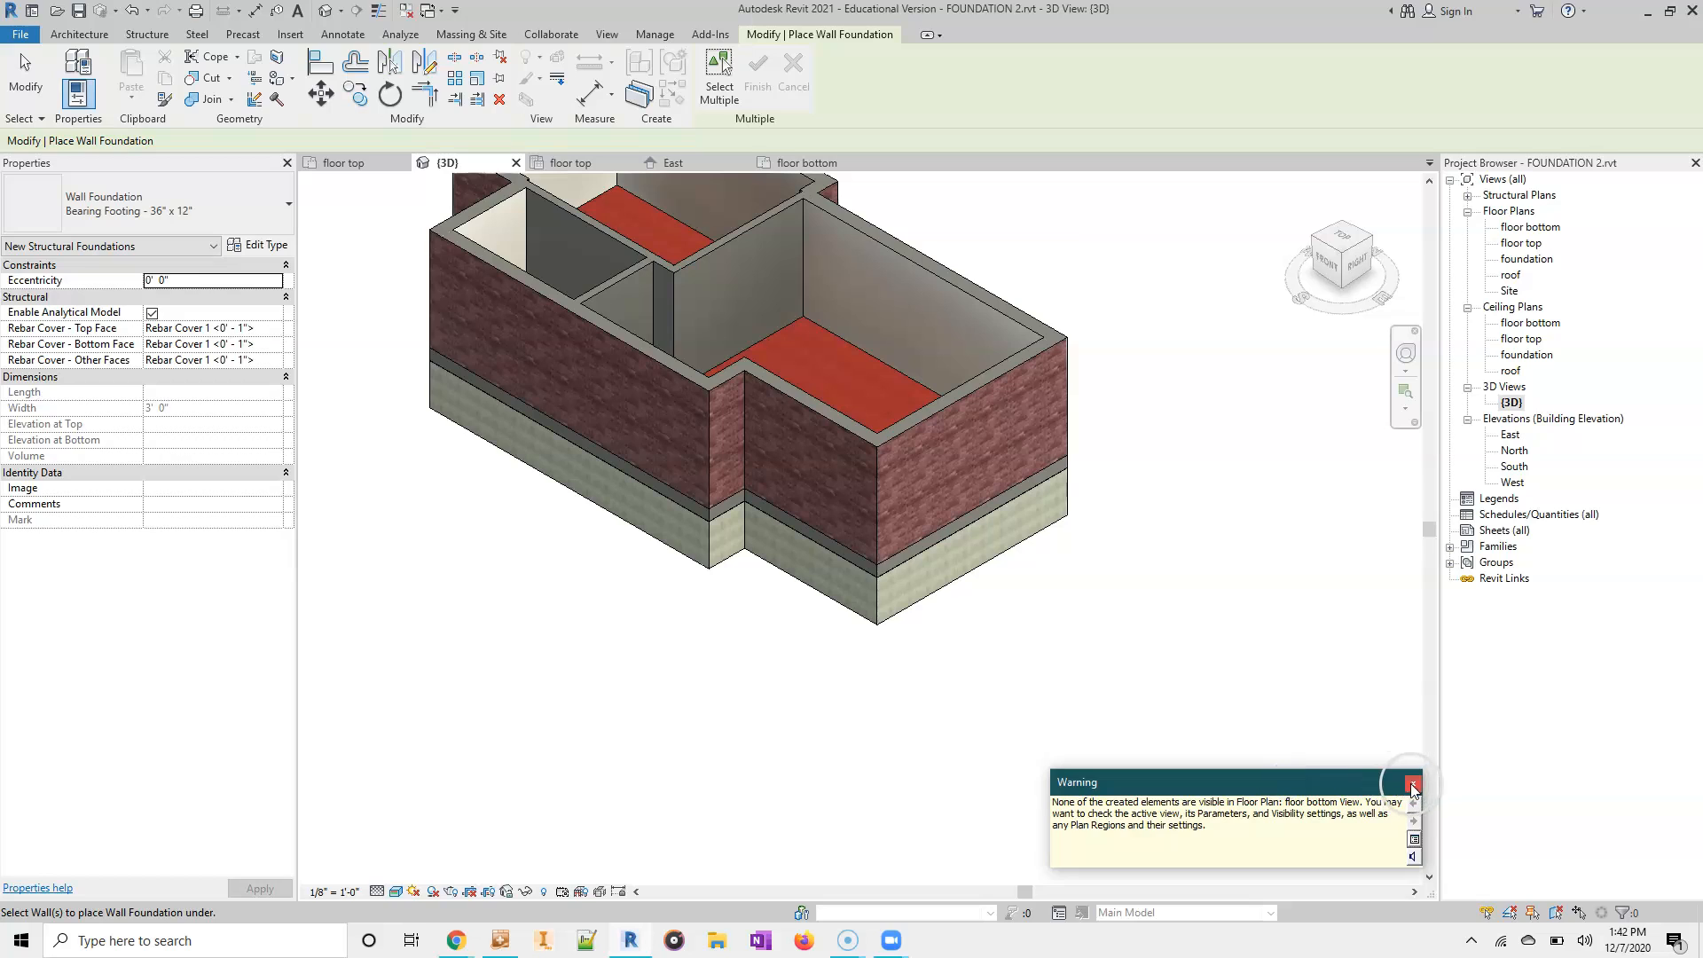
left_click(1412, 786)
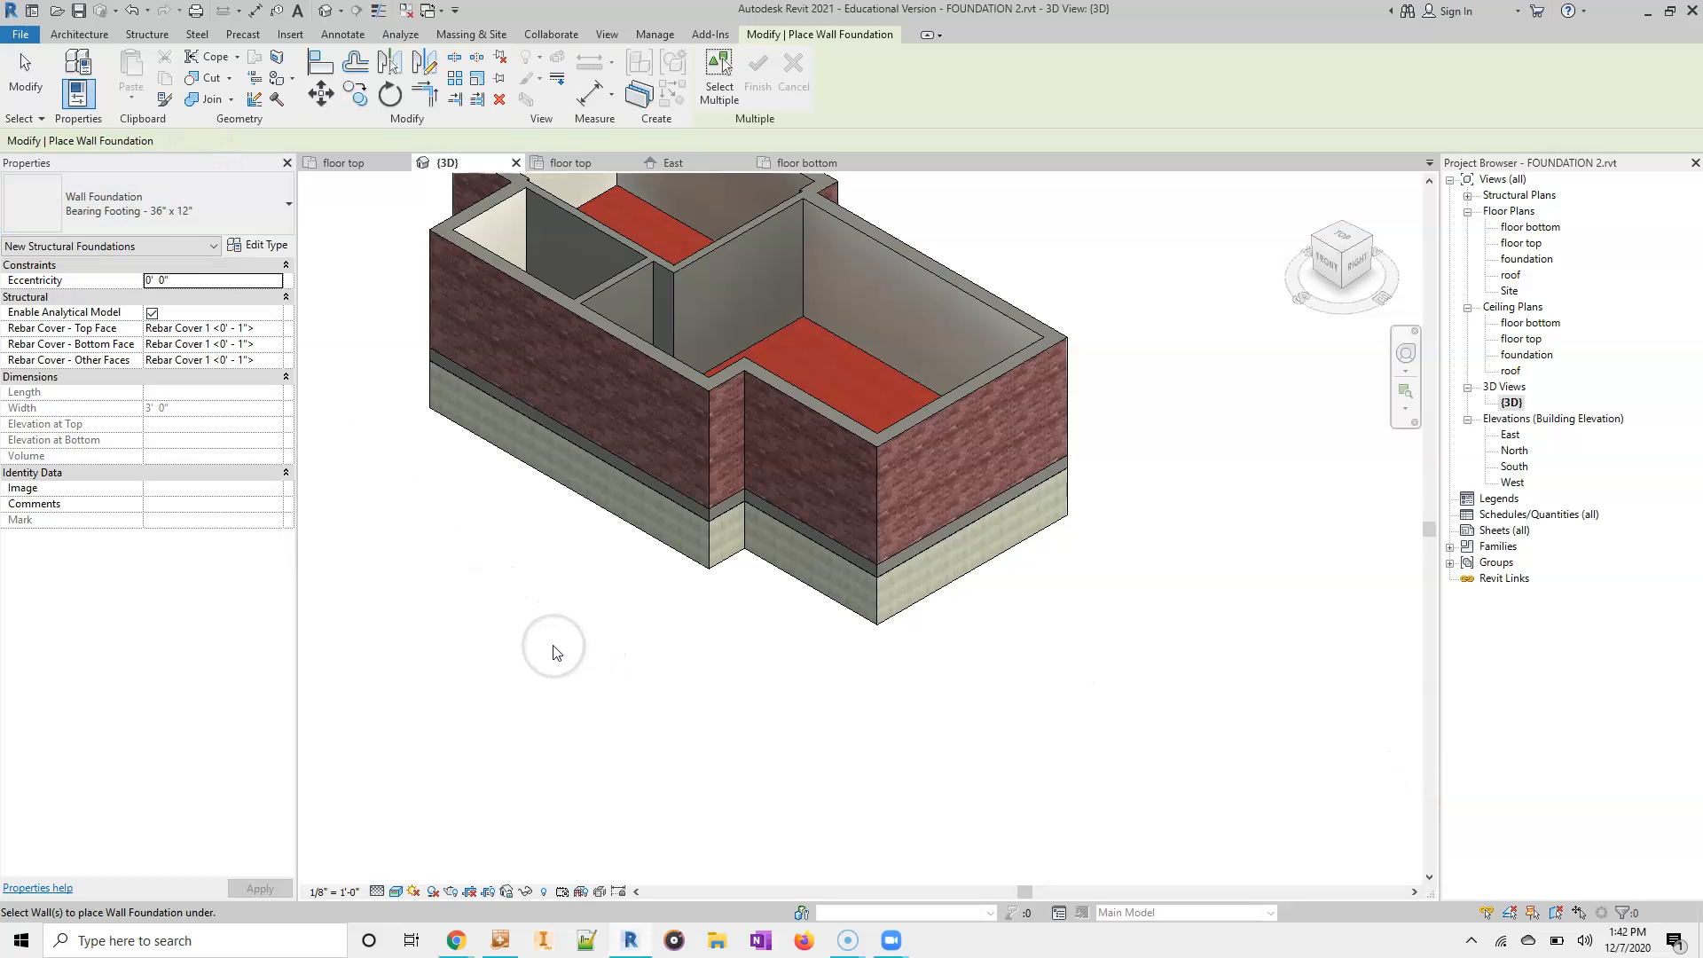
middle_click_drag(609, 639, 614, 205, "shift")
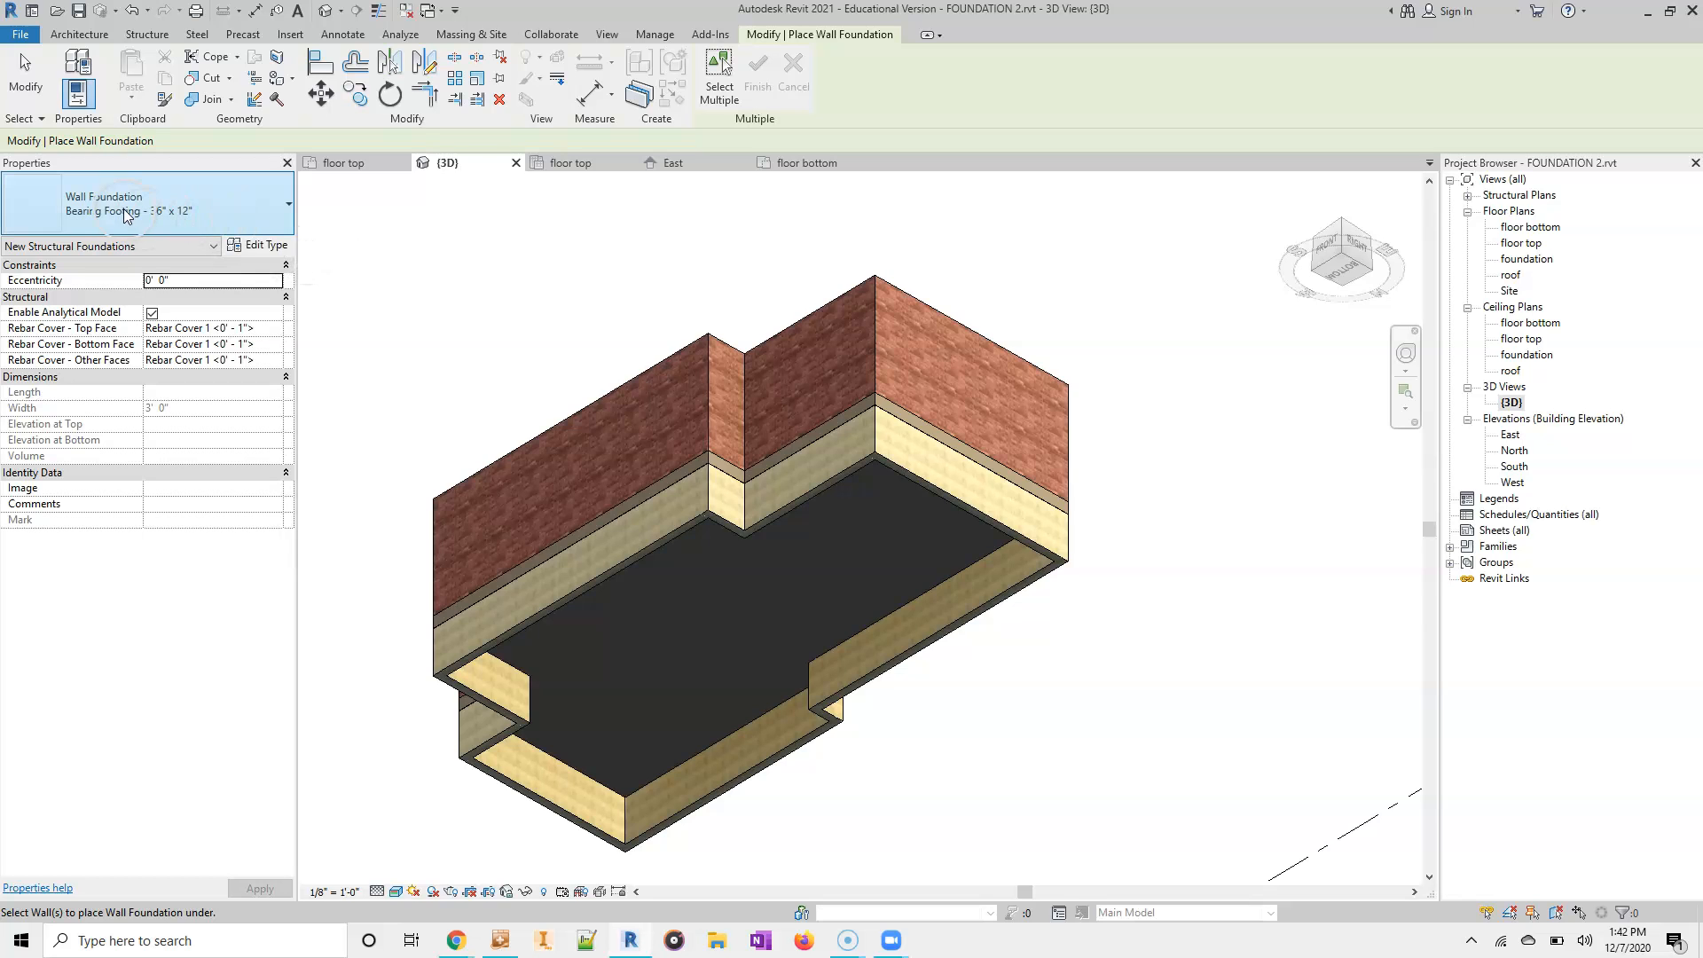
left_click(265, 245)
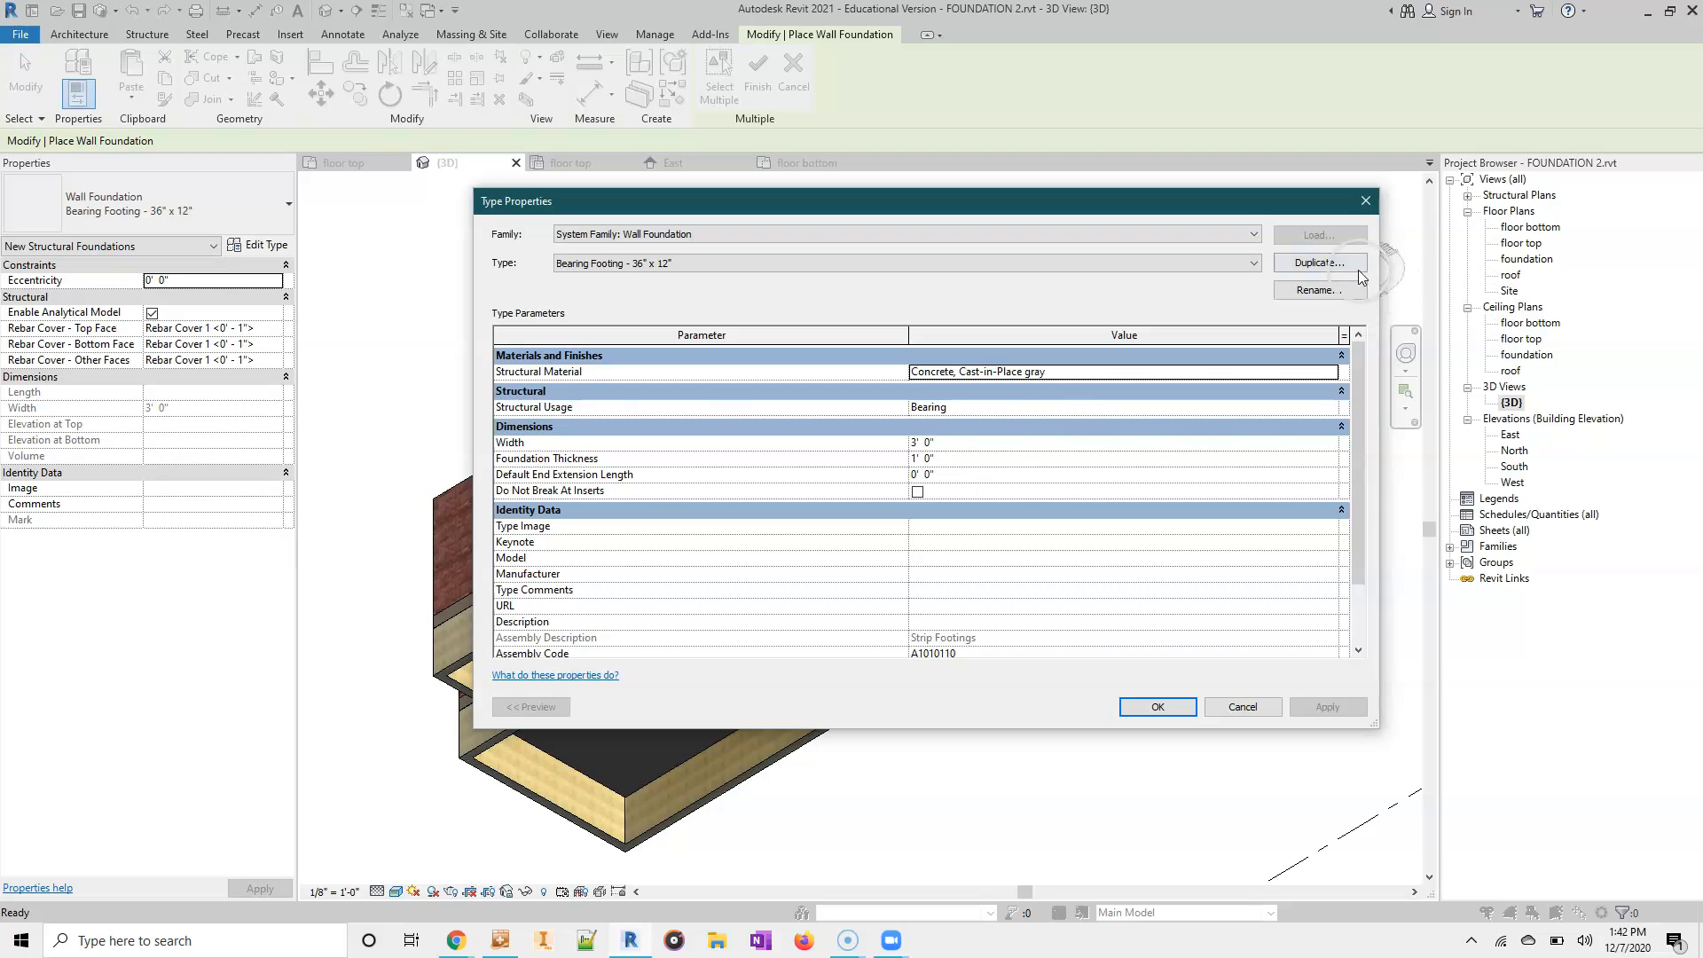
left_click(1338, 265)
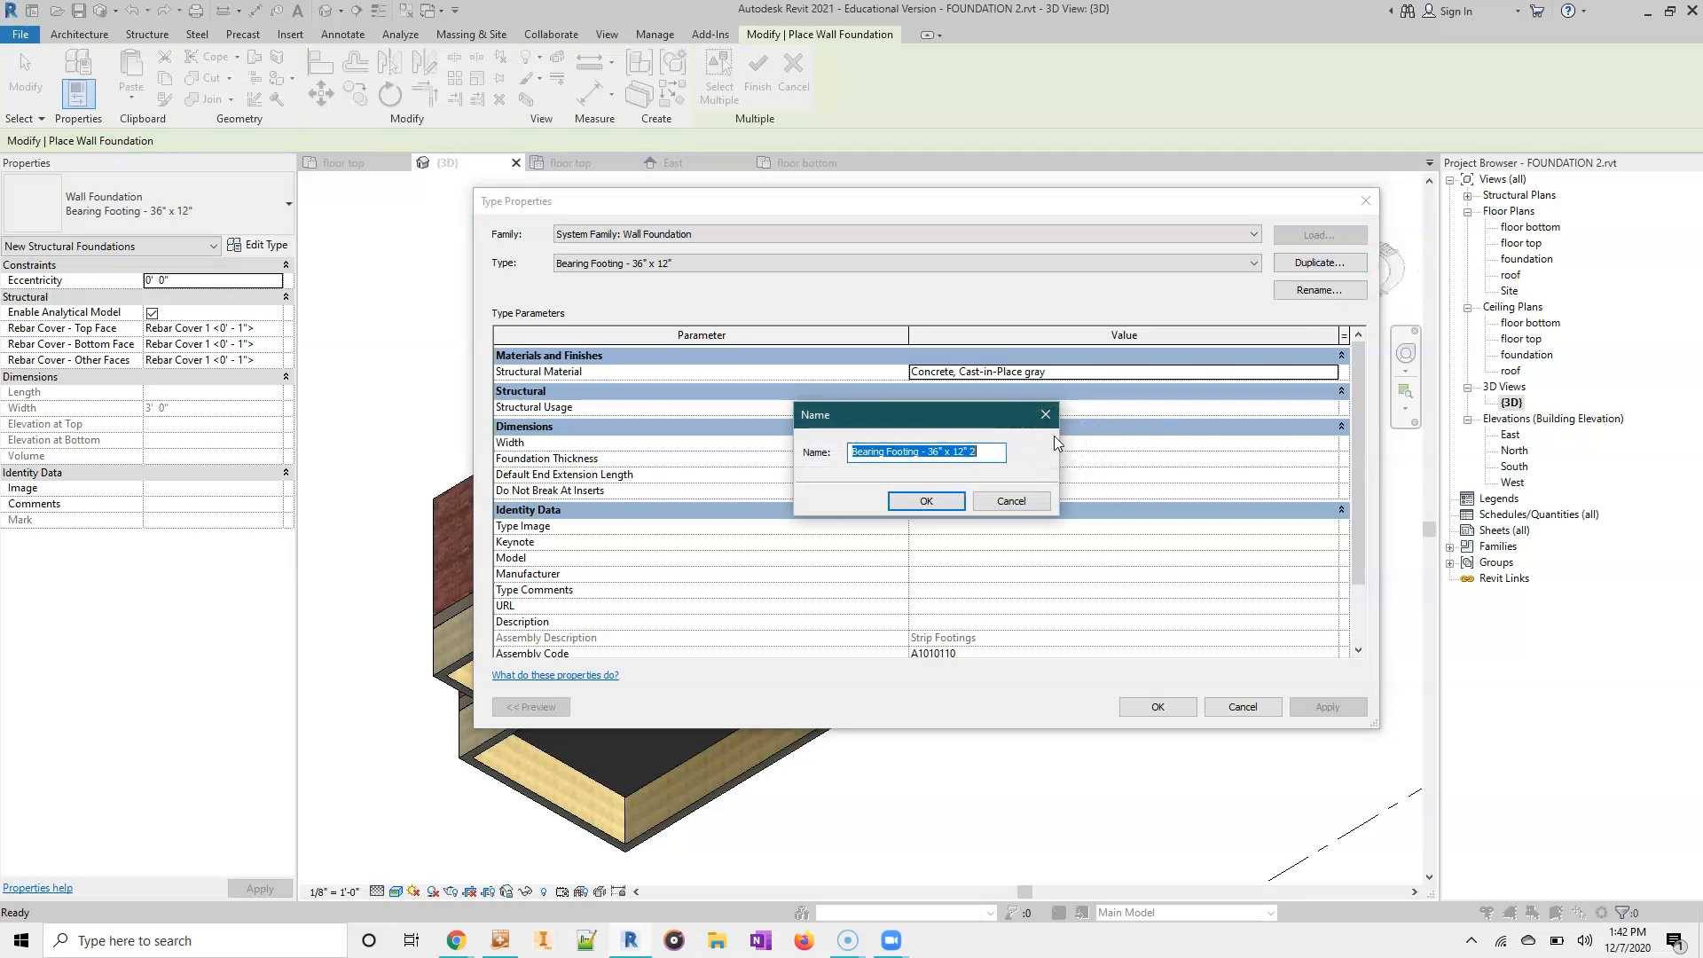
type("foundation footing 16")
left_click(921, 499)
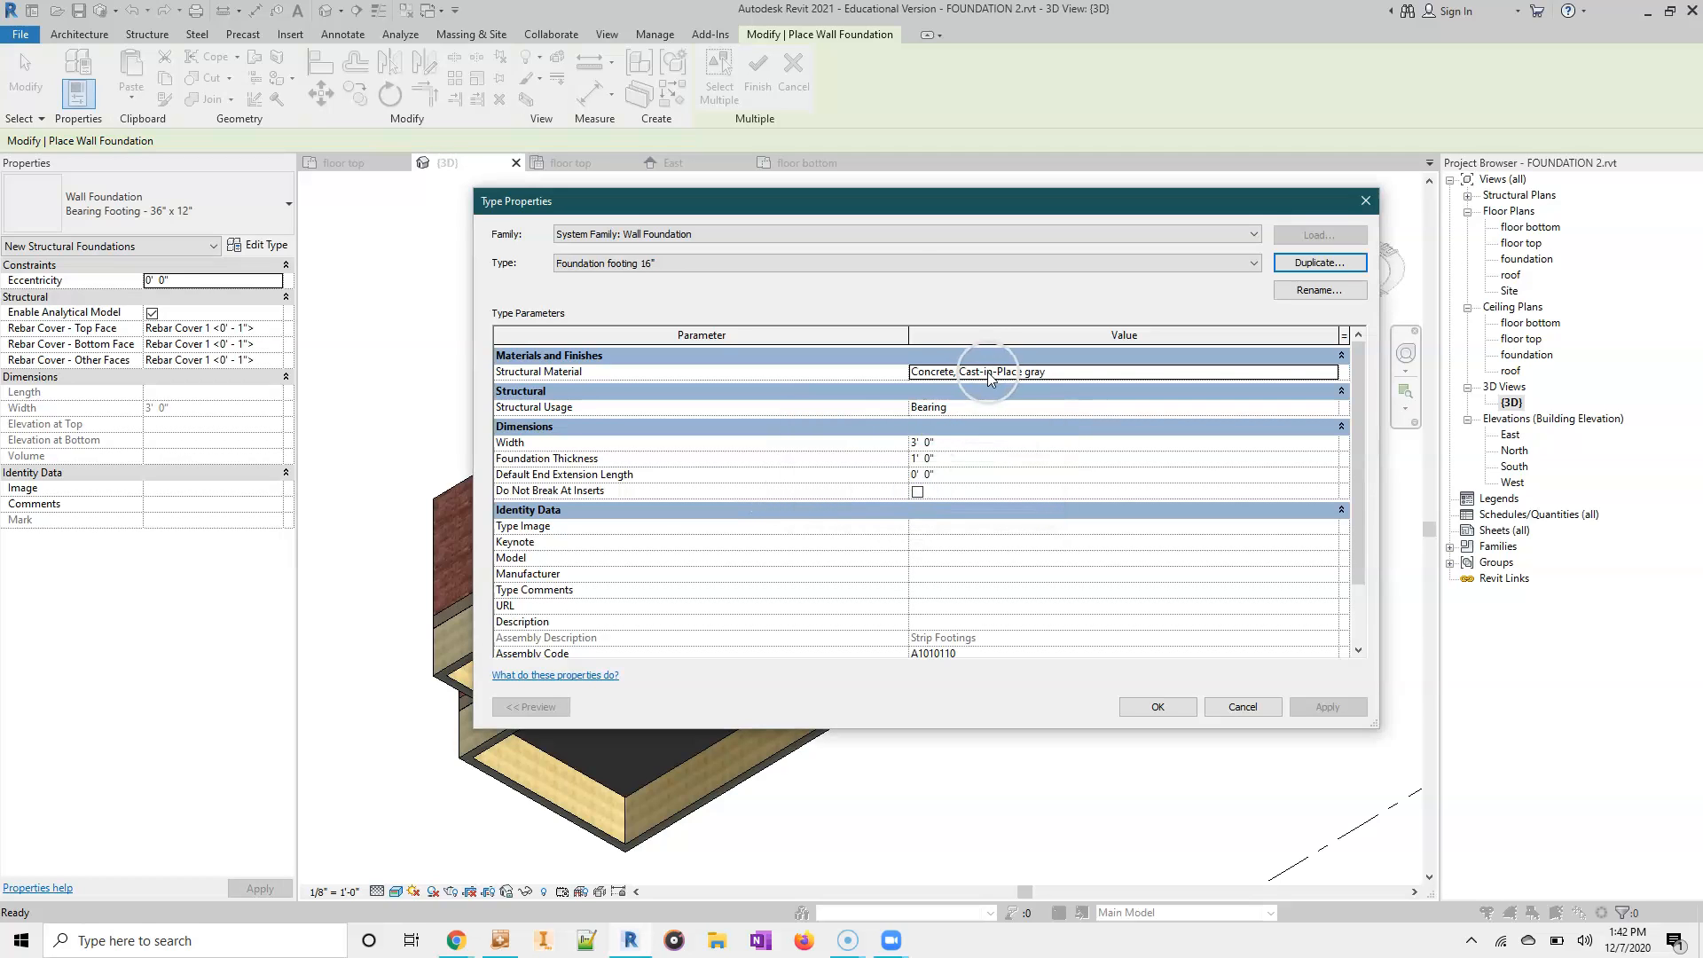
- Set the Foundation footing 16" type's width to 1' 4" and its foundation thickness to 8", and accept the type properties
left_click(915, 444)
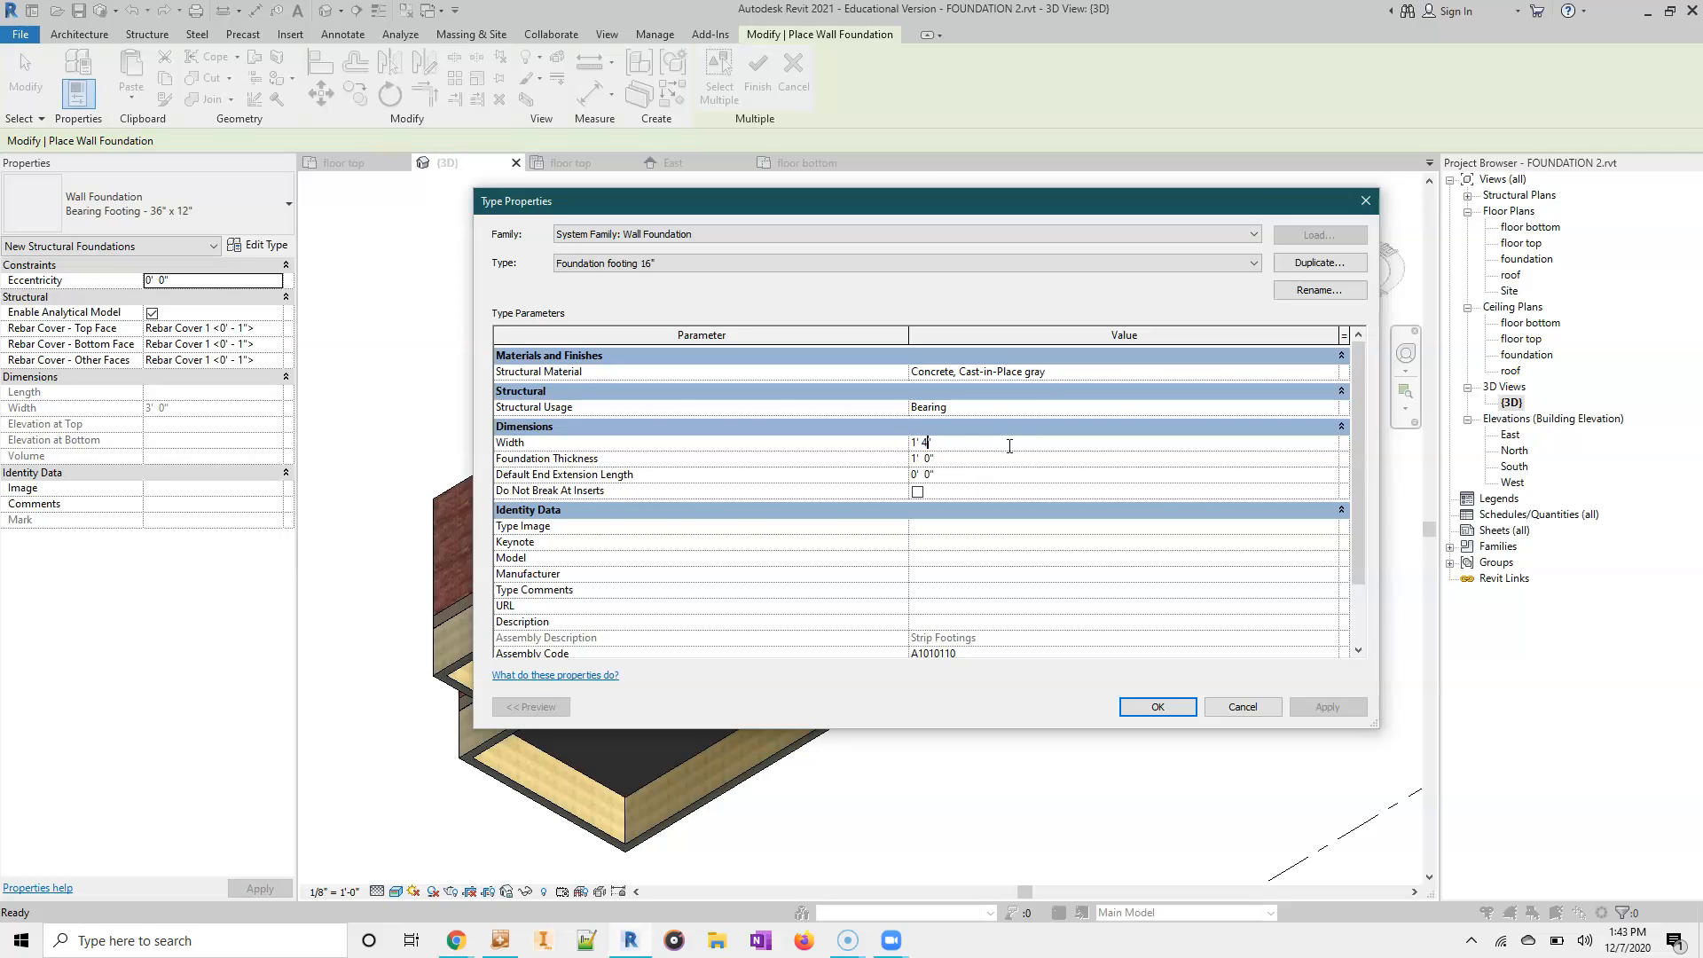
left_click(906, 466)
double_click(911, 461)
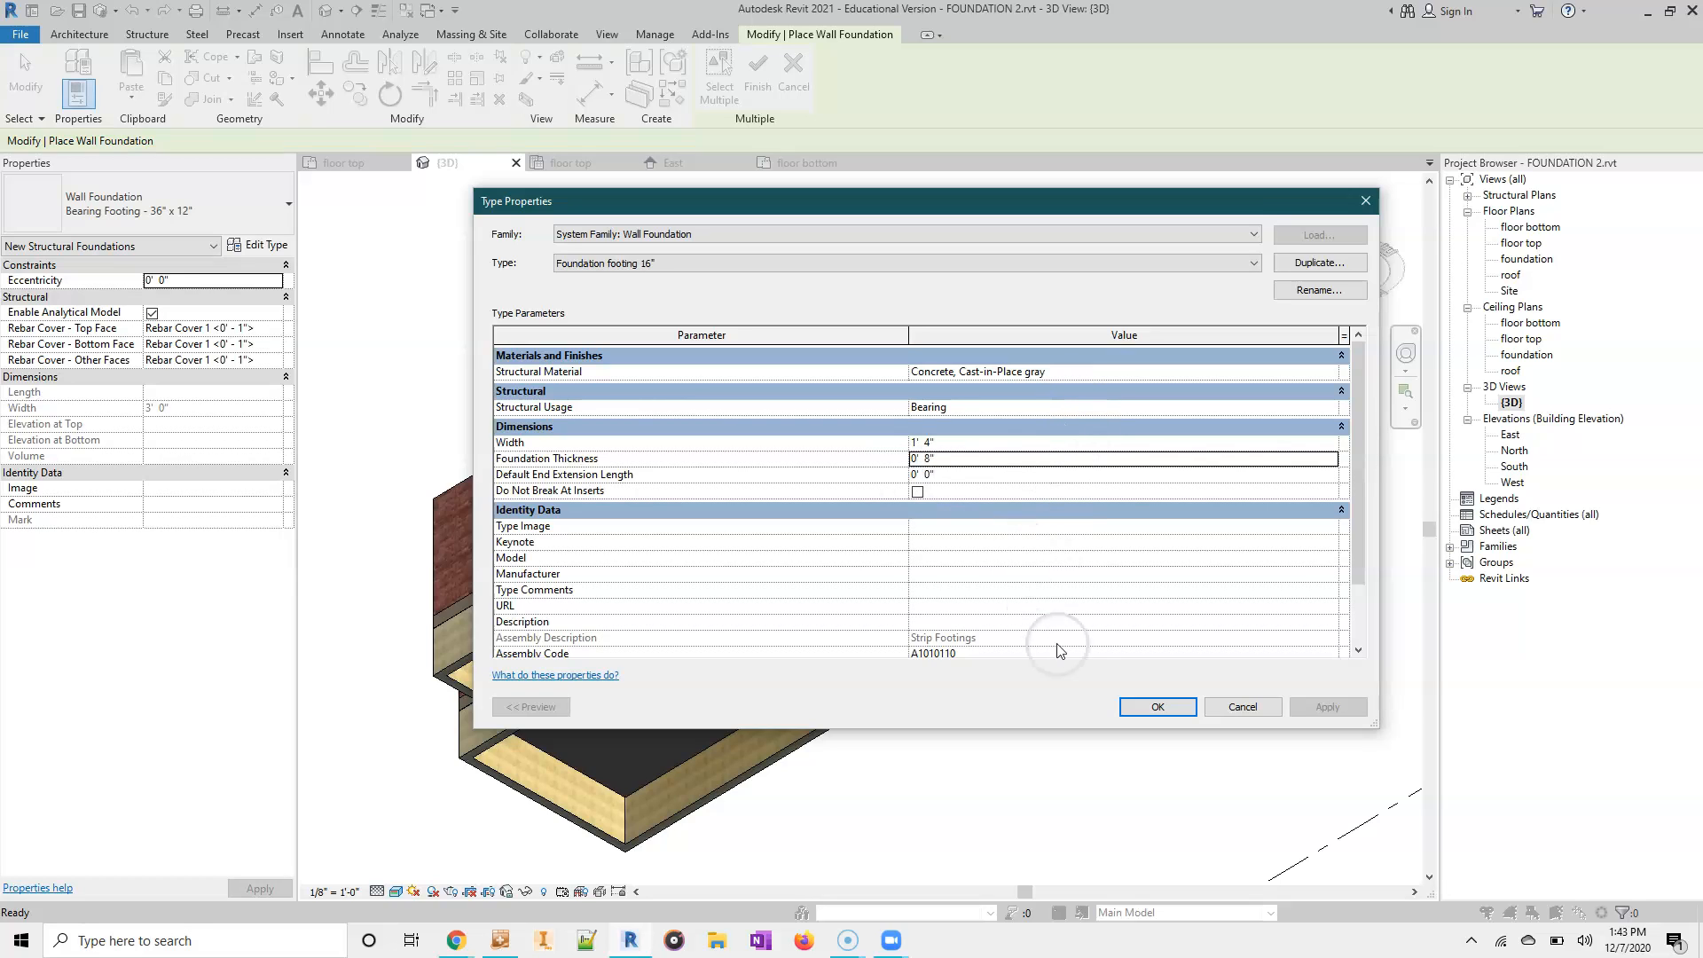
left_click(1158, 707)
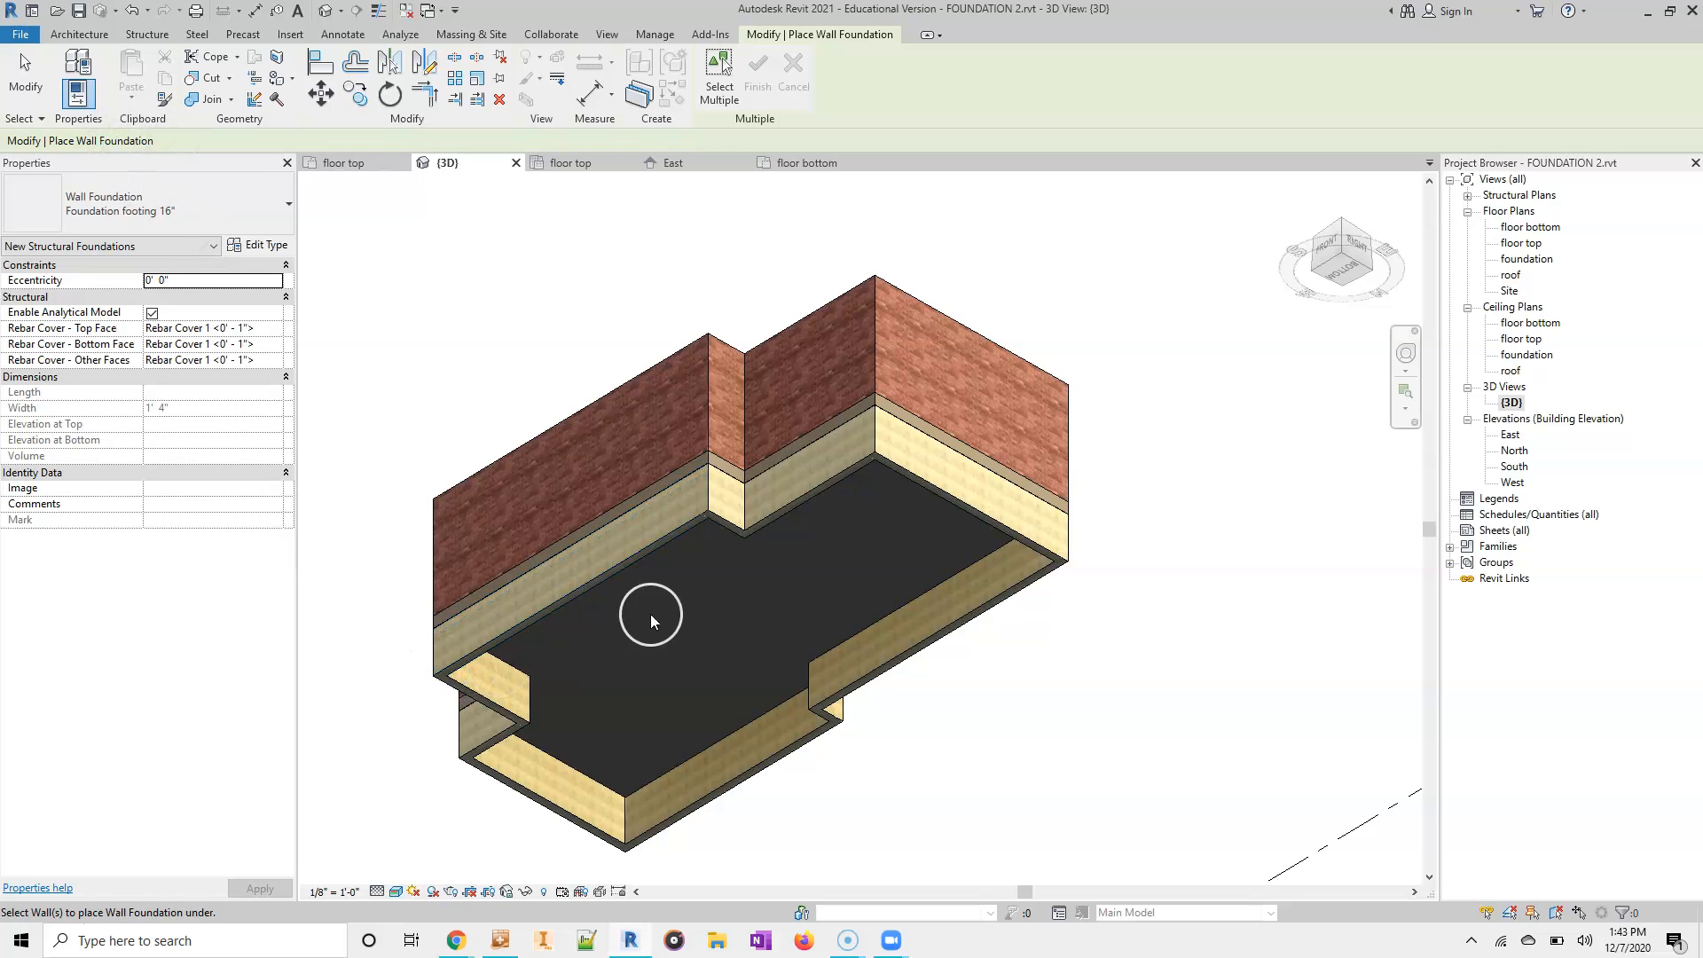
- Place Foundation footing 16" wall foundations beneath the 8" foundation walls around the building's perimeter
left_click(955, 502)
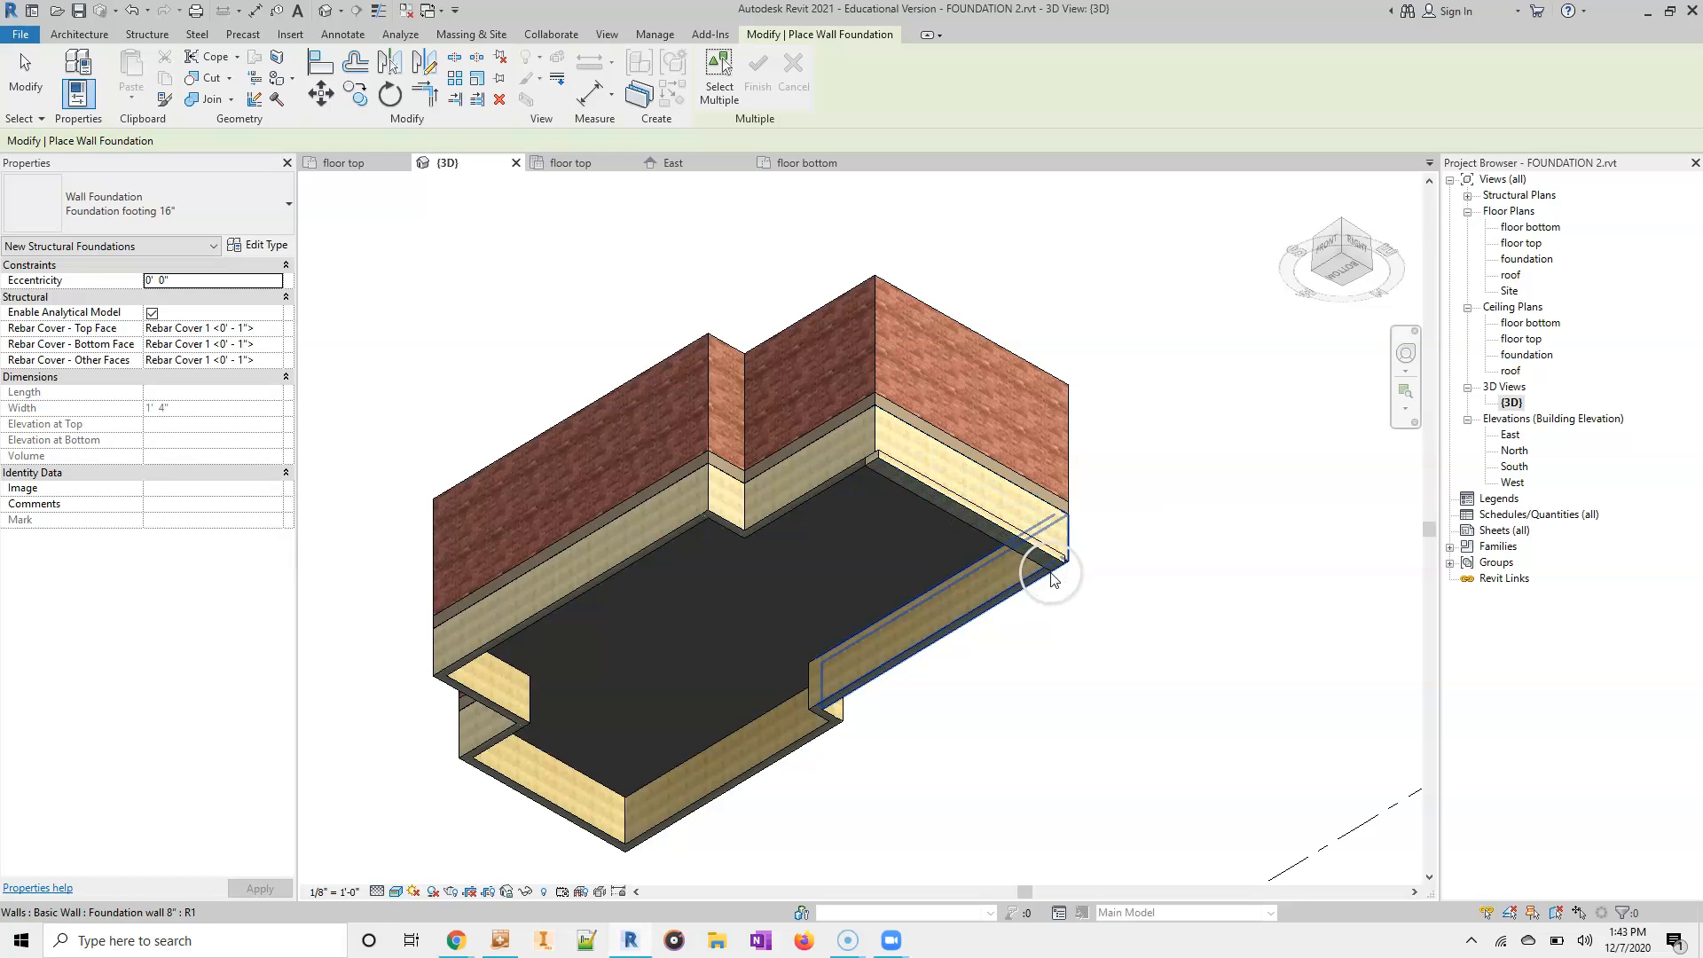
left_click(1015, 592)
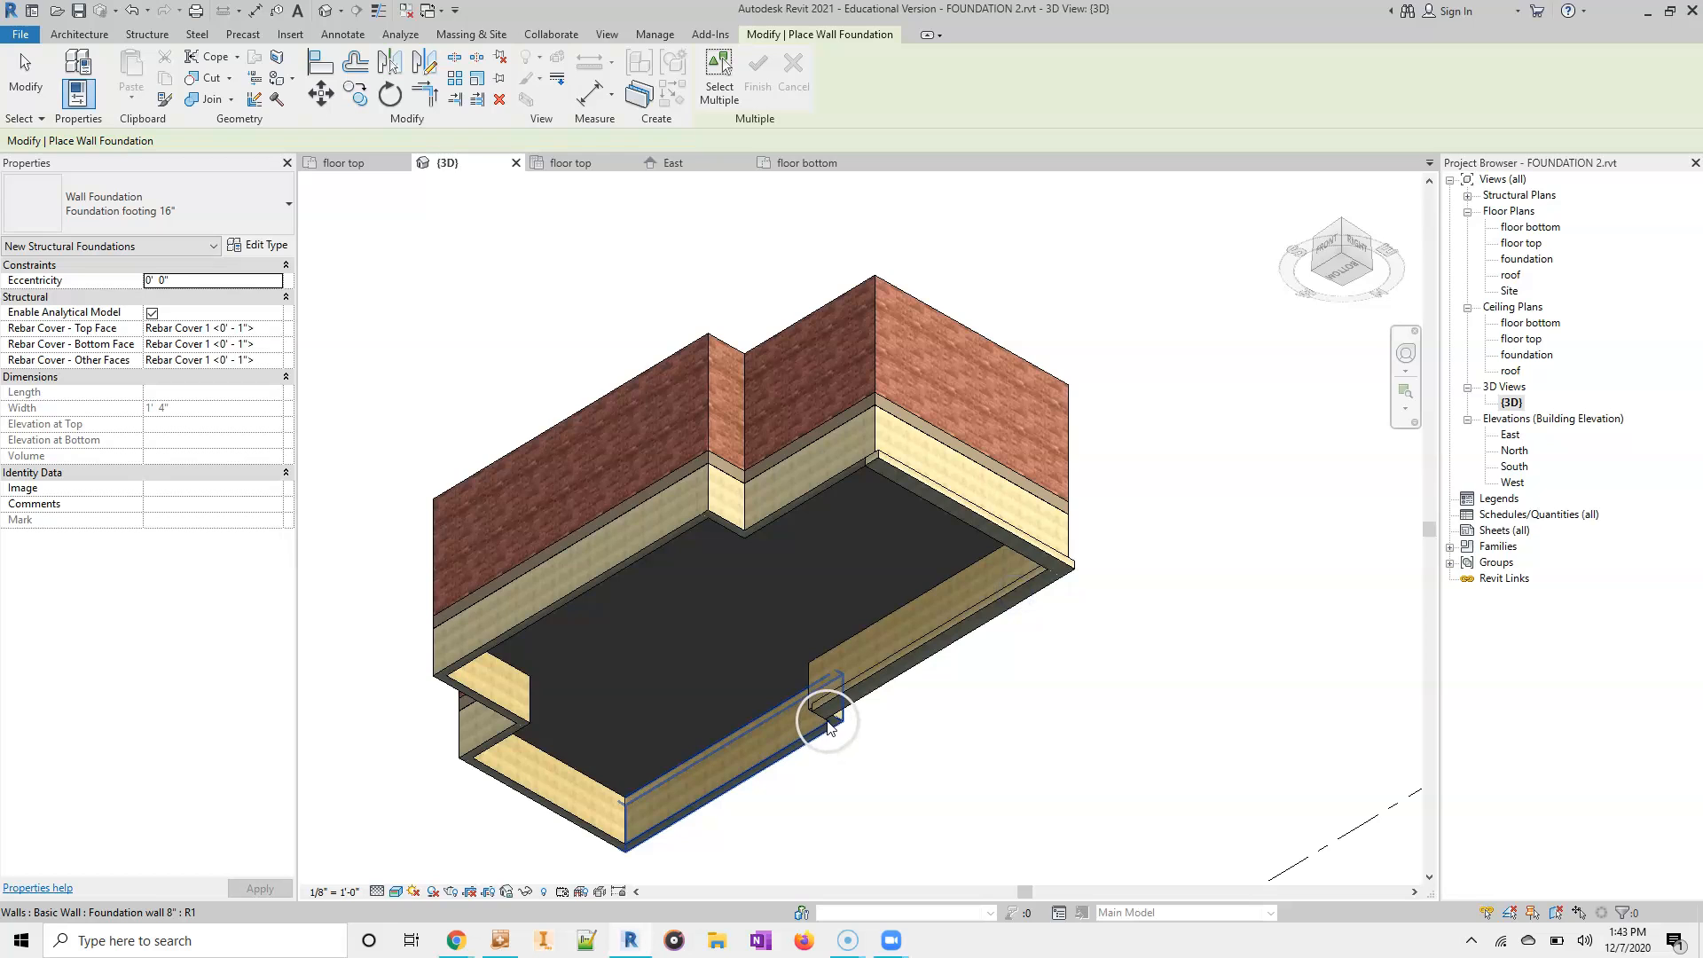
middle_click_drag(856, 736, 844, 570)
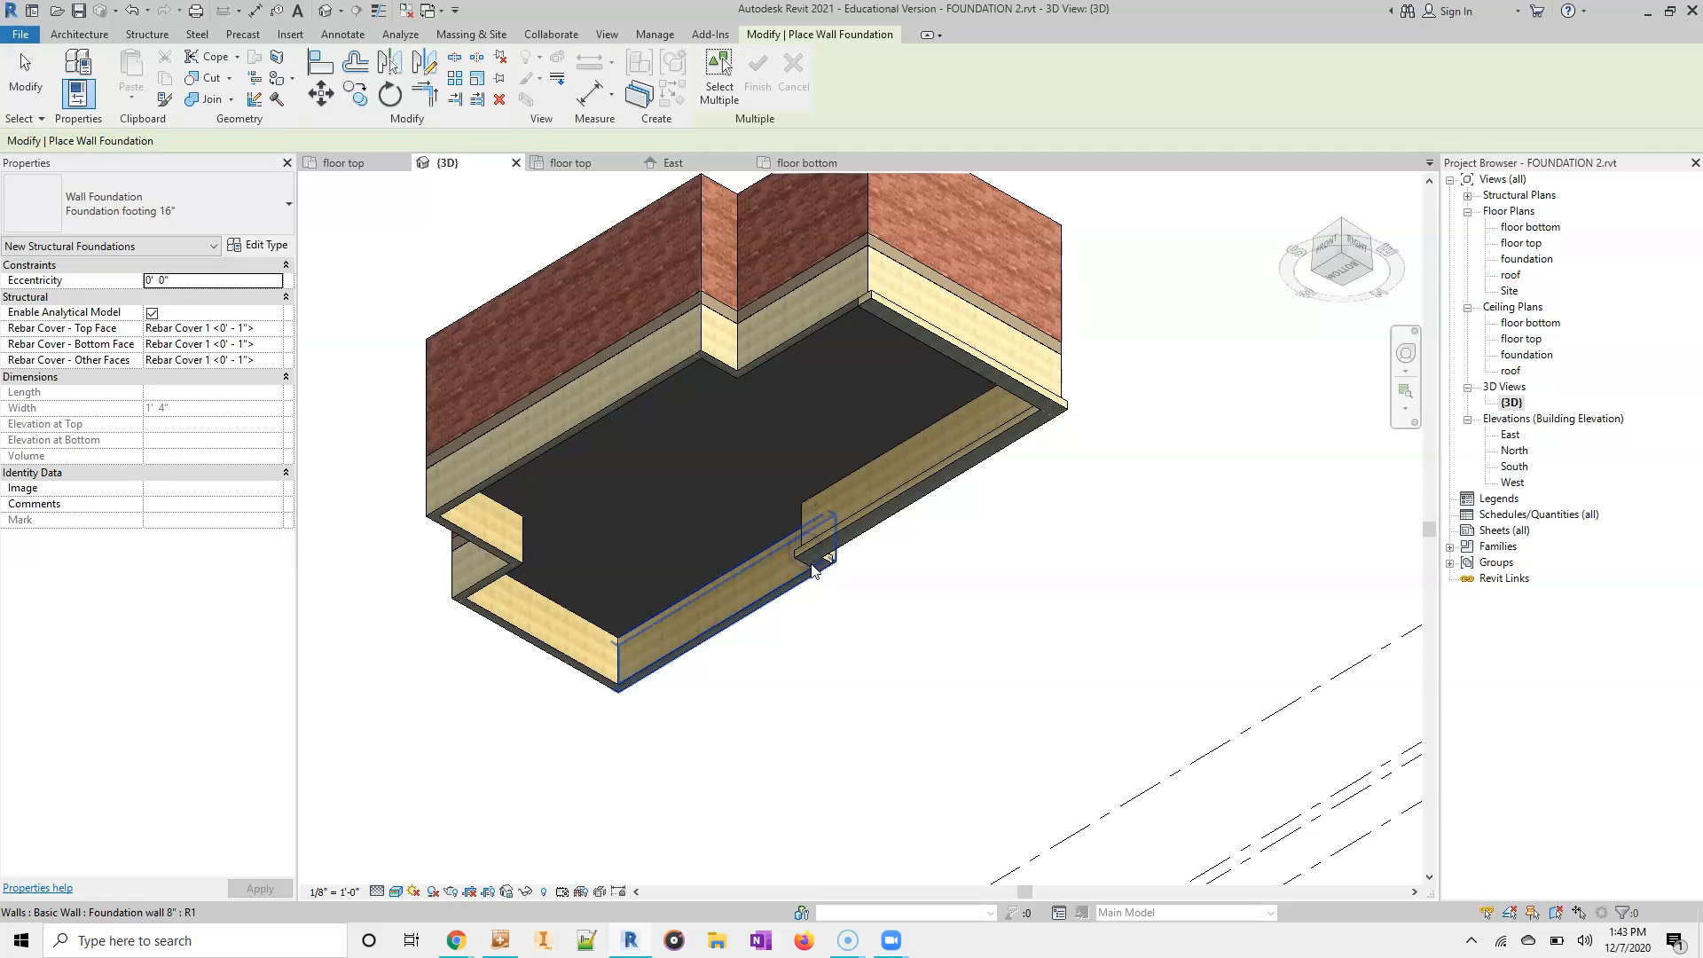
left_click(801, 589)
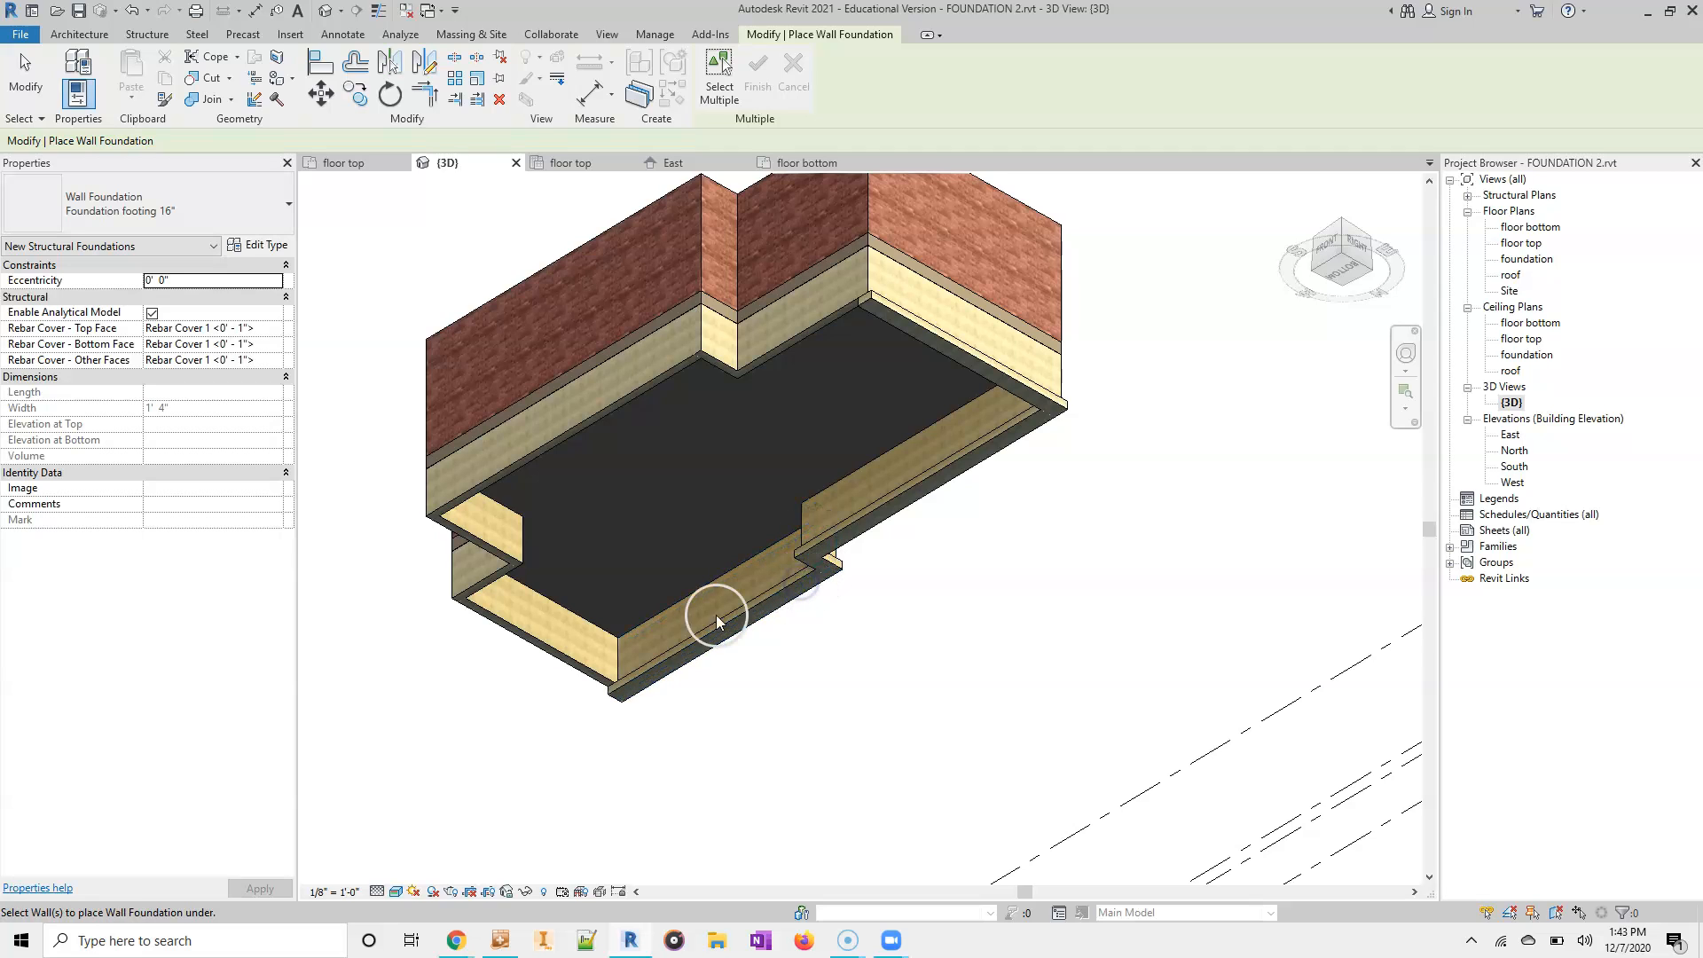
left_click(575, 672)
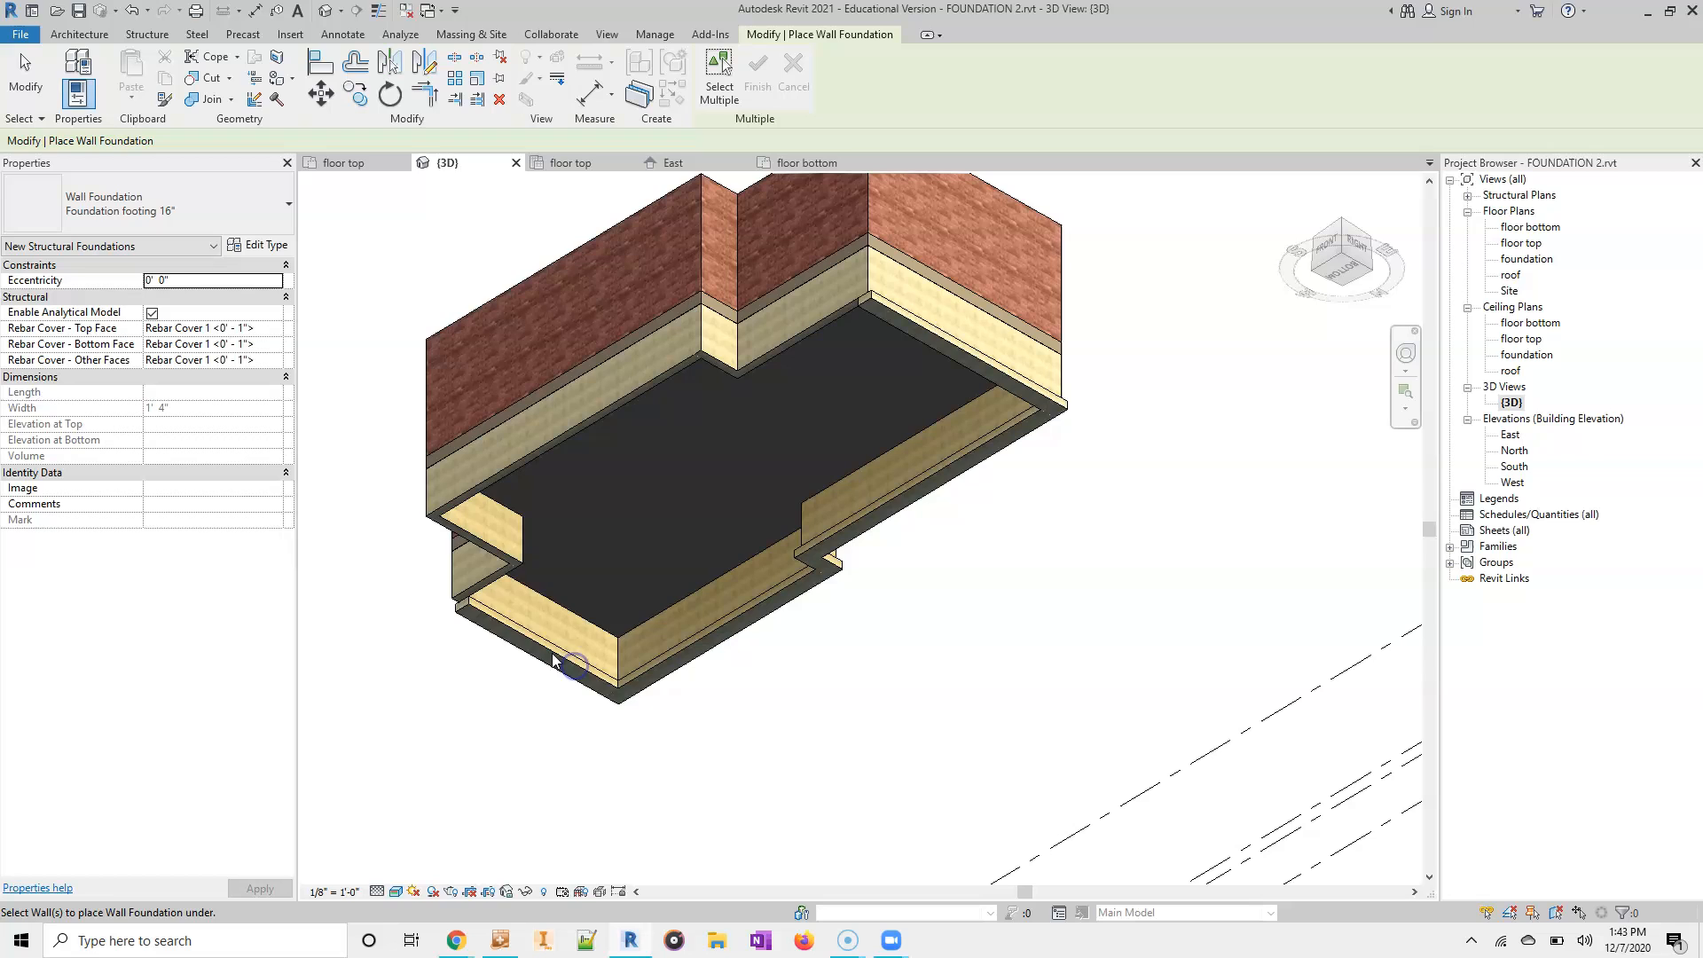
left_click(478, 581)
left_click(503, 560)
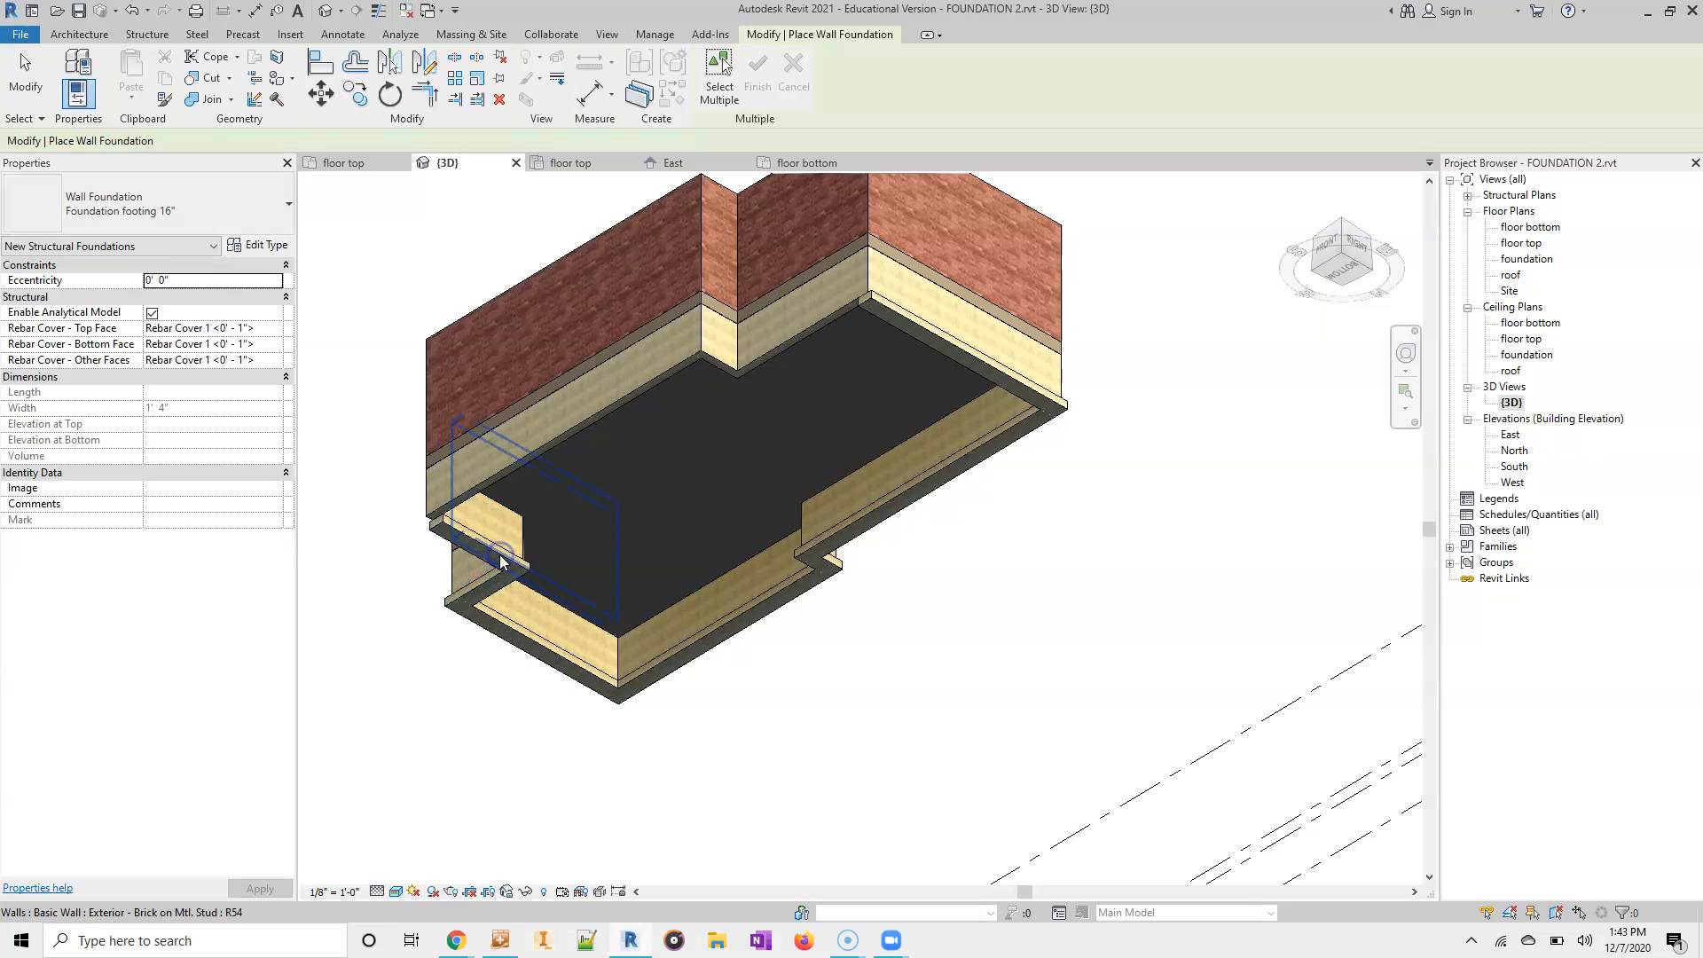
left_click(553, 486)
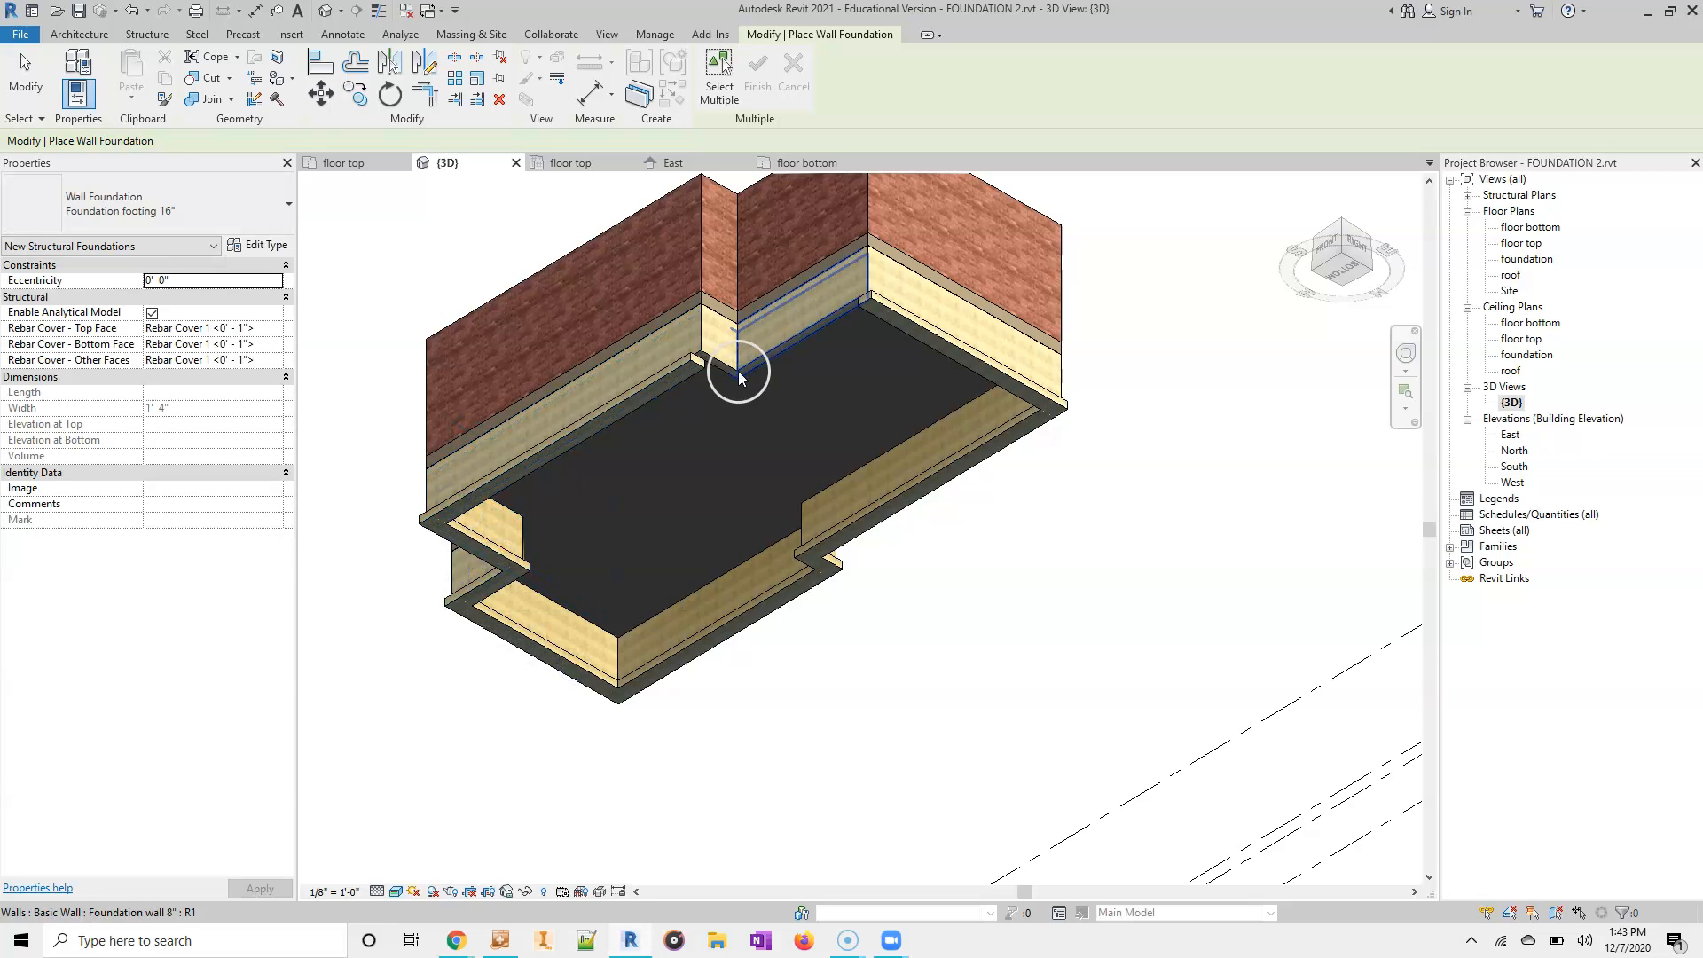
left_click(717, 354)
left_click(763, 360)
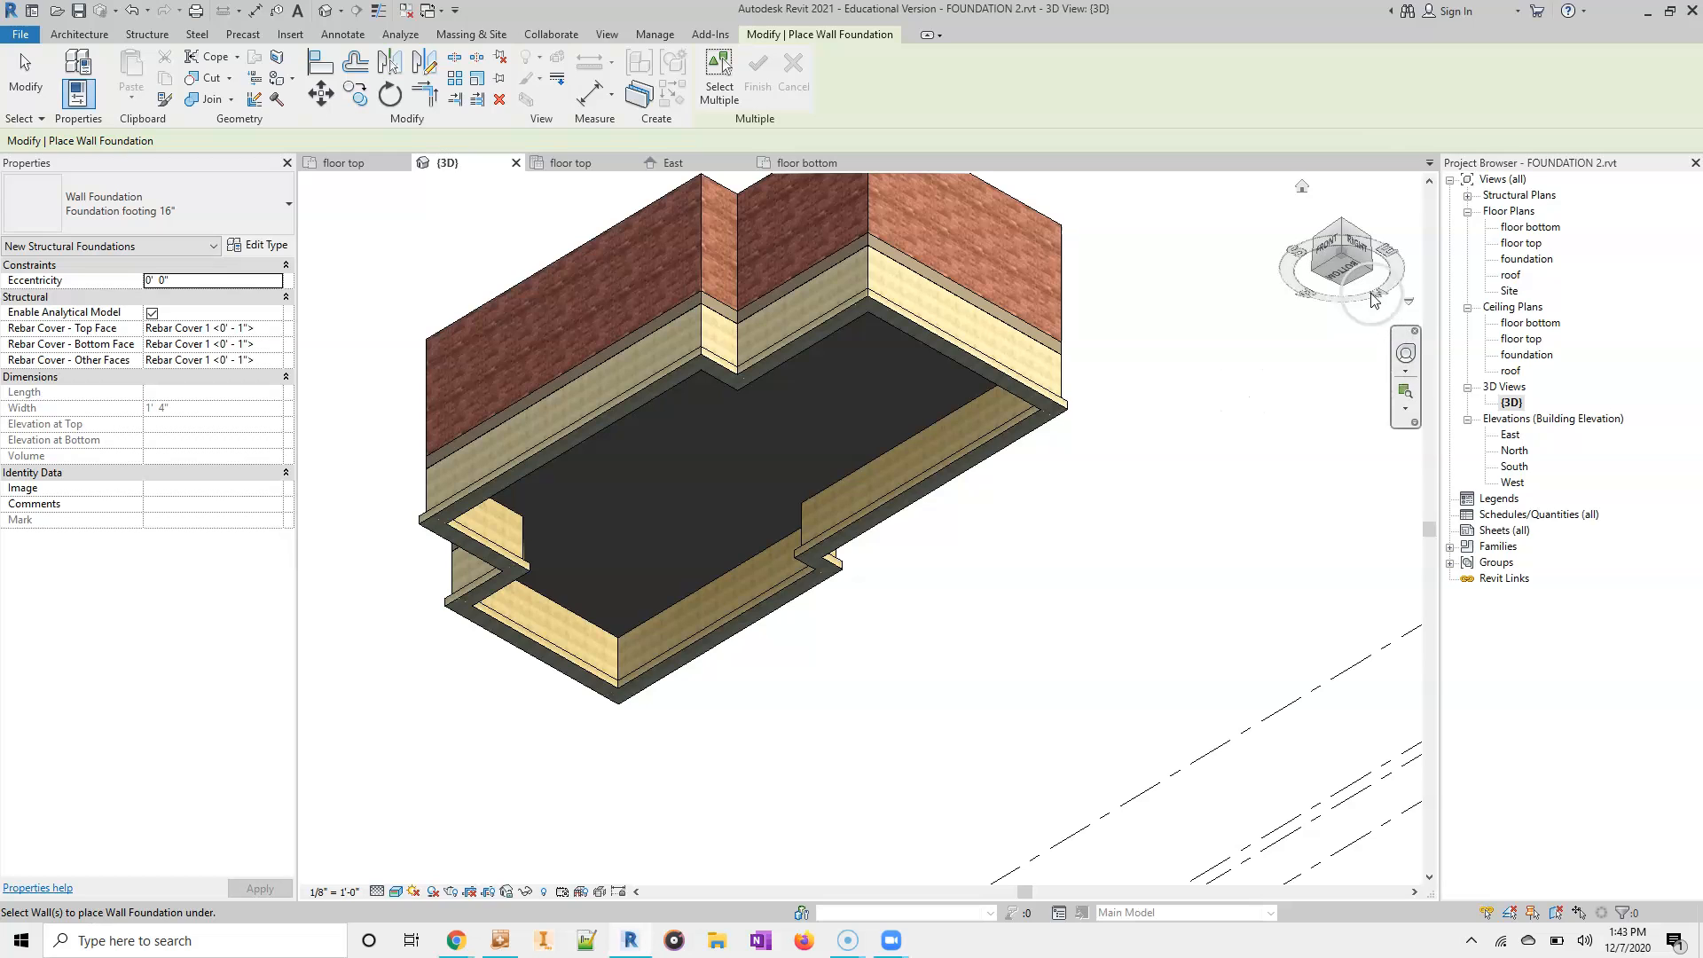
- Examine the footing, the foundation wall and the floor edge below the brick from the home 3D view, including close-ups at the building corner
left_click(1305, 188)
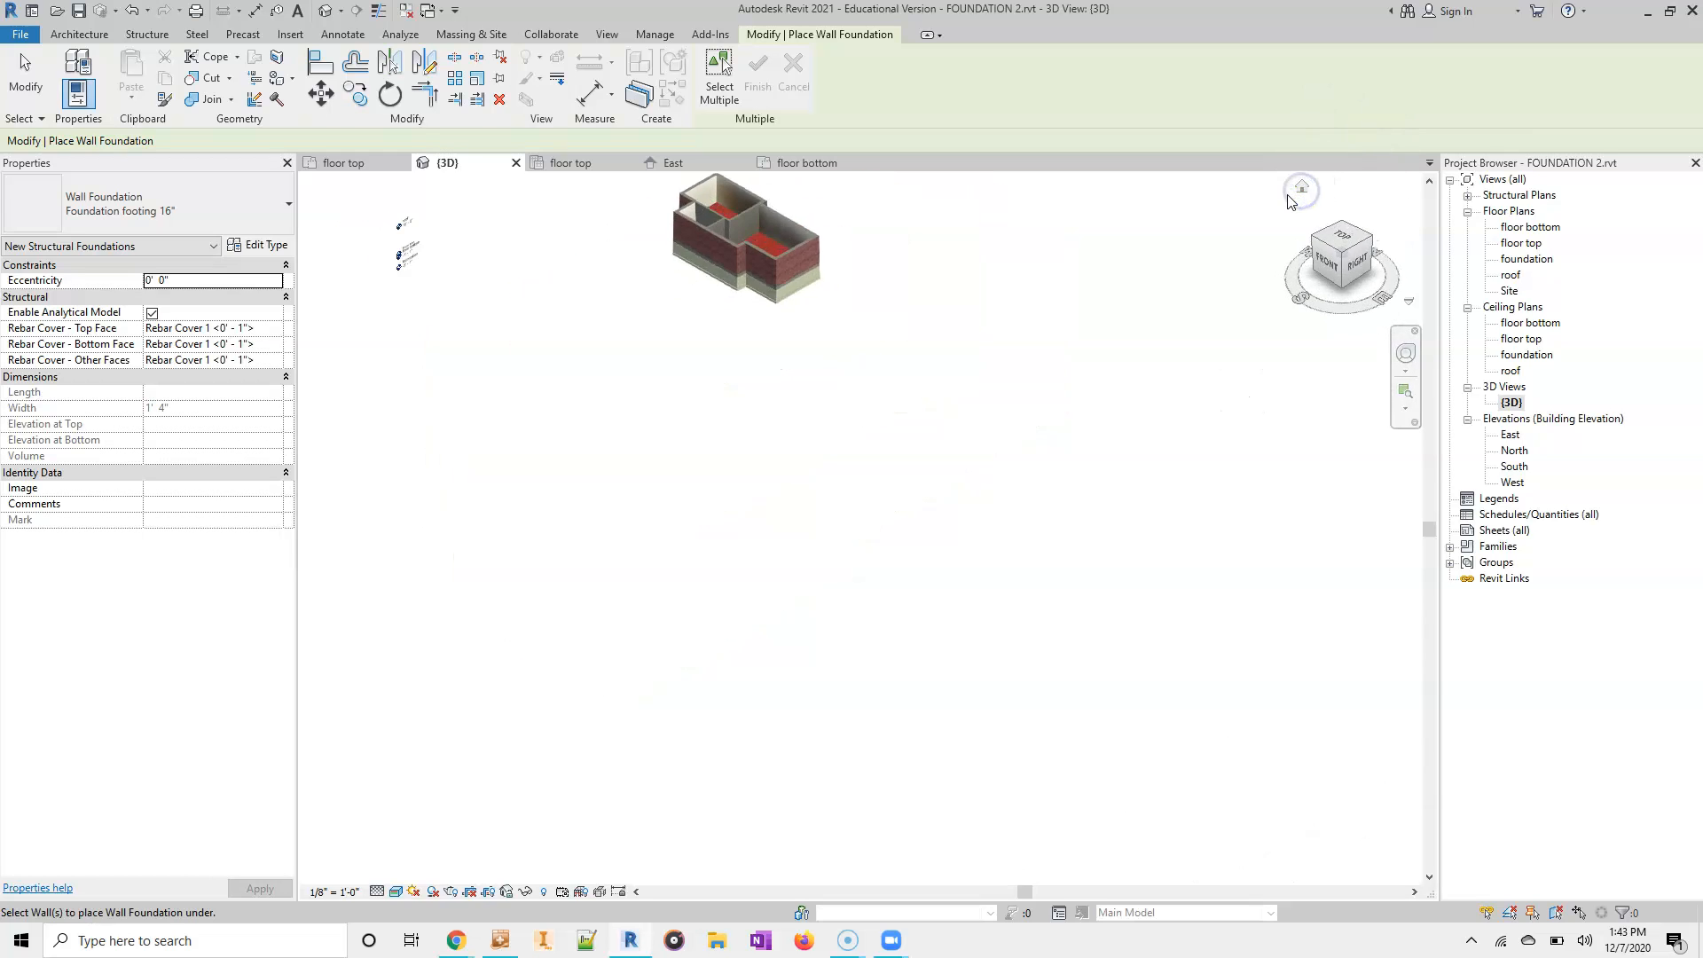
scroll(836, 568, "up", 5)
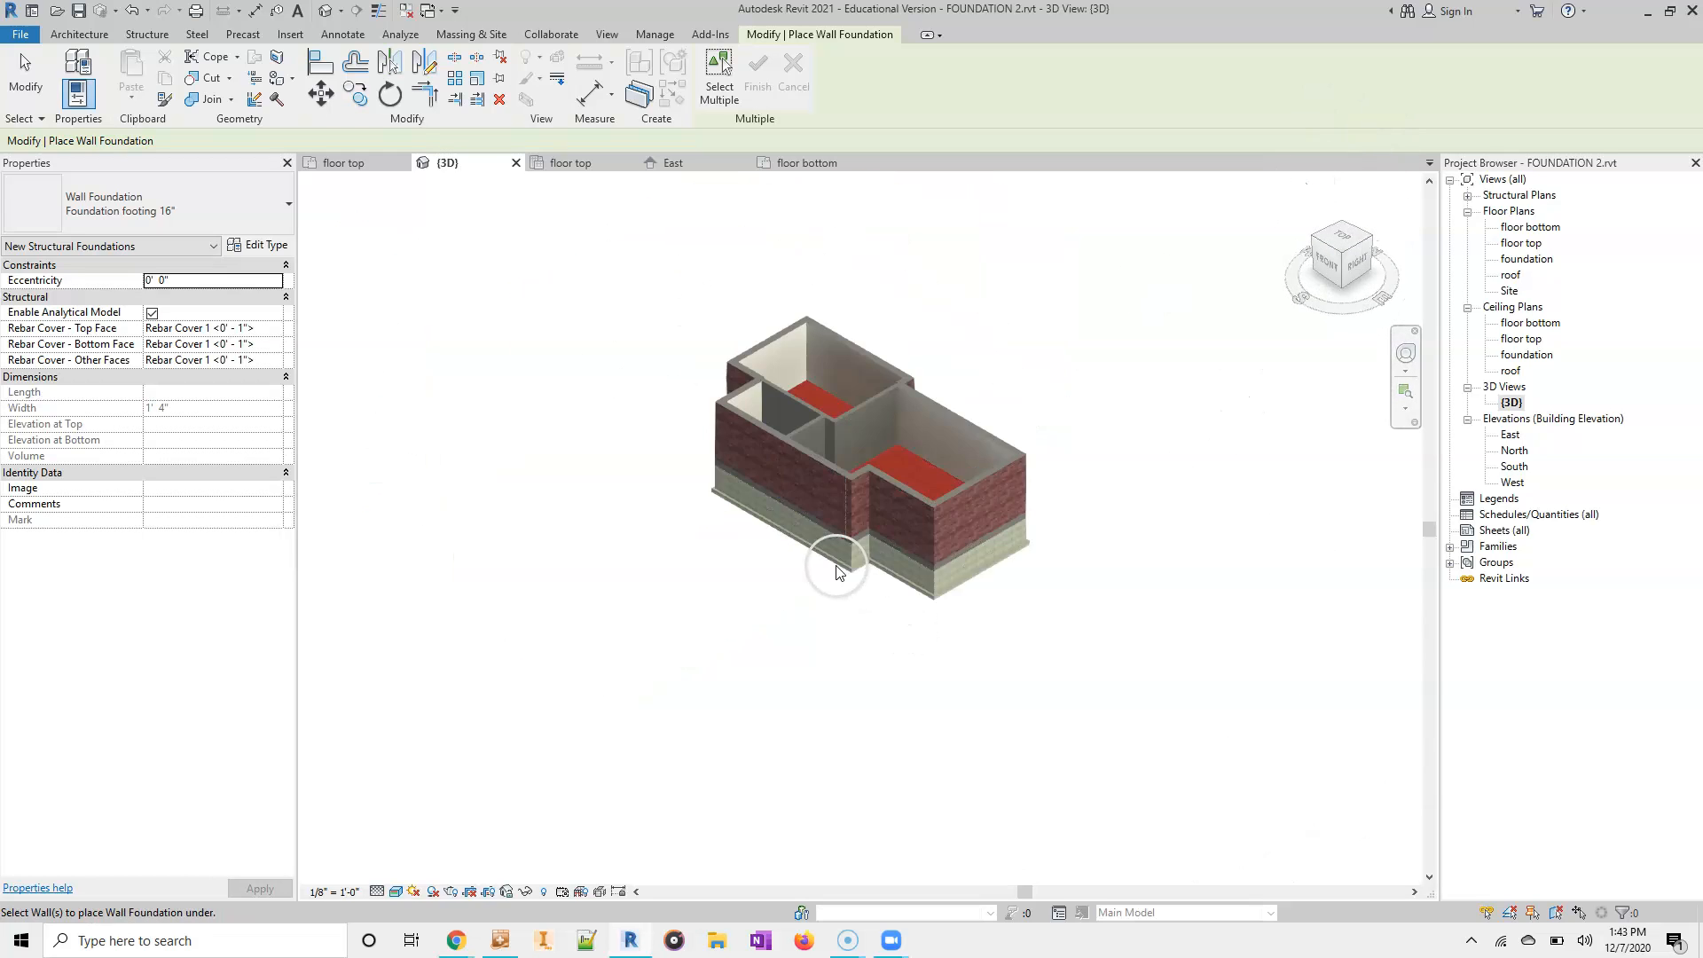
scroll(635, 421, "up", 5)
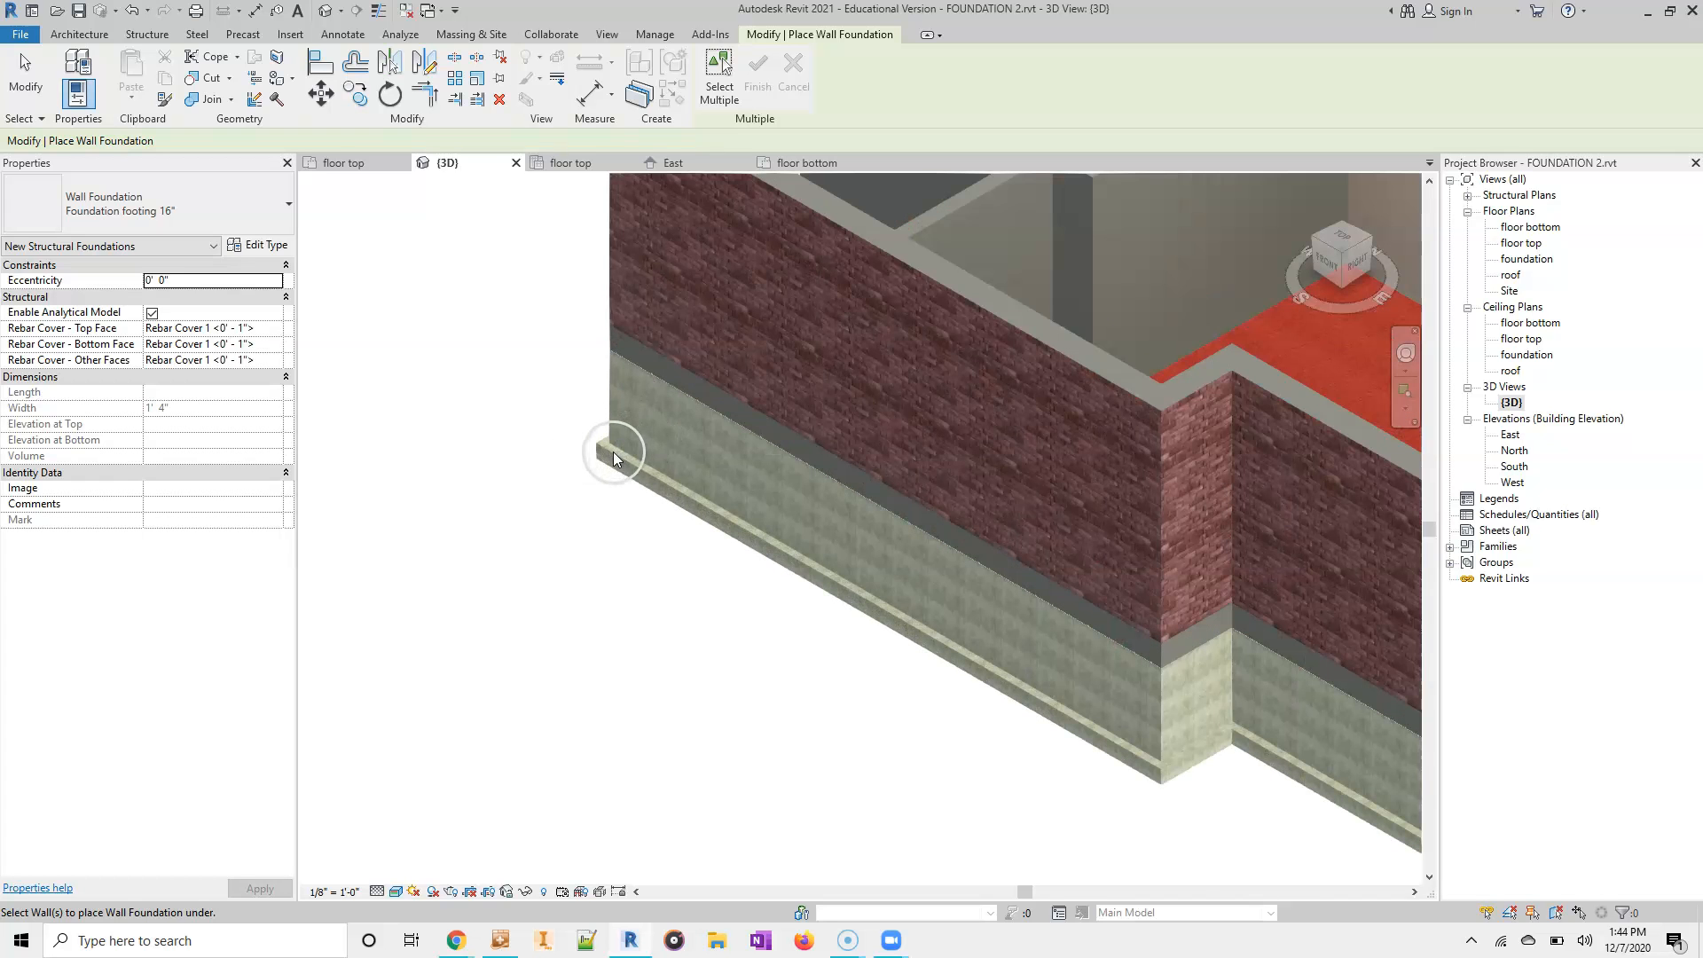
scroll(610, 357, "up", 5)
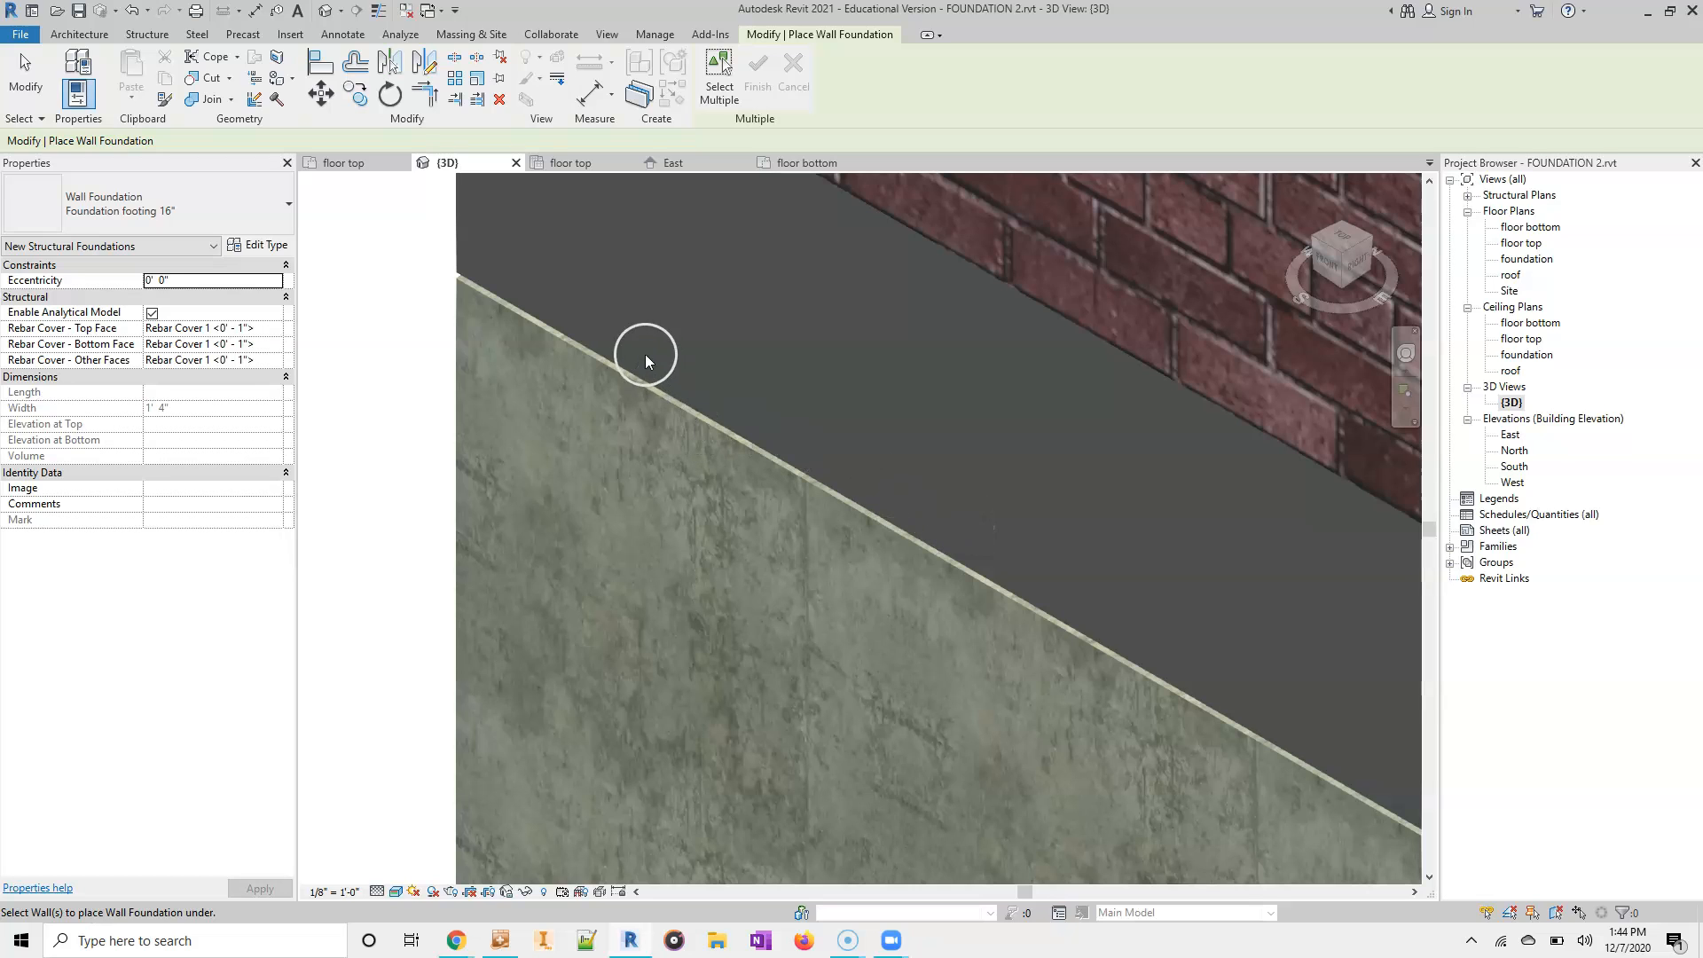
middle_click_drag(481, 312, 543, 853)
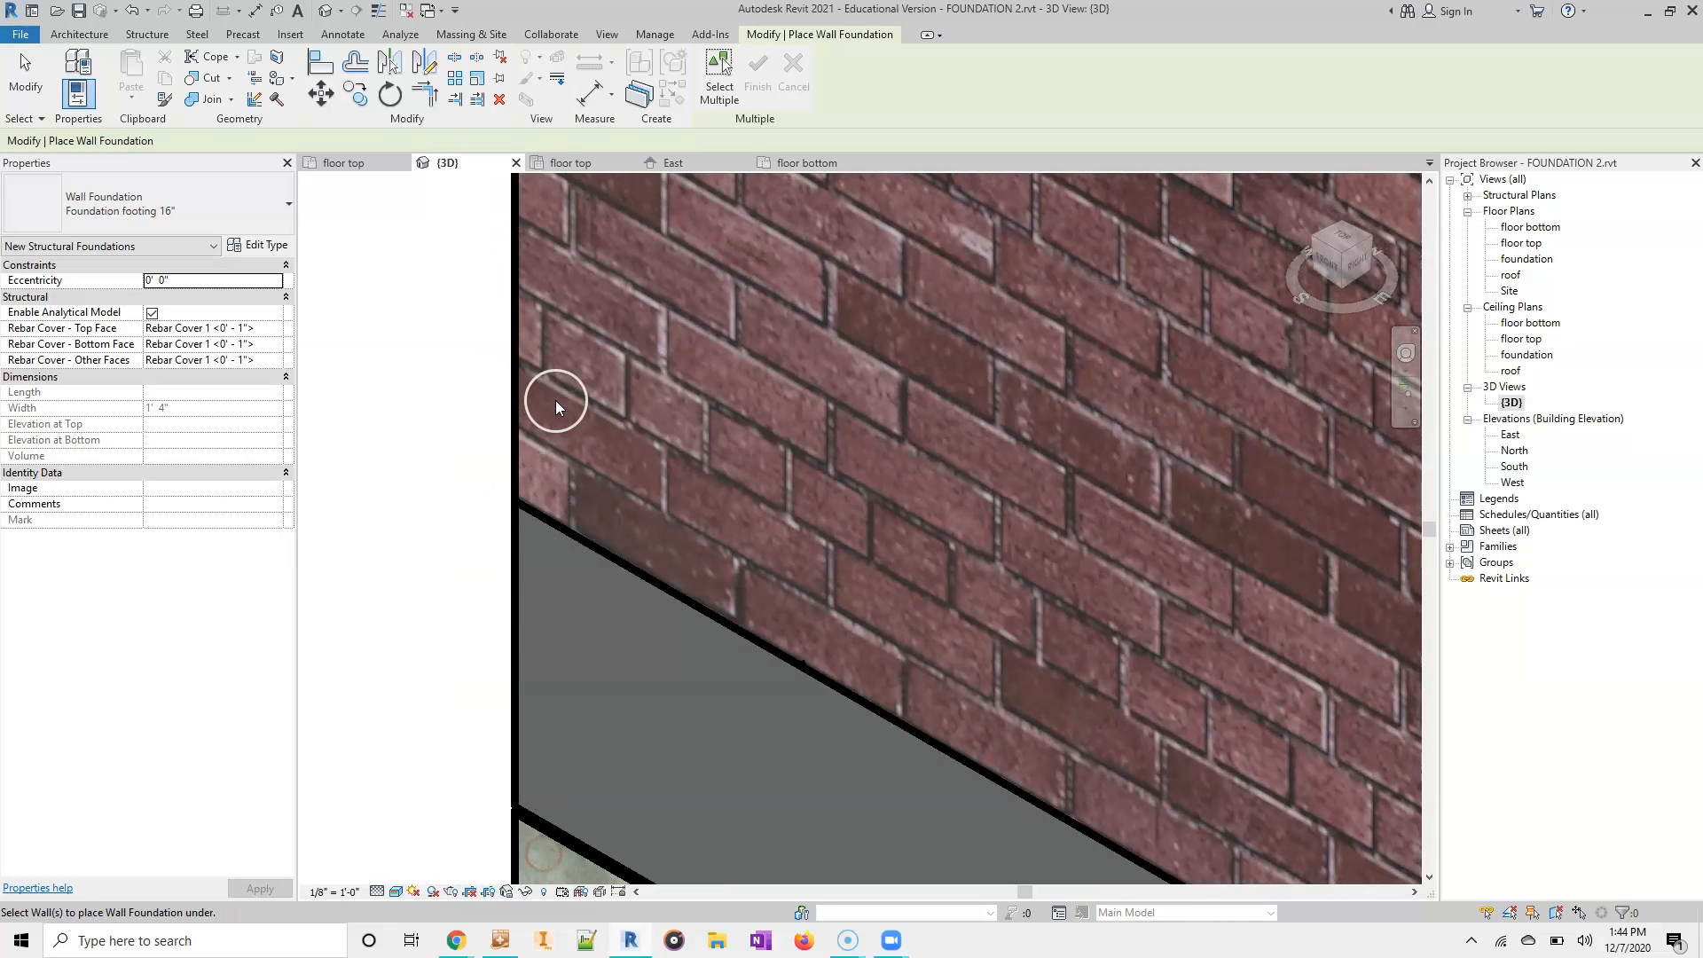
middle_click_drag(569, 737, 563, 444)
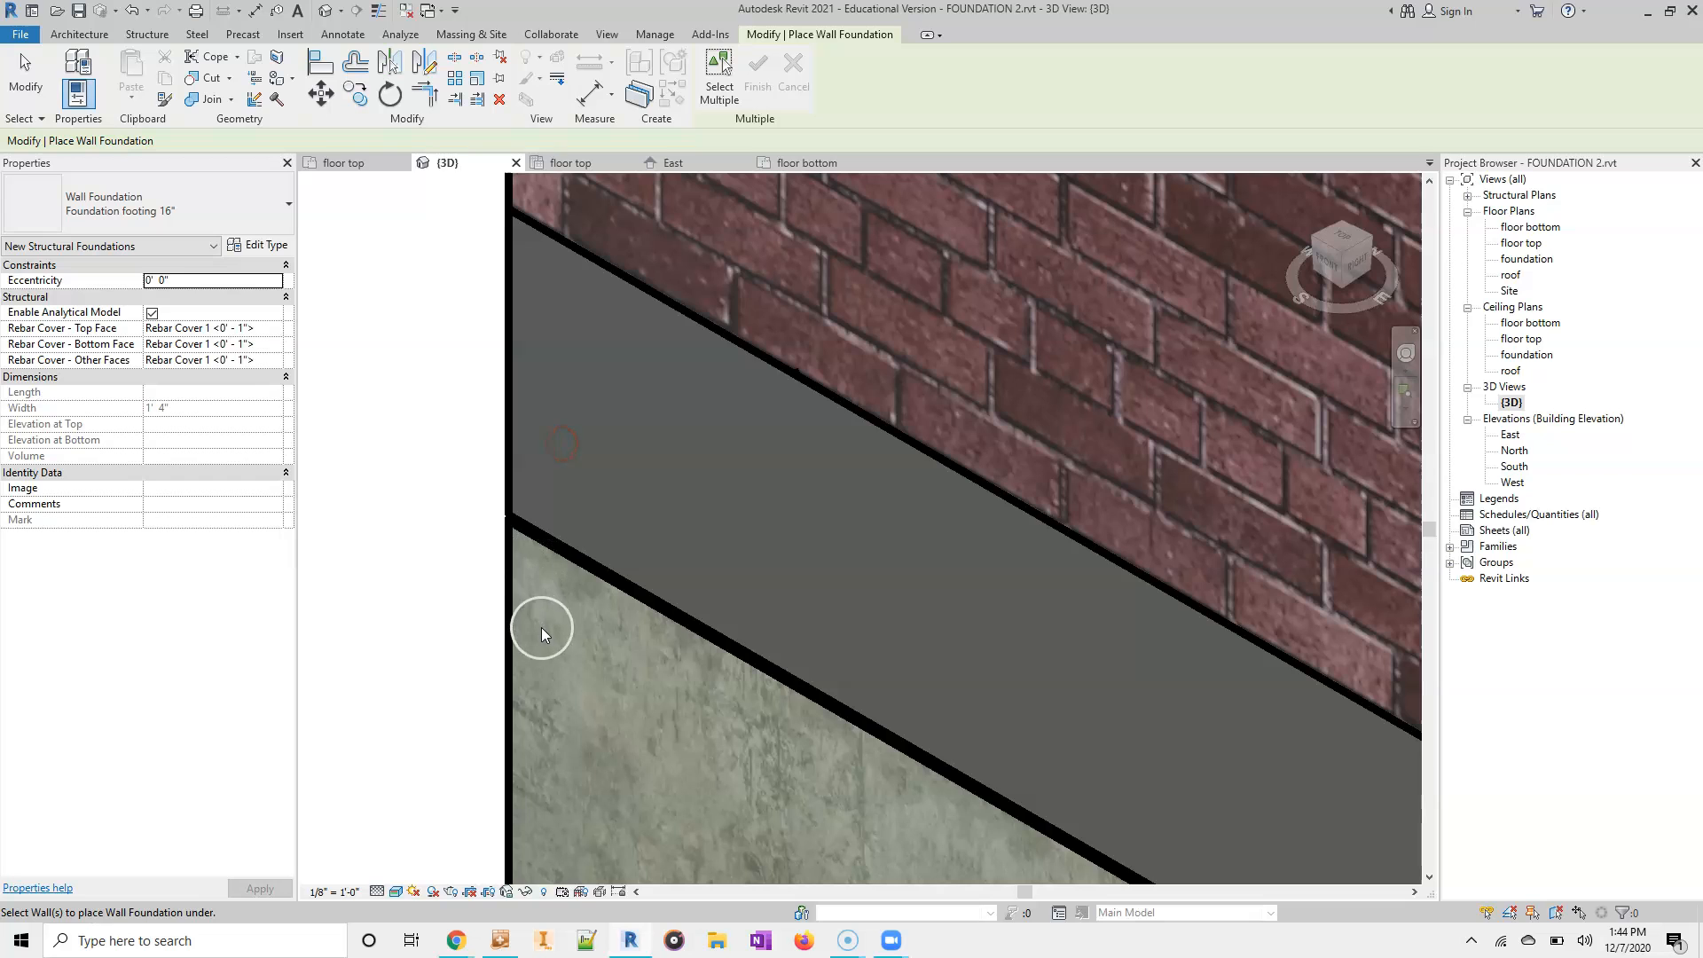
scroll(557, 642, "down", 3)
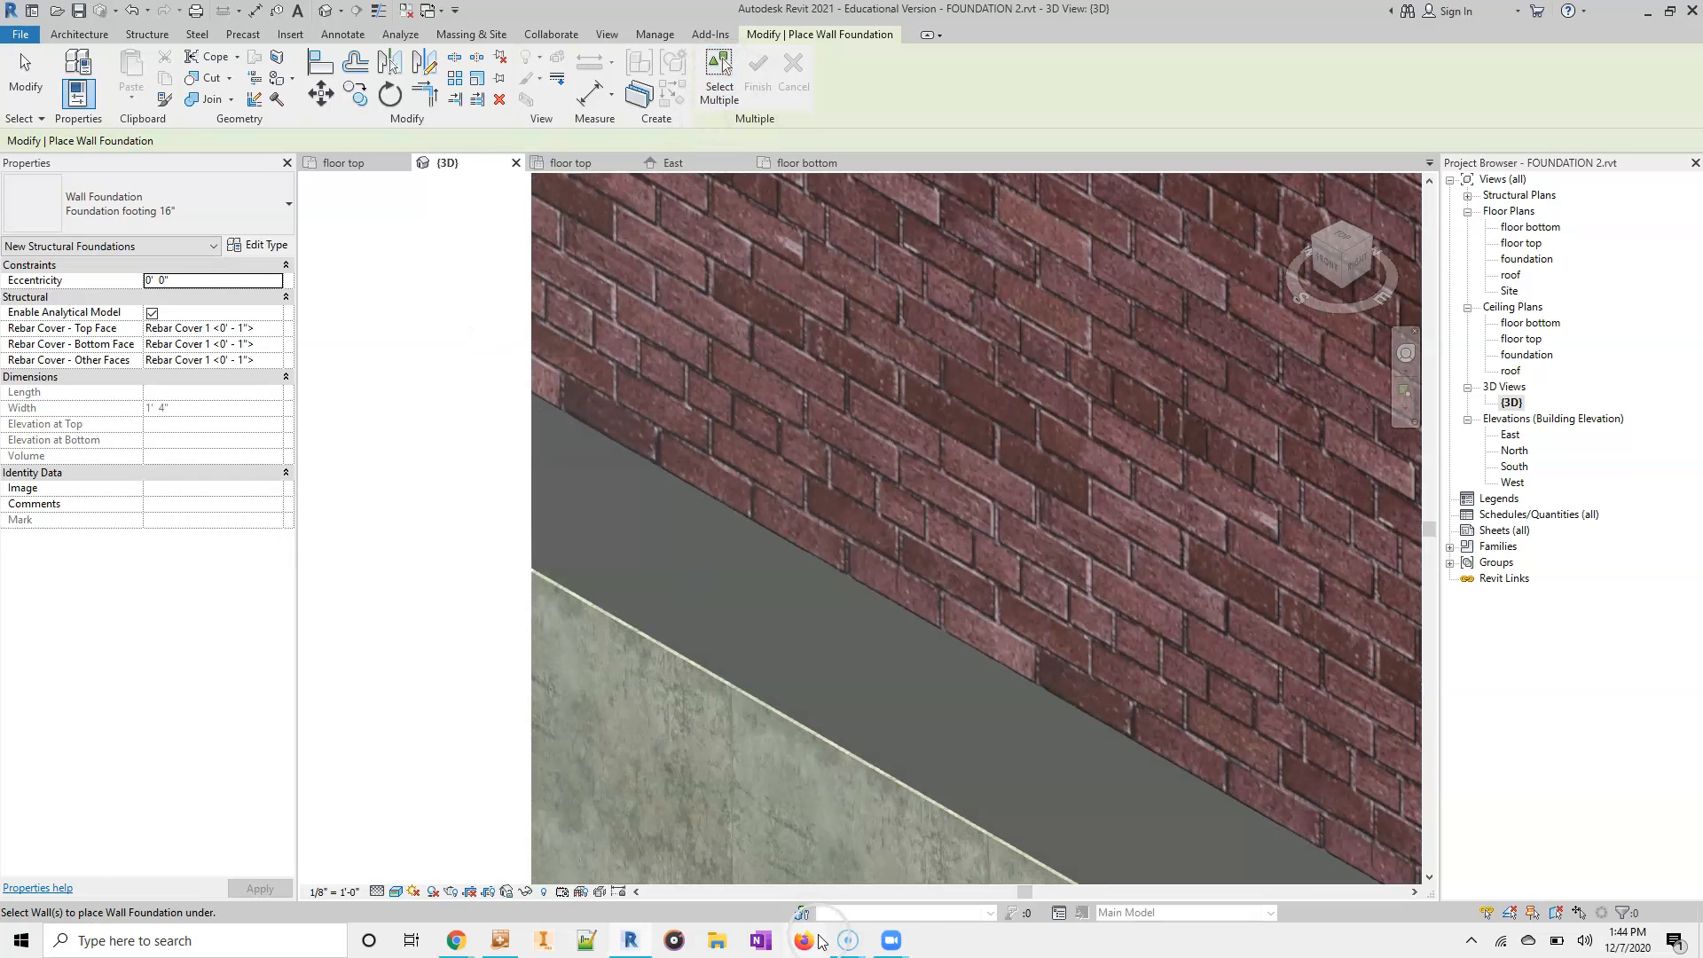
mouse_move(850, 942)
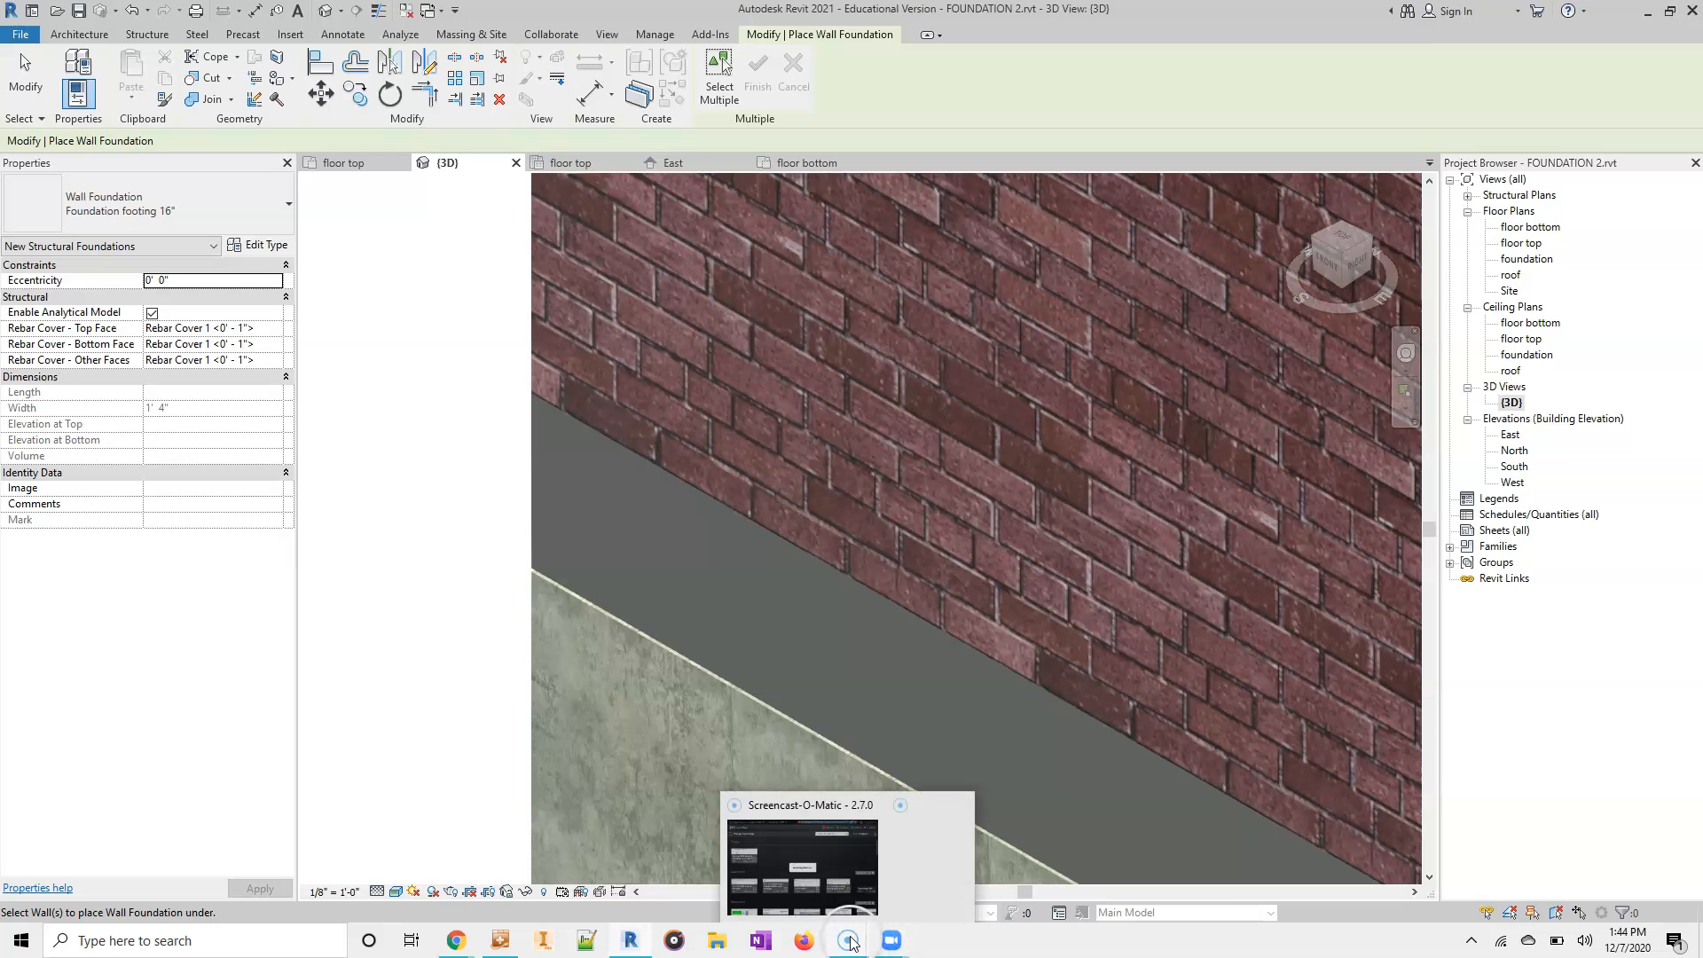